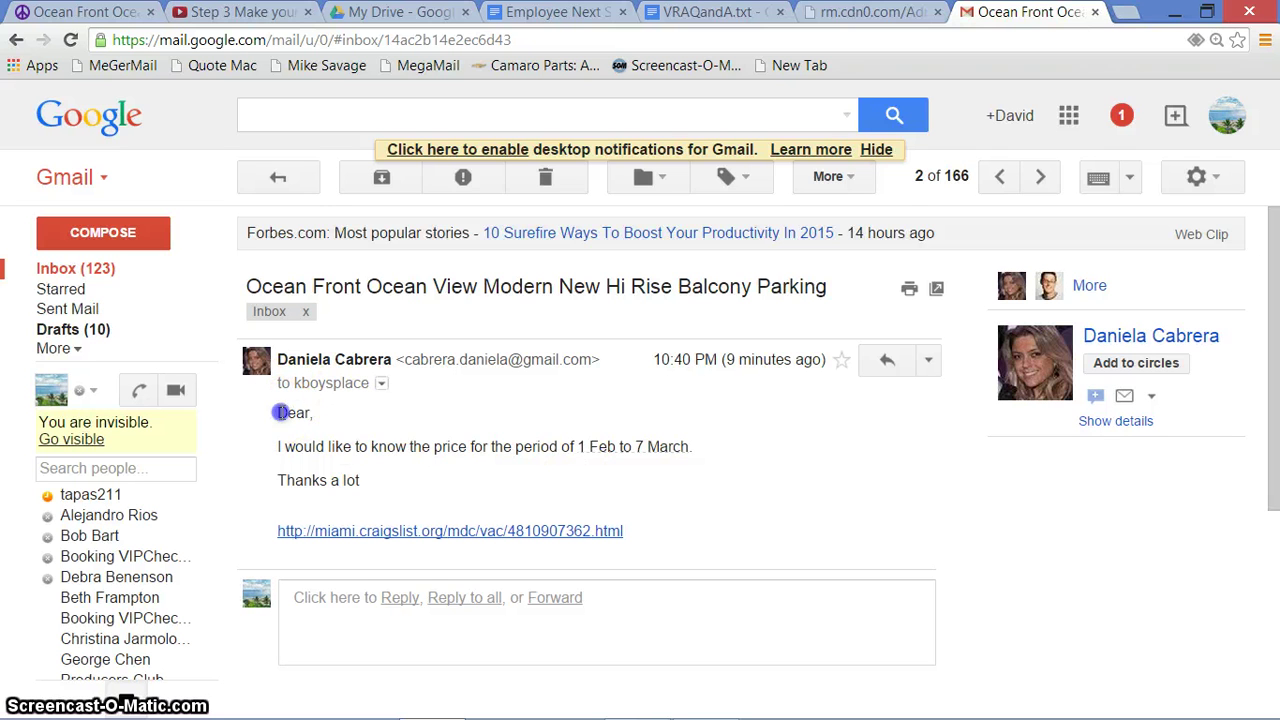
Select the inquiry message text and the sender's name in the email header
{"action": "left_click_drag", "start_coordinate": [278, 410], "coordinate": [371, 481]}
{"action": "left_click_drag", "start_coordinate": [275, 359], "coordinate": [362, 366]}
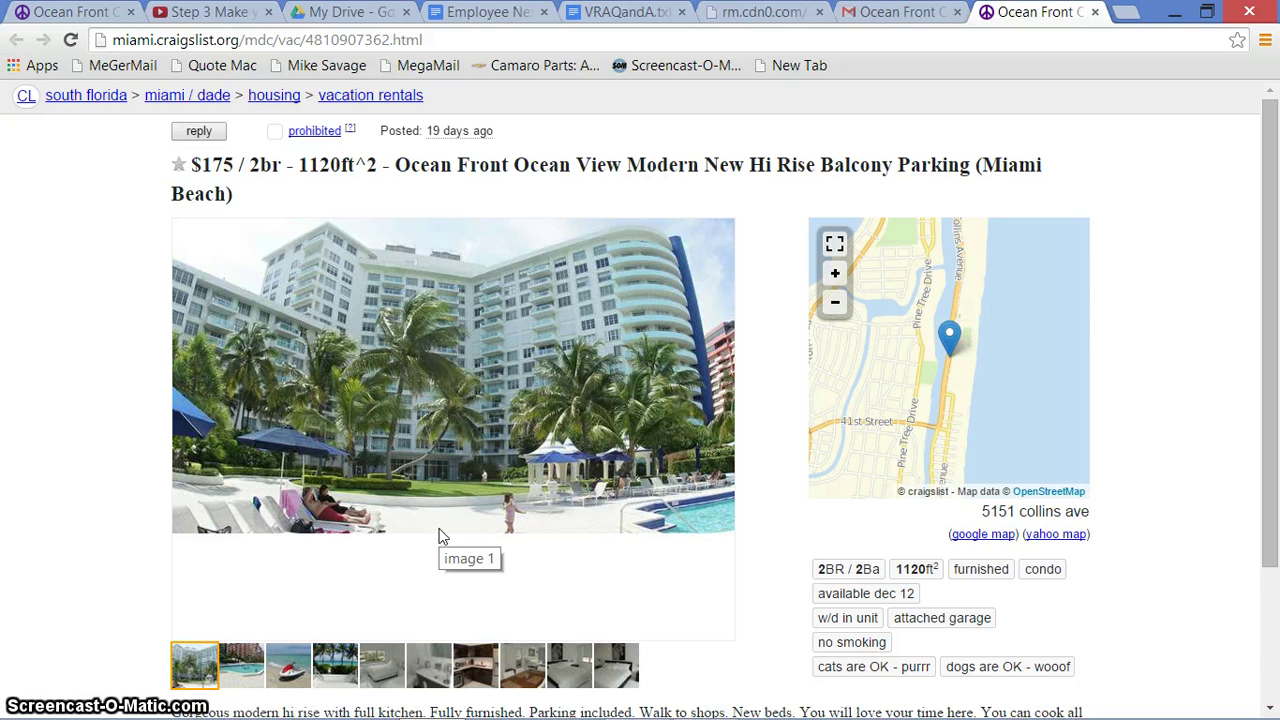
Check the listing owner's contact options and view another listing photo
{"action": "left_click", "coordinate": [200, 131]}
{"action": "left_click", "coordinate": [104, 284]}
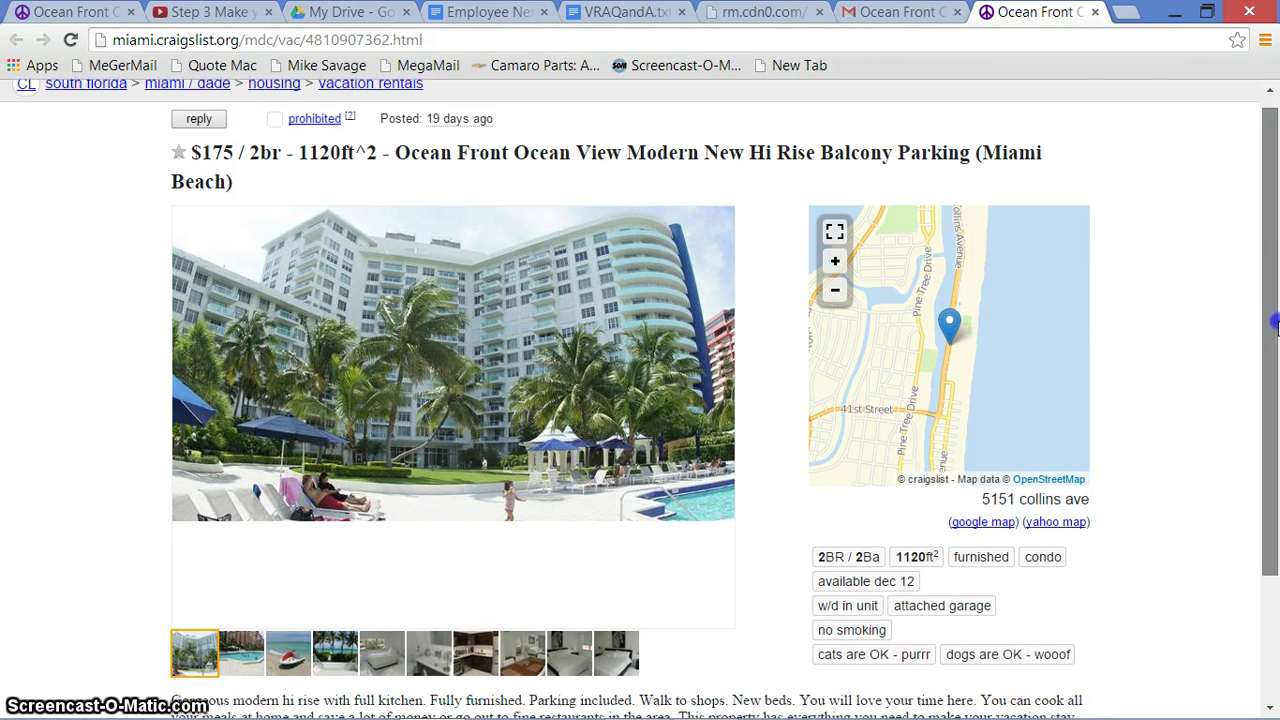
{"action": "scroll", "coordinate": [1275, 360], "scroll_direction": "down", "scroll_amount": 1}
{"action": "left_click", "coordinate": [327, 618]}
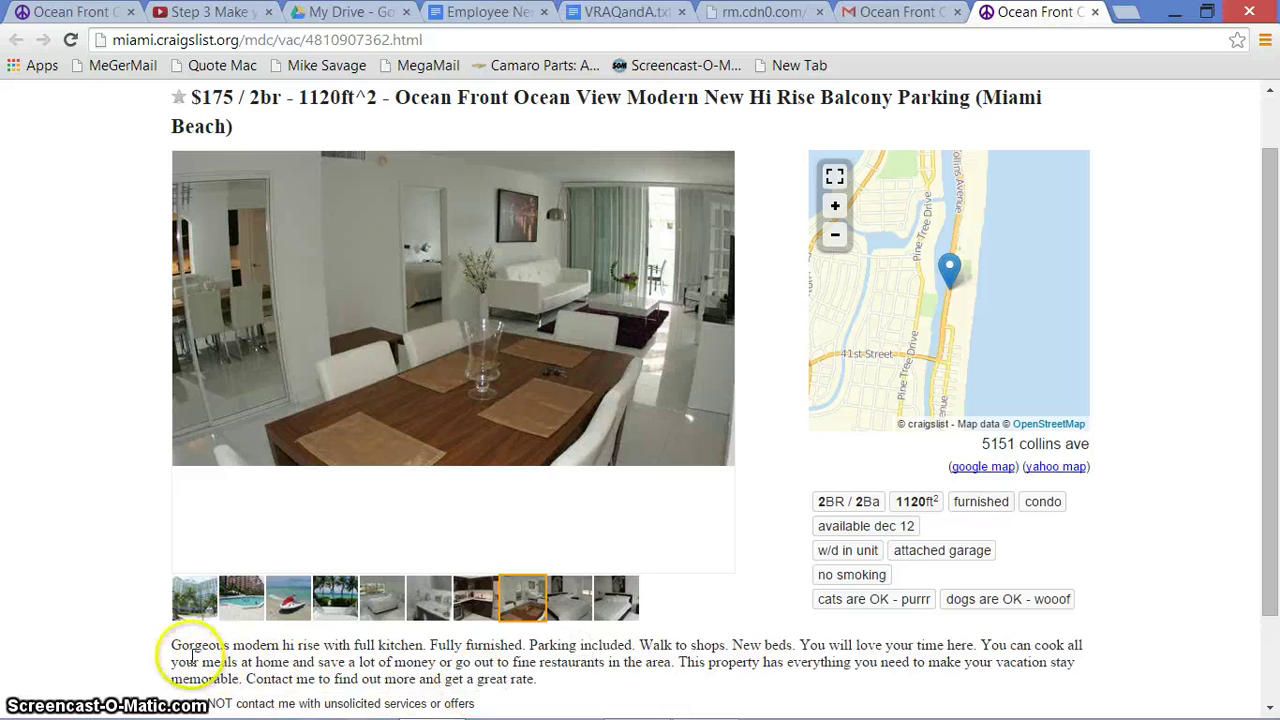
Read the listing description and feature tags, then return to the inquiry email
{"action": "left_click_drag", "start_coordinate": [172, 645], "coordinate": [607, 706]}
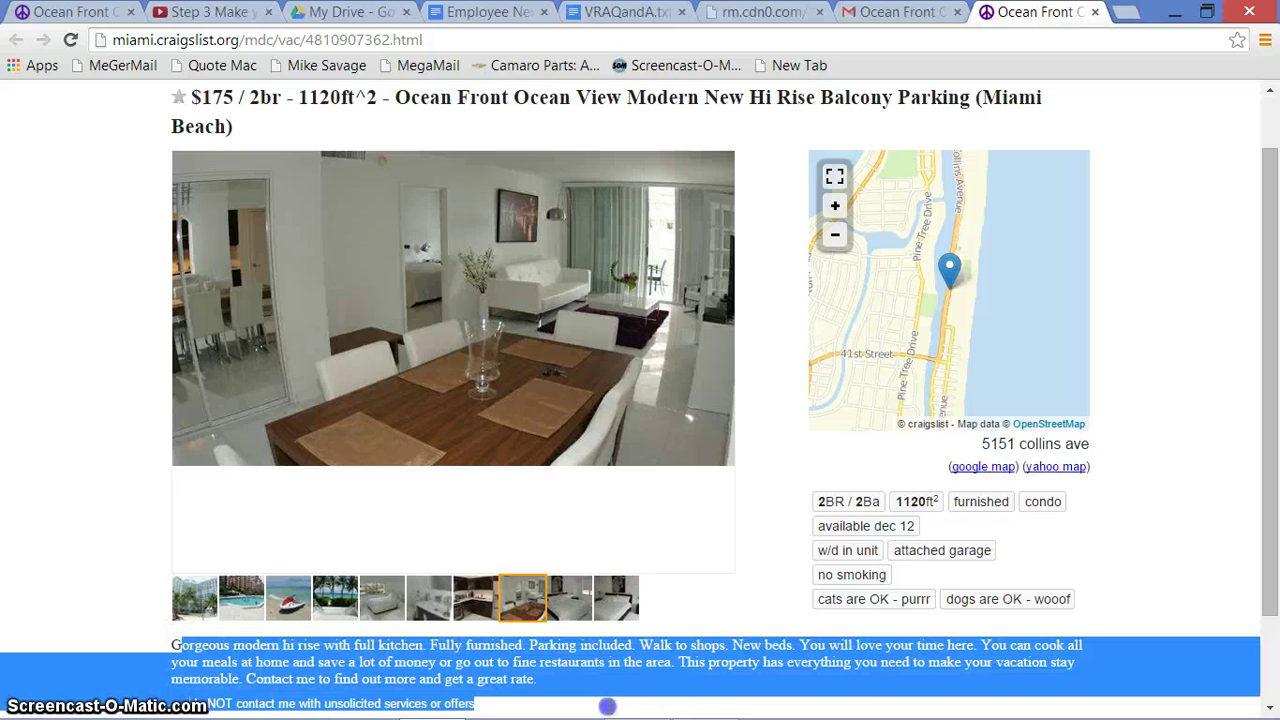
{"action": "left_click", "coordinate": [714, 494]}
{"action": "left_click_drag", "start_coordinate": [1272, 368], "coordinate": [1275, 393]}
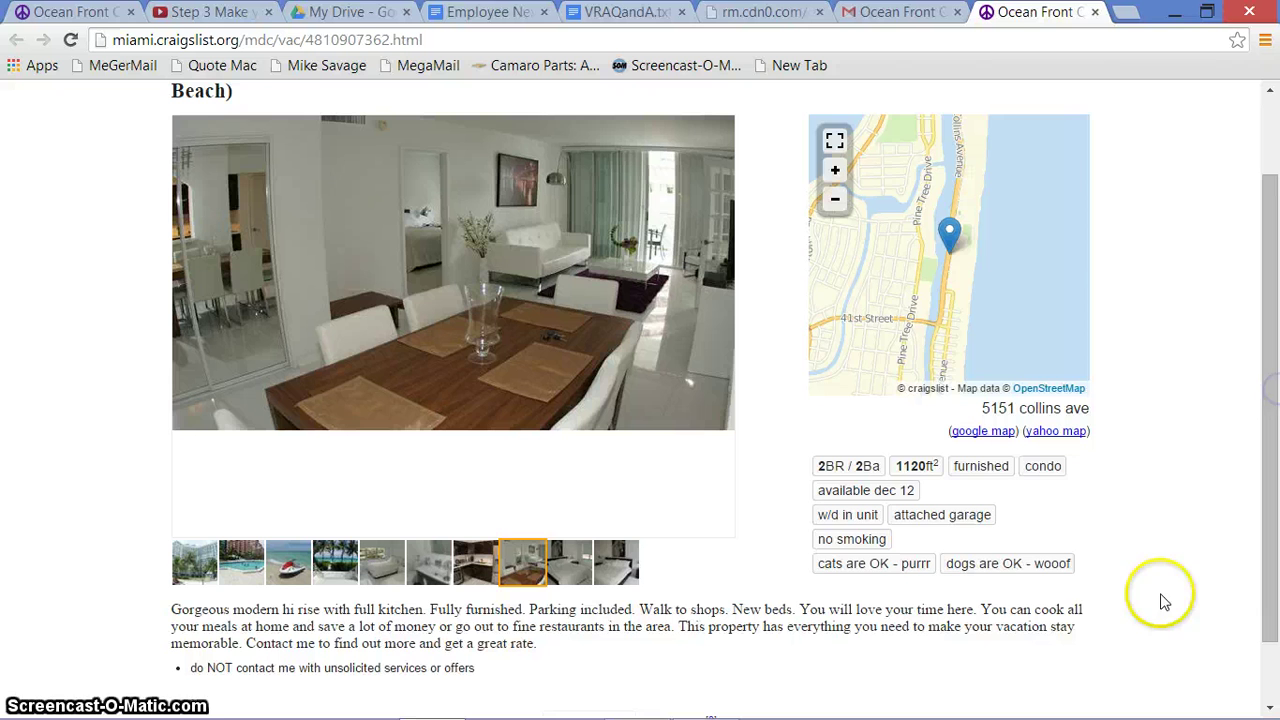
{"action": "left_click_drag", "start_coordinate": [1083, 569], "coordinate": [809, 474]}
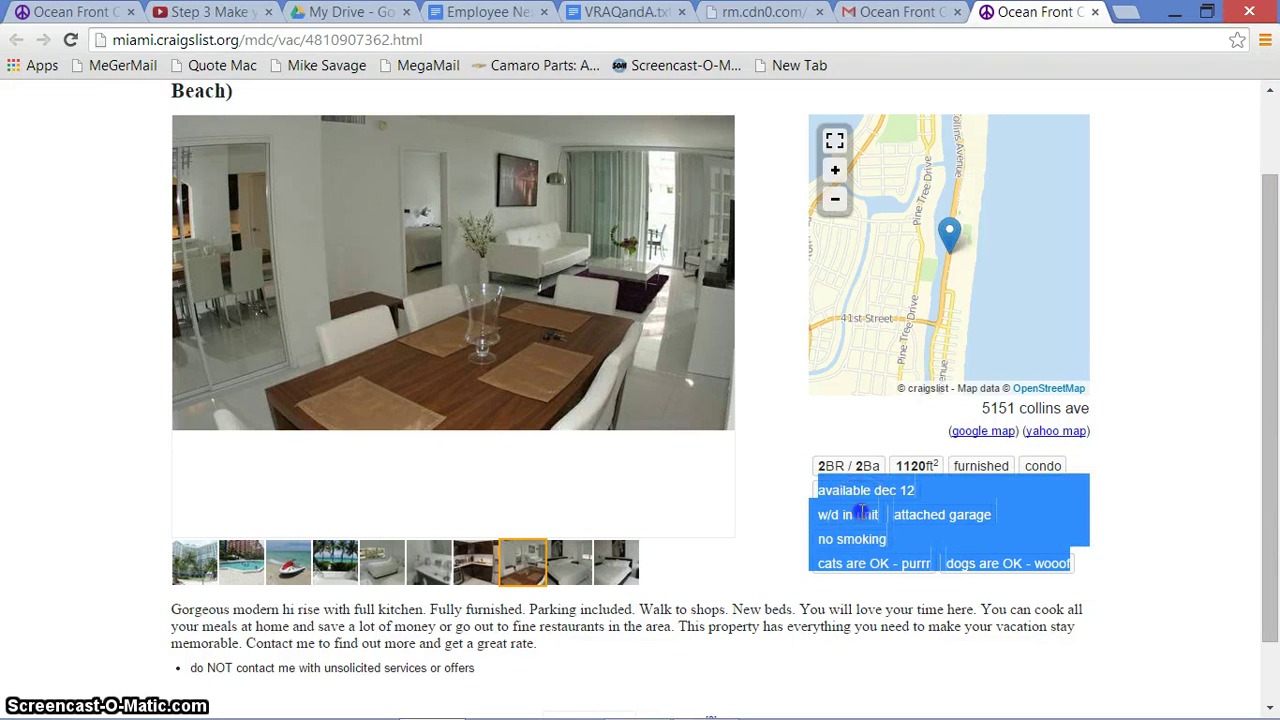
{"action": "left_click", "coordinate": [858, 514]}
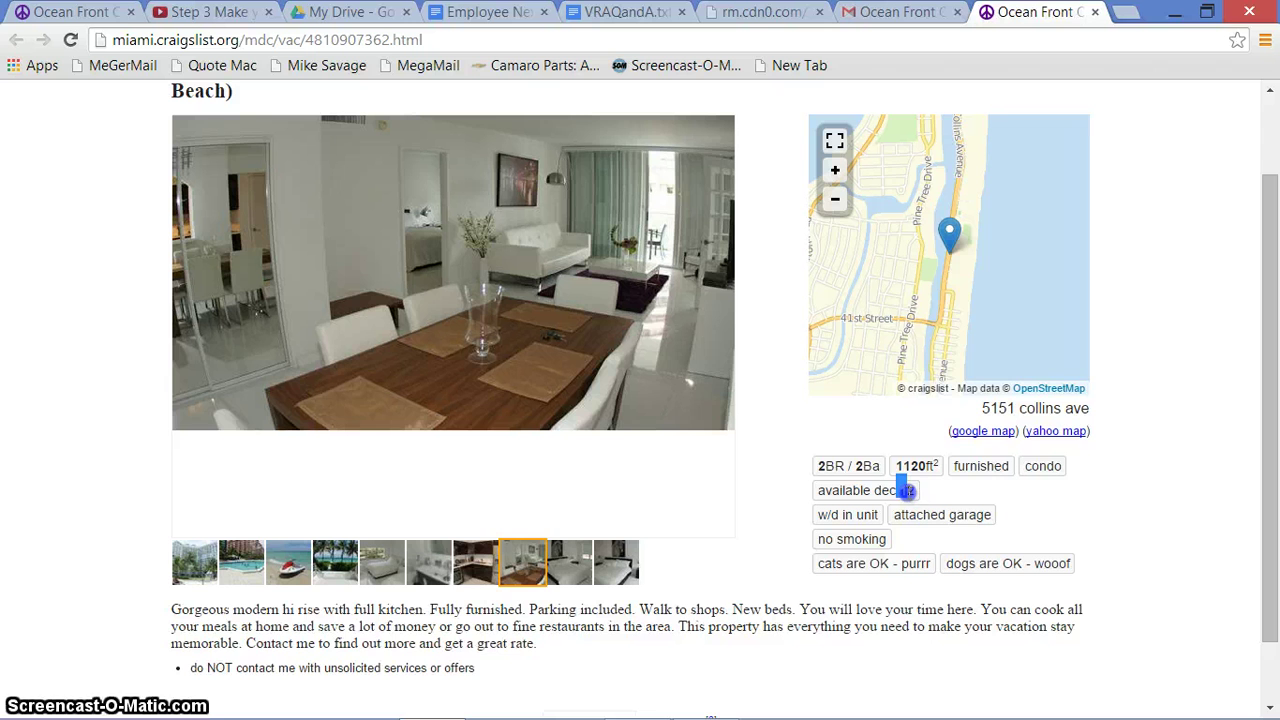
{"action": "left_click_drag", "start_coordinate": [1268, 452], "coordinate": [1263, 403]}
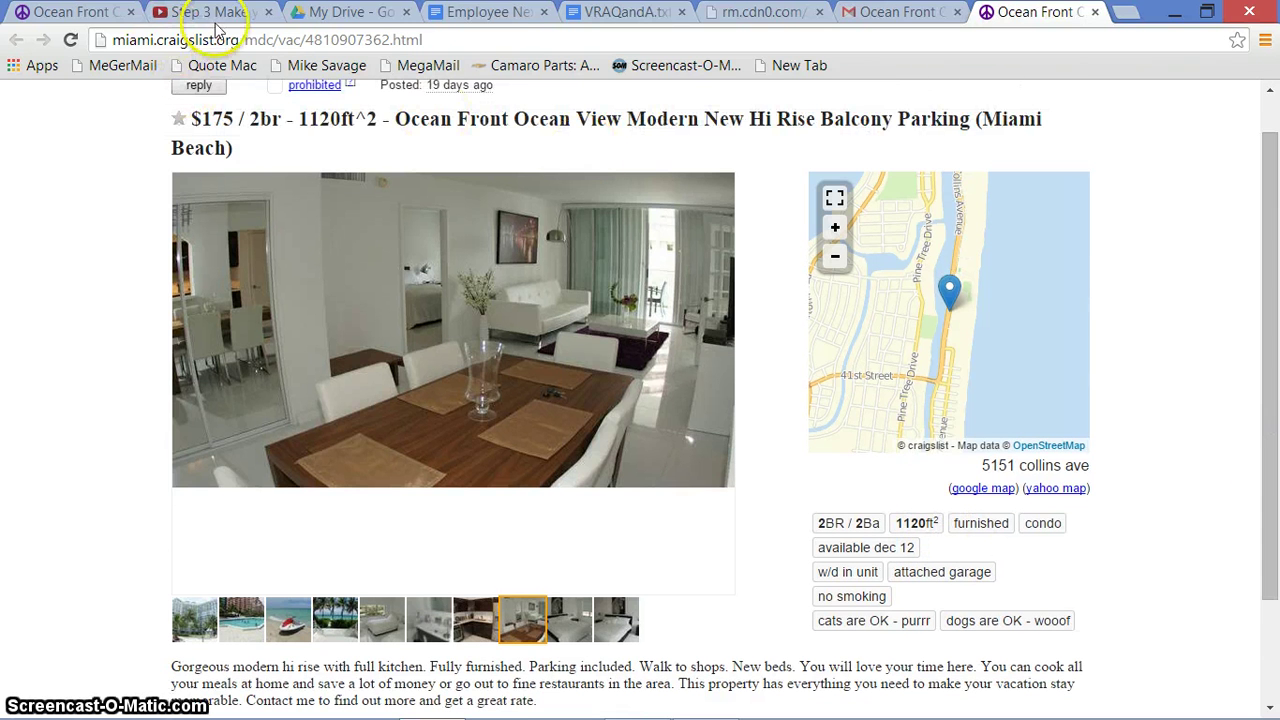
{"action": "left_click", "coordinate": [893, 22]}
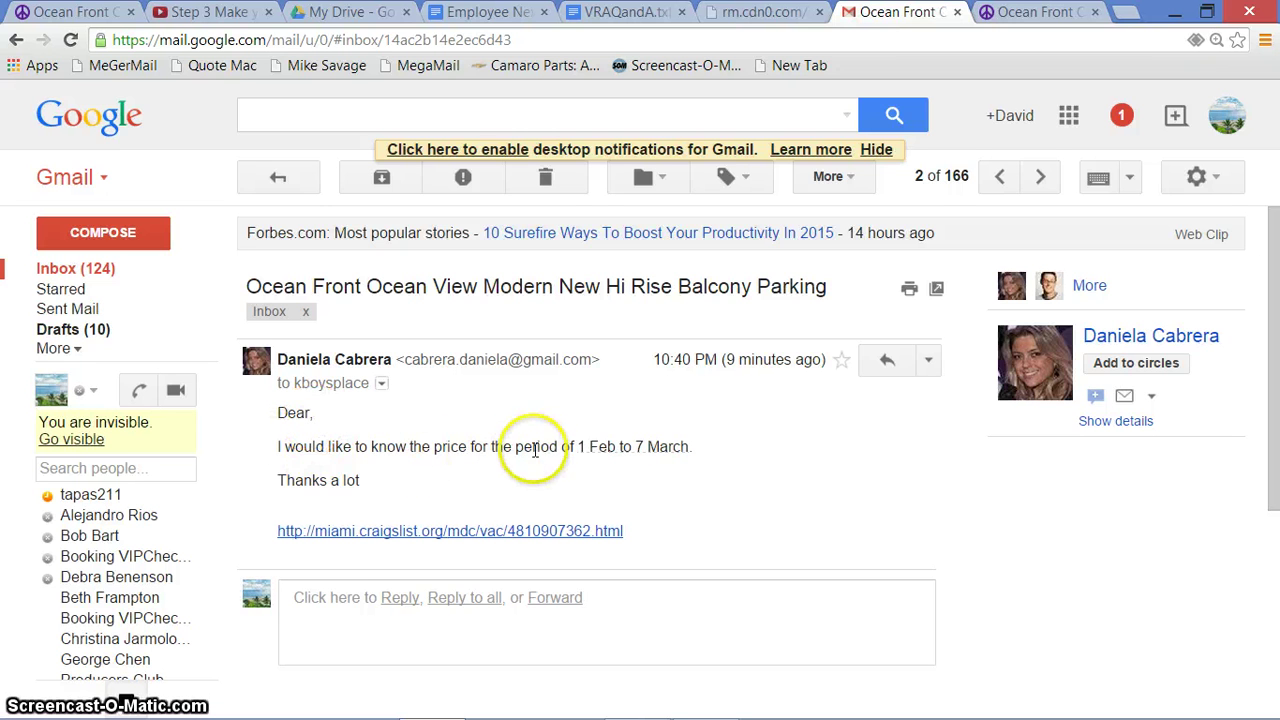
Reread the requested stay dates, 1 Feb to 7 March, in the inquiry email
{"action": "mouse_move", "coordinate": [588, 456]}
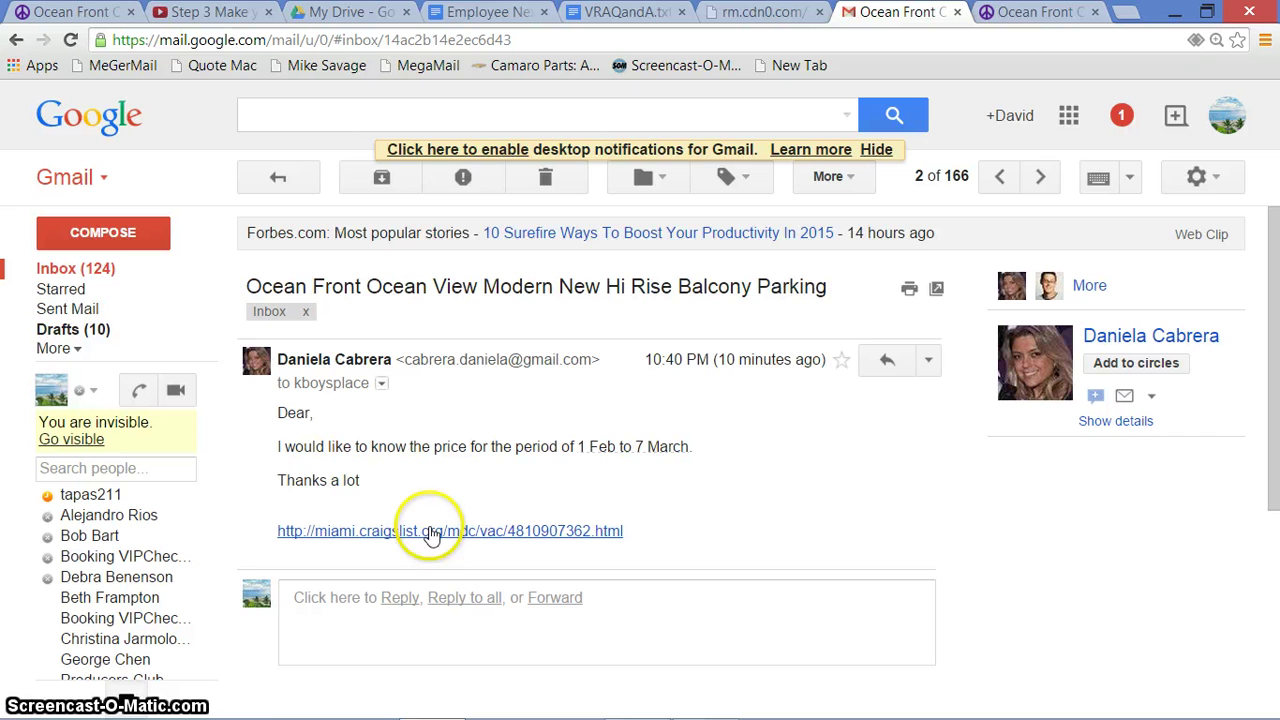
{"action": "mouse_move", "coordinate": [580, 712]}
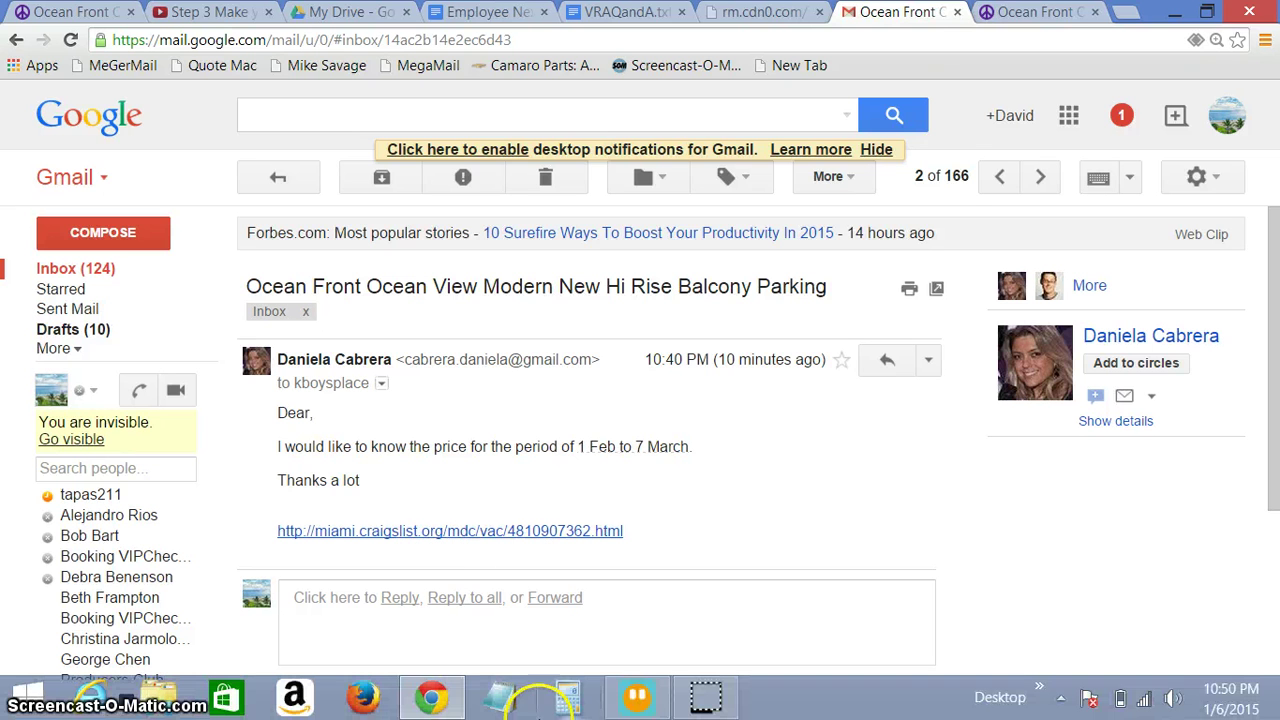
{"action": "mouse_move", "coordinate": [710, 703]}
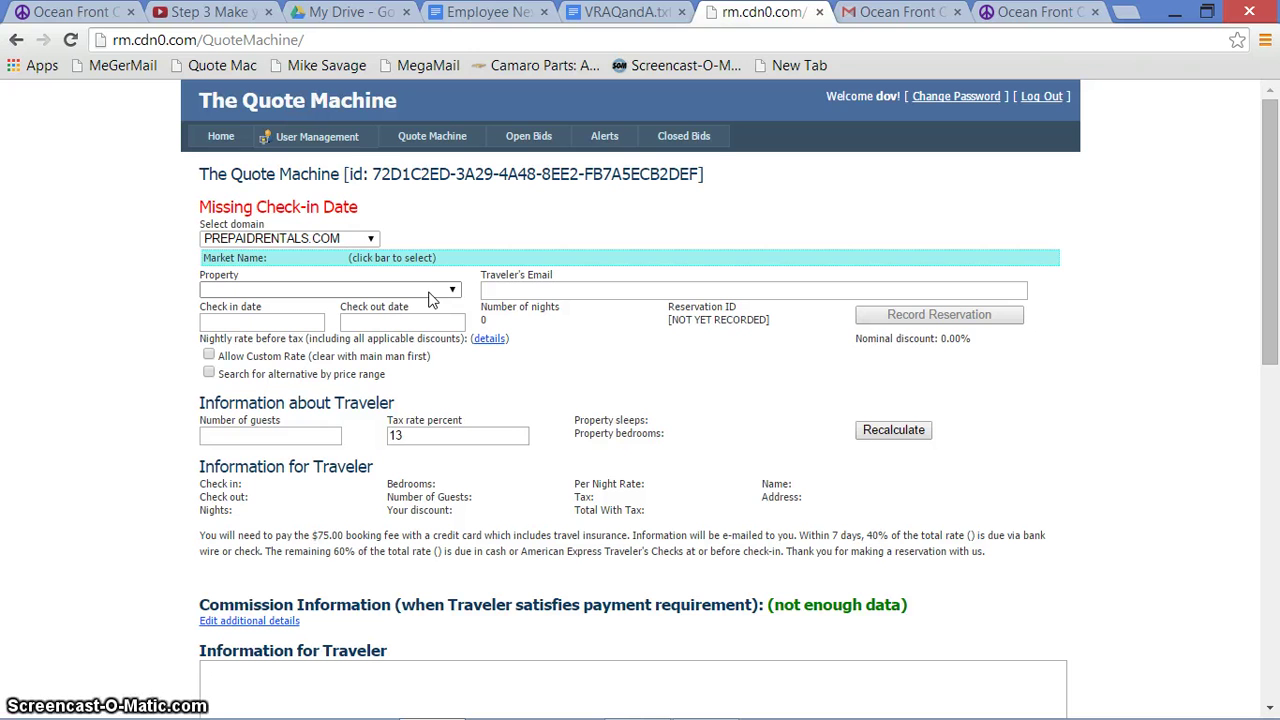
Close the duplicate Craigslist listing tab and return to the original listing
{"action": "left_click", "coordinate": [1012, 18]}
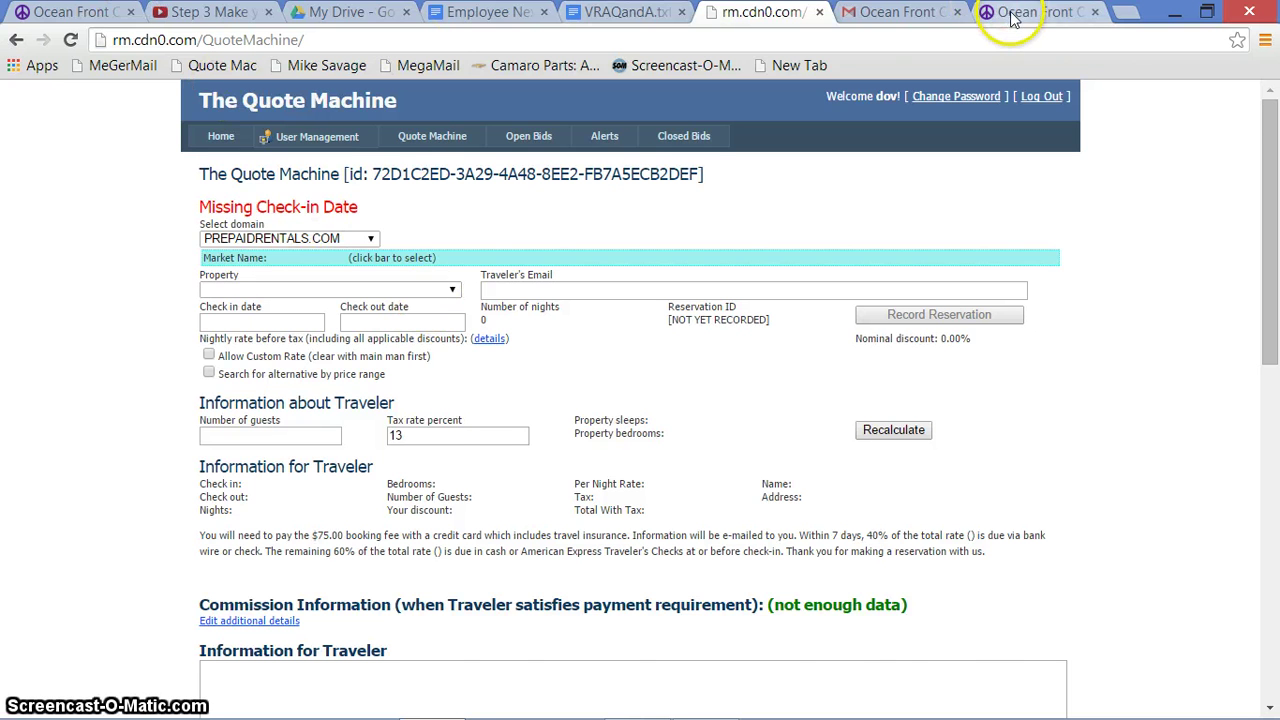
{"action": "left_click", "coordinate": [1012, 18]}
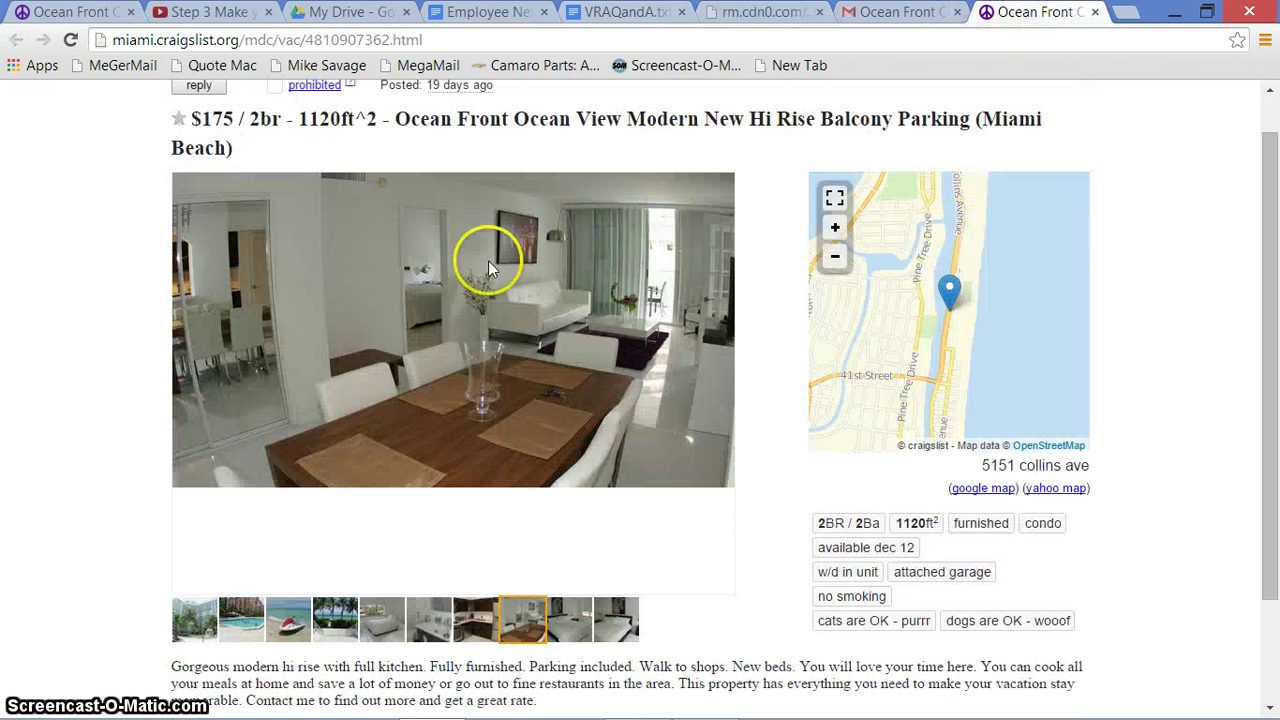
{"action": "left_click", "coordinate": [1095, 12]}
{"action": "left_click", "coordinate": [118, 16]}
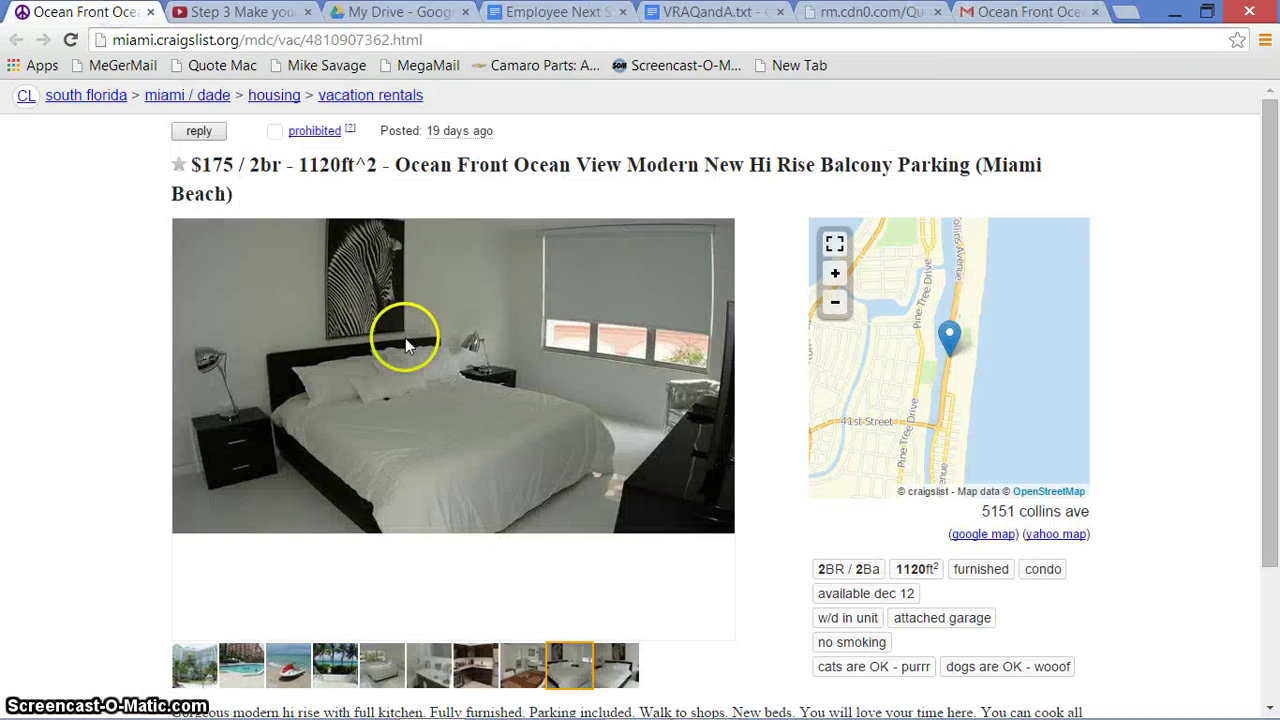
Browse all the apartment photos: kitchen, pool, beach, stairs, bedroom, bathroom, living room, exterior
{"action": "left_click", "coordinate": [460, 684]}
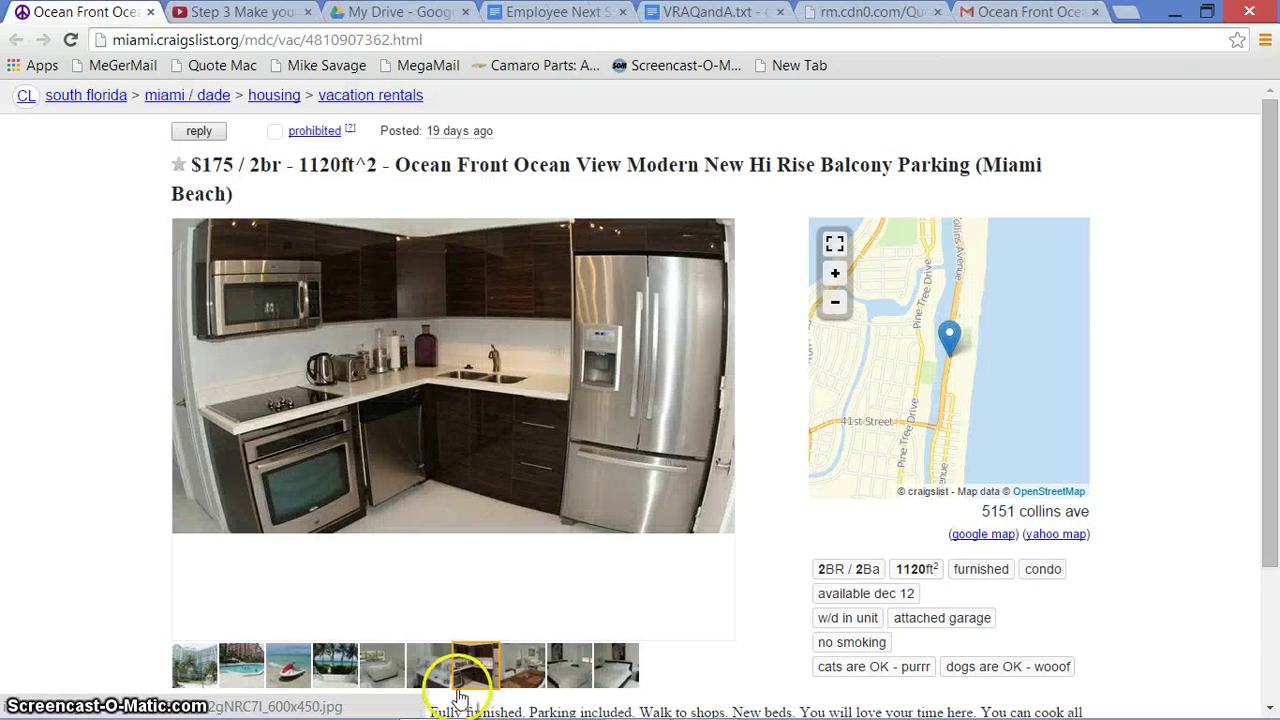
{"action": "left_click", "coordinate": [287, 682]}
{"action": "left_click", "coordinate": [255, 664]}
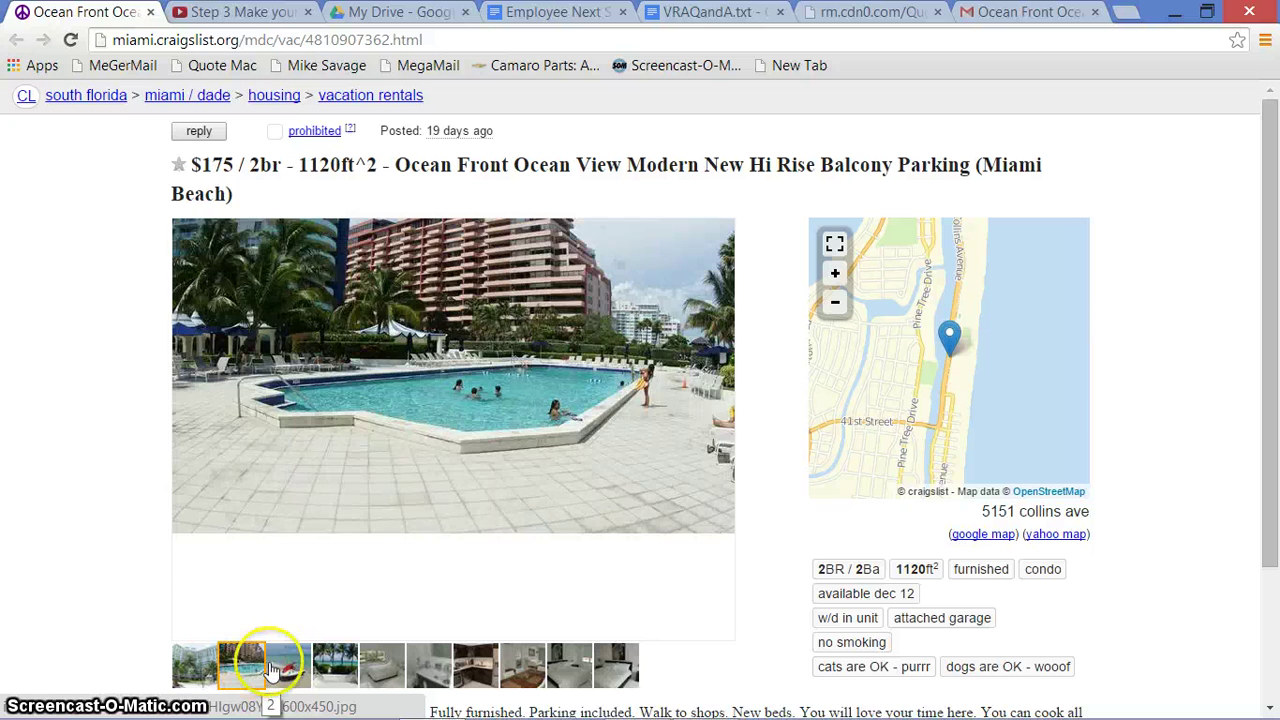
{"action": "left_click", "coordinate": [290, 663]}
{"action": "left_click", "coordinate": [335, 664]}
{"action": "left_click", "coordinate": [372, 664]}
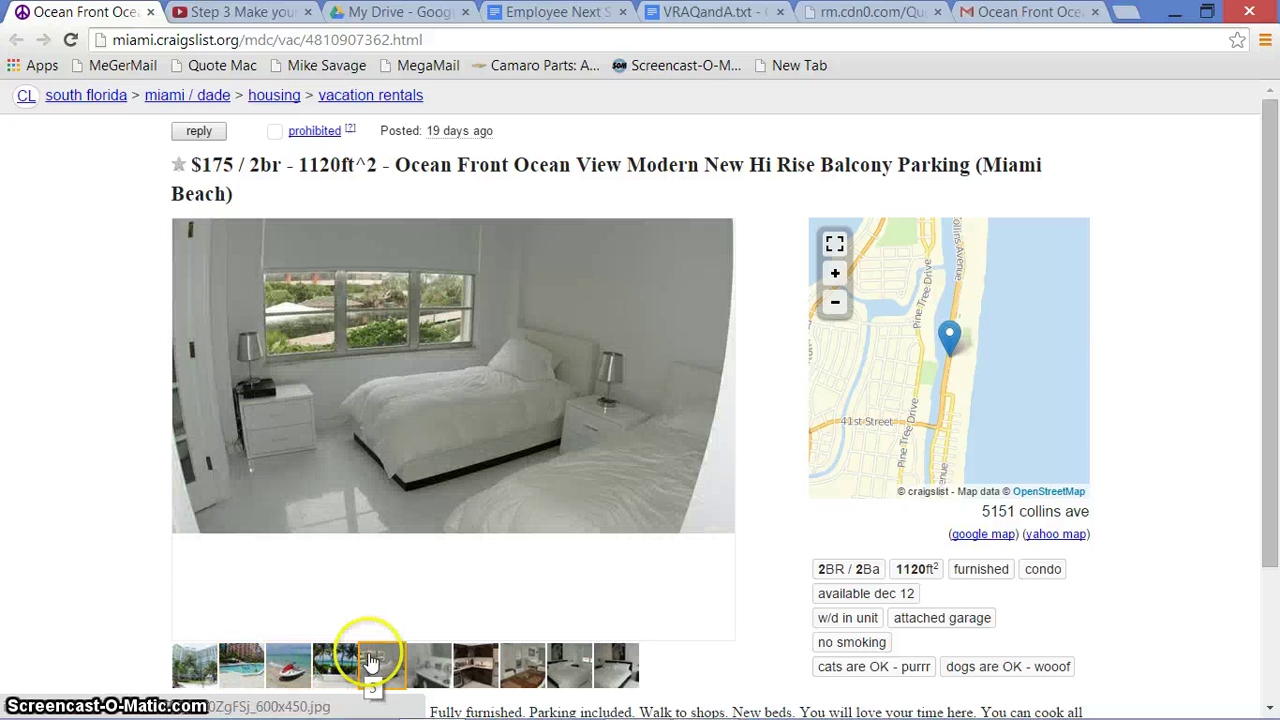
{"action": "left_click", "coordinate": [418, 662]}
{"action": "left_click", "coordinate": [462, 665]}
{"action": "left_click", "coordinate": [522, 668]}
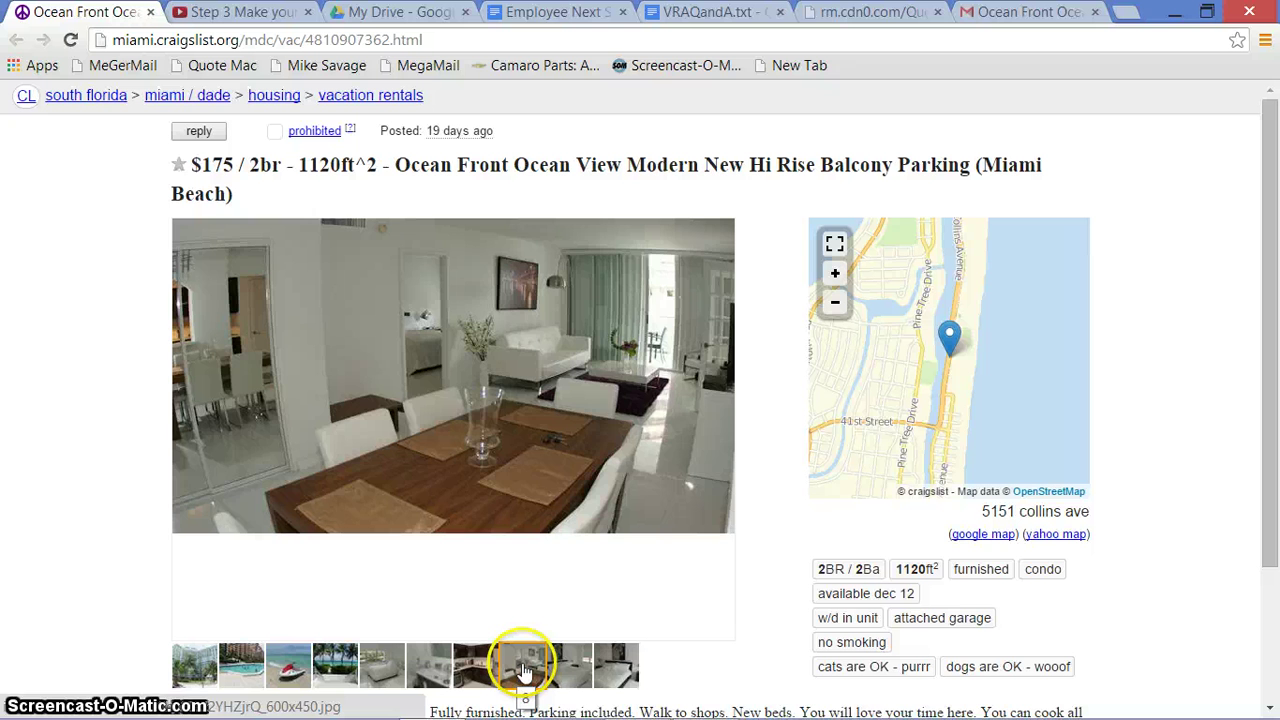
{"action": "left_click", "coordinate": [556, 666]}
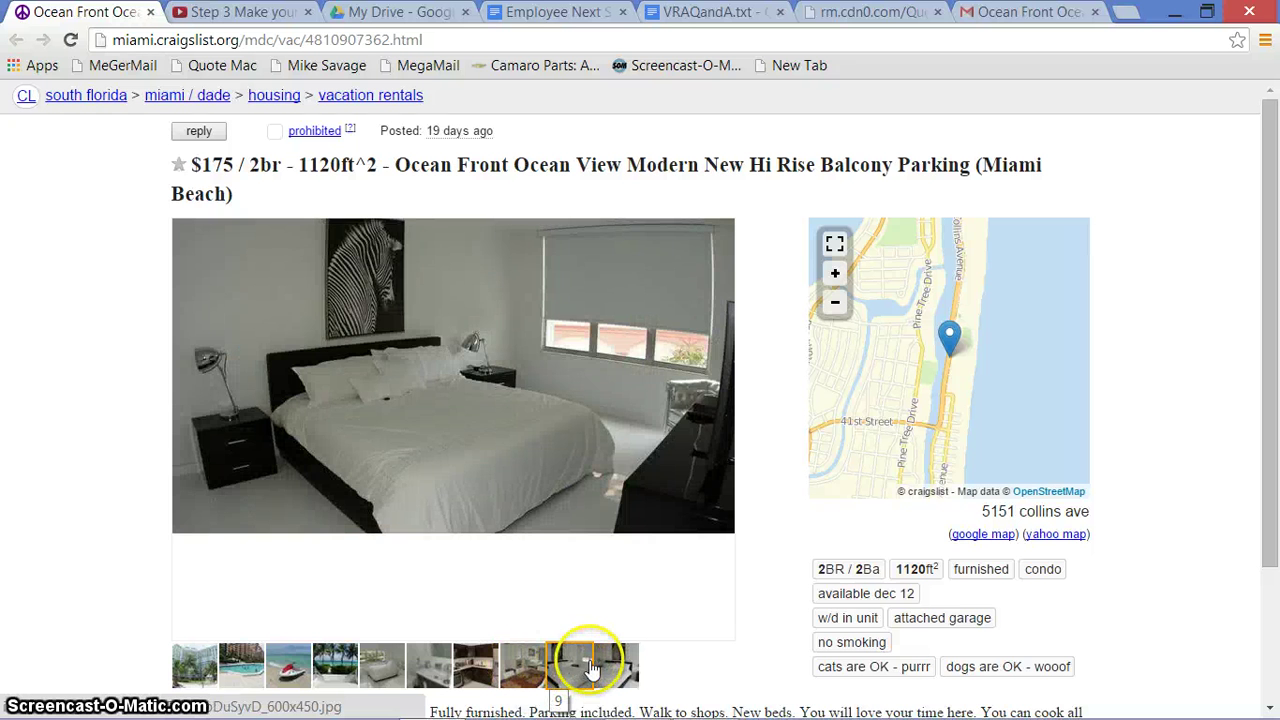
{"action": "left_click", "coordinate": [618, 667]}
{"action": "left_click", "coordinate": [457, 663]}
{"action": "left_click", "coordinate": [329, 663]}
{"action": "left_click", "coordinate": [230, 660]}
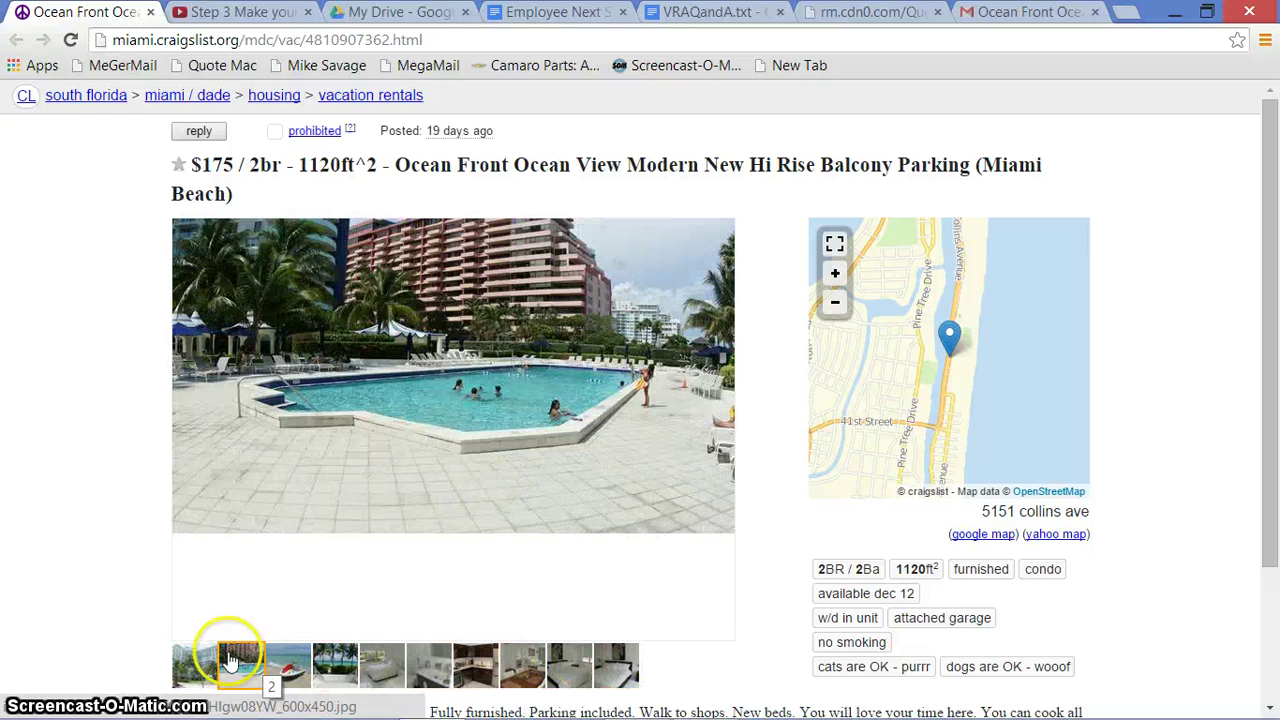
{"action": "left_click", "coordinate": [198, 664]}
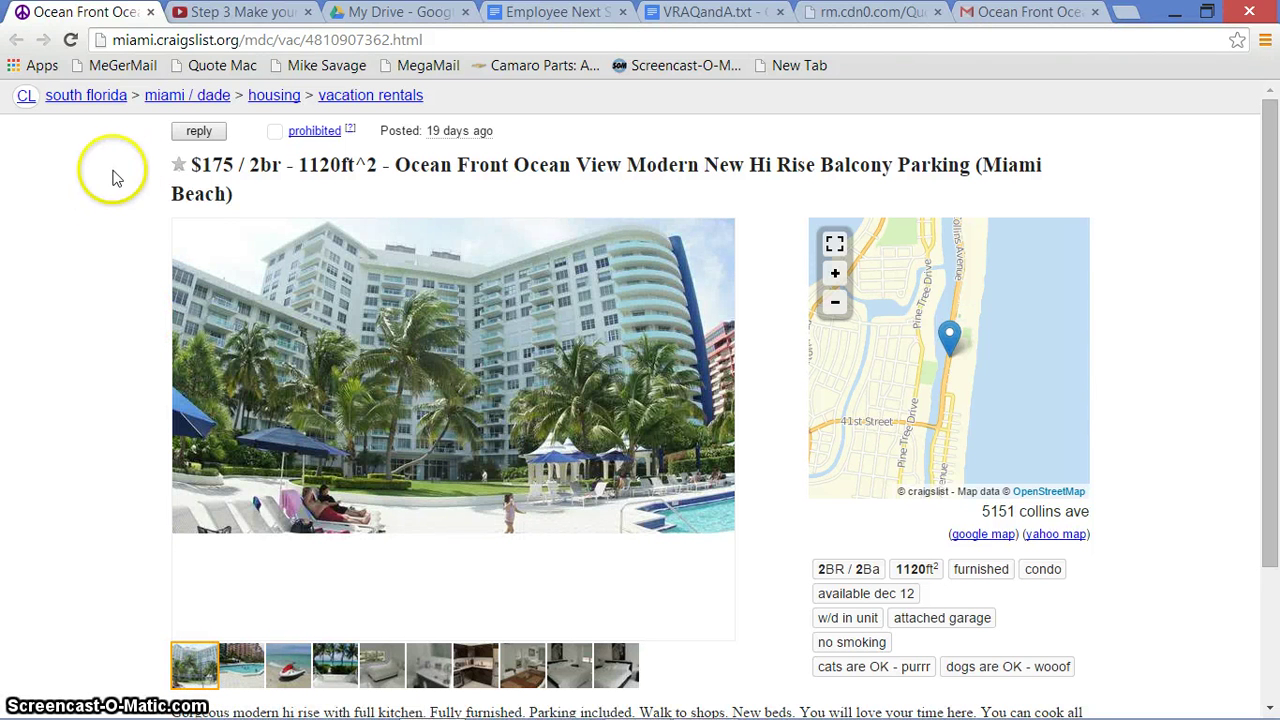
{"action": "left_click", "coordinate": [862, 12]}
Pick North Beach as the market and Alexander Miami as the property
{"action": "mouse_move", "coordinate": [275, 160]}
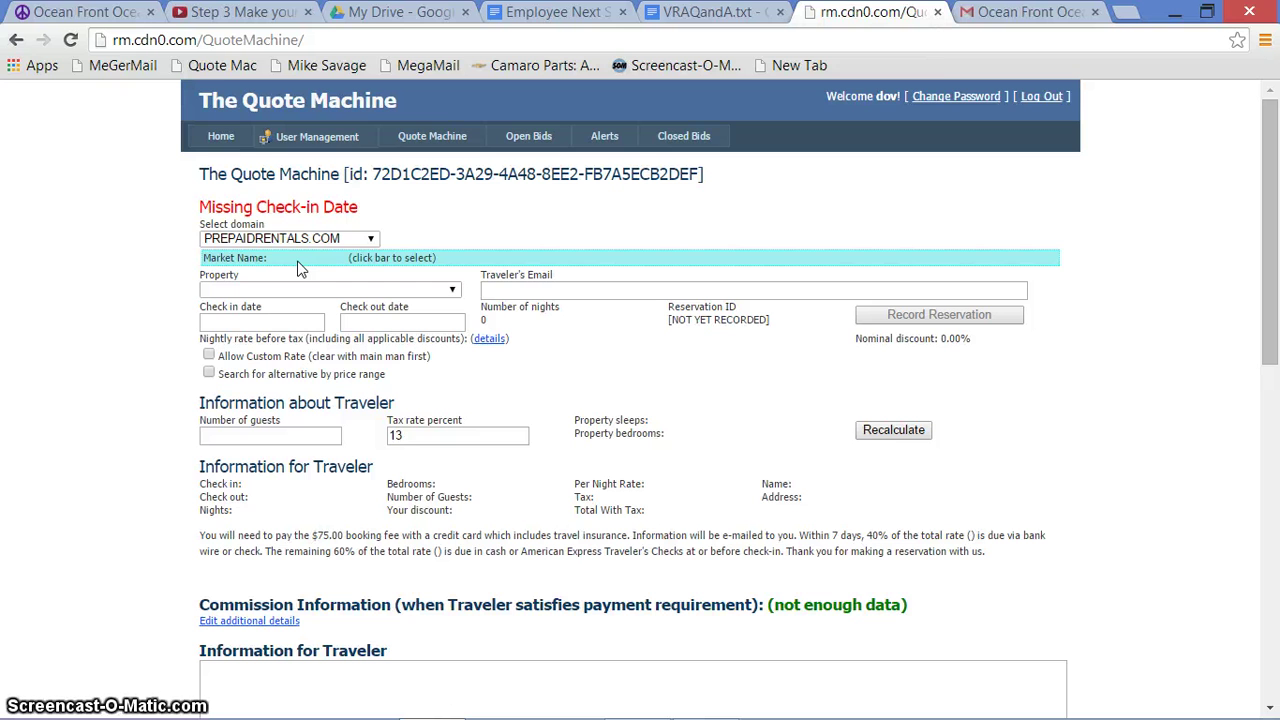
{"action": "left_click", "coordinate": [297, 265]}
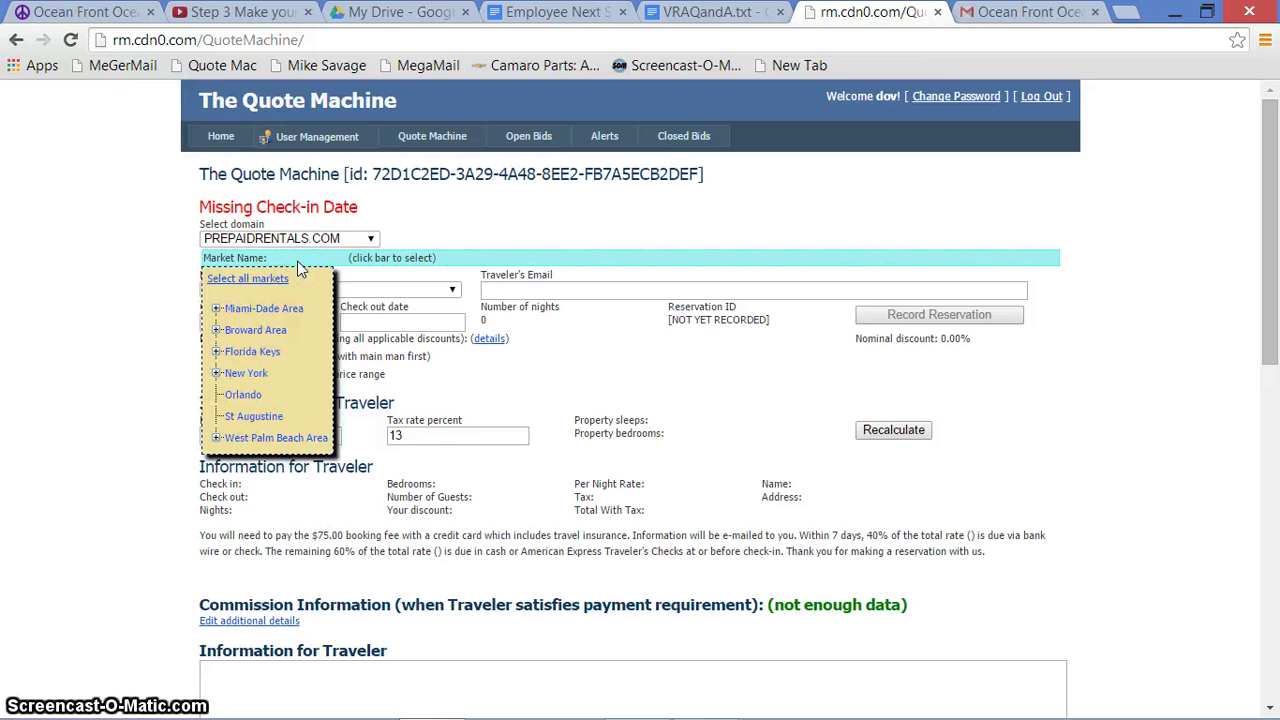
{"action": "left_click", "coordinate": [268, 280]}
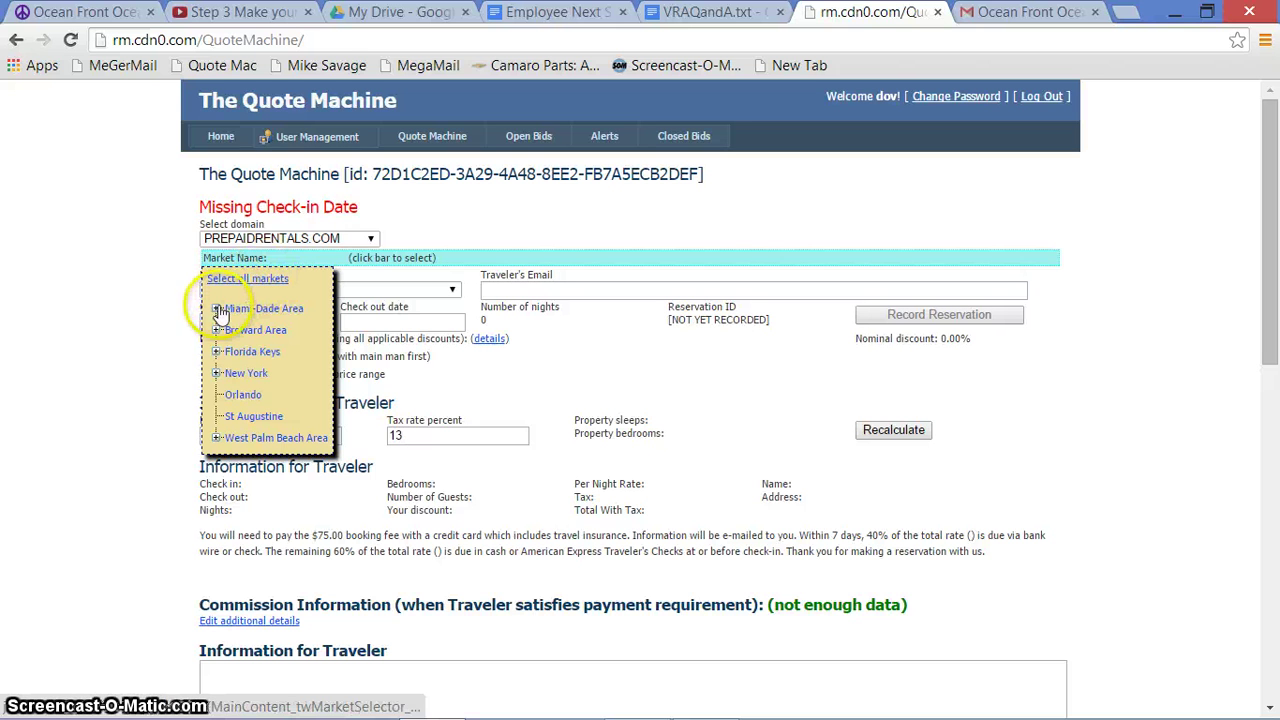
{"action": "left_click", "coordinate": [217, 309]}
{"action": "left_click", "coordinate": [235, 331]}
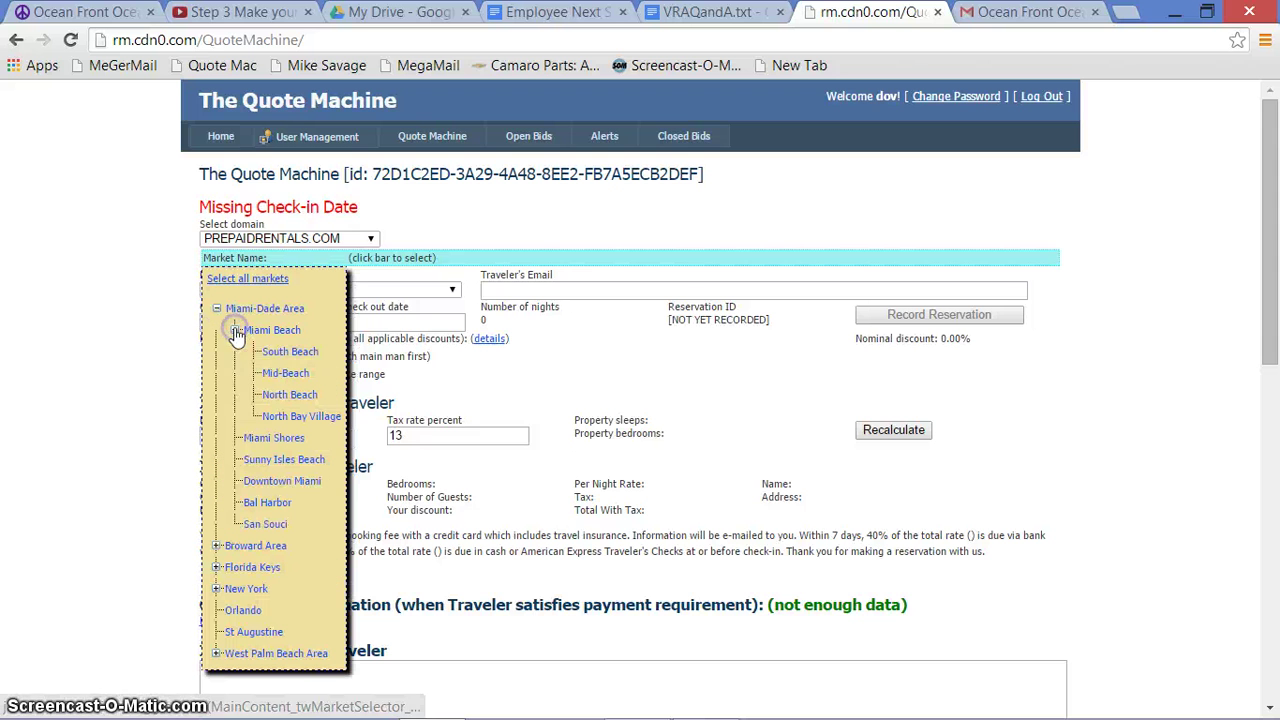
{"action": "left_click", "coordinate": [276, 377]}
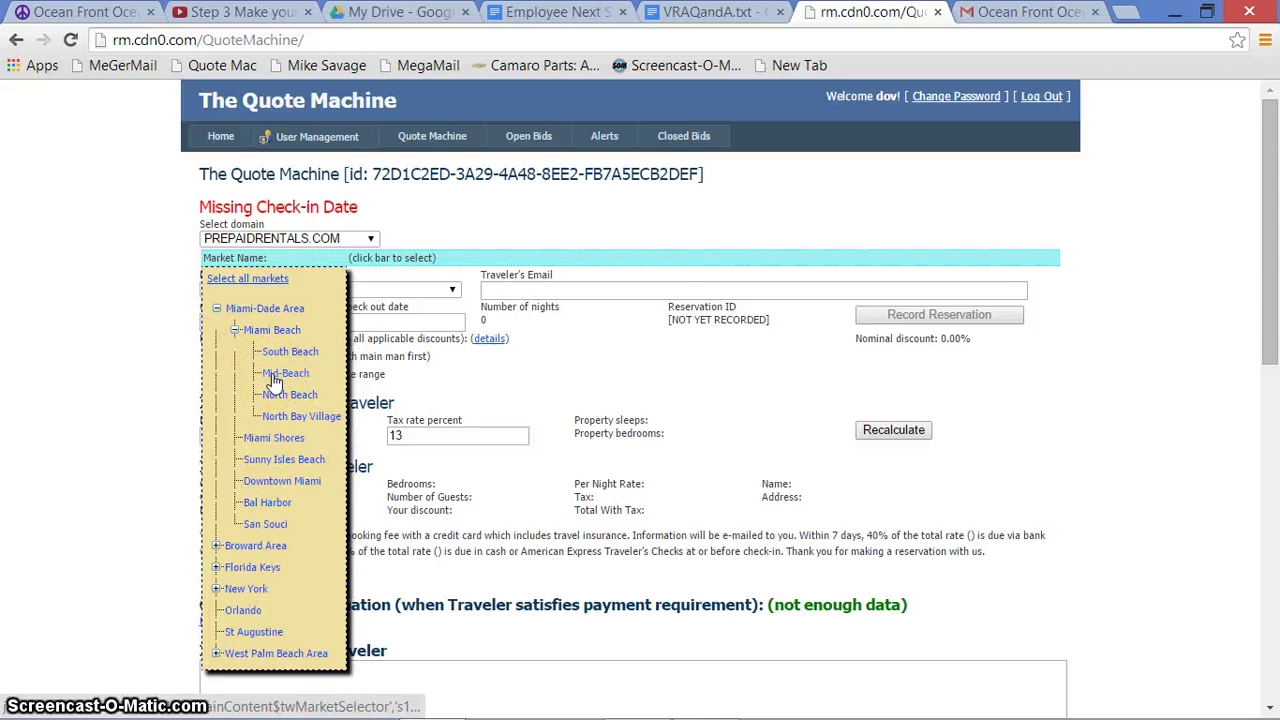
{"action": "left_click", "coordinate": [279, 396]}
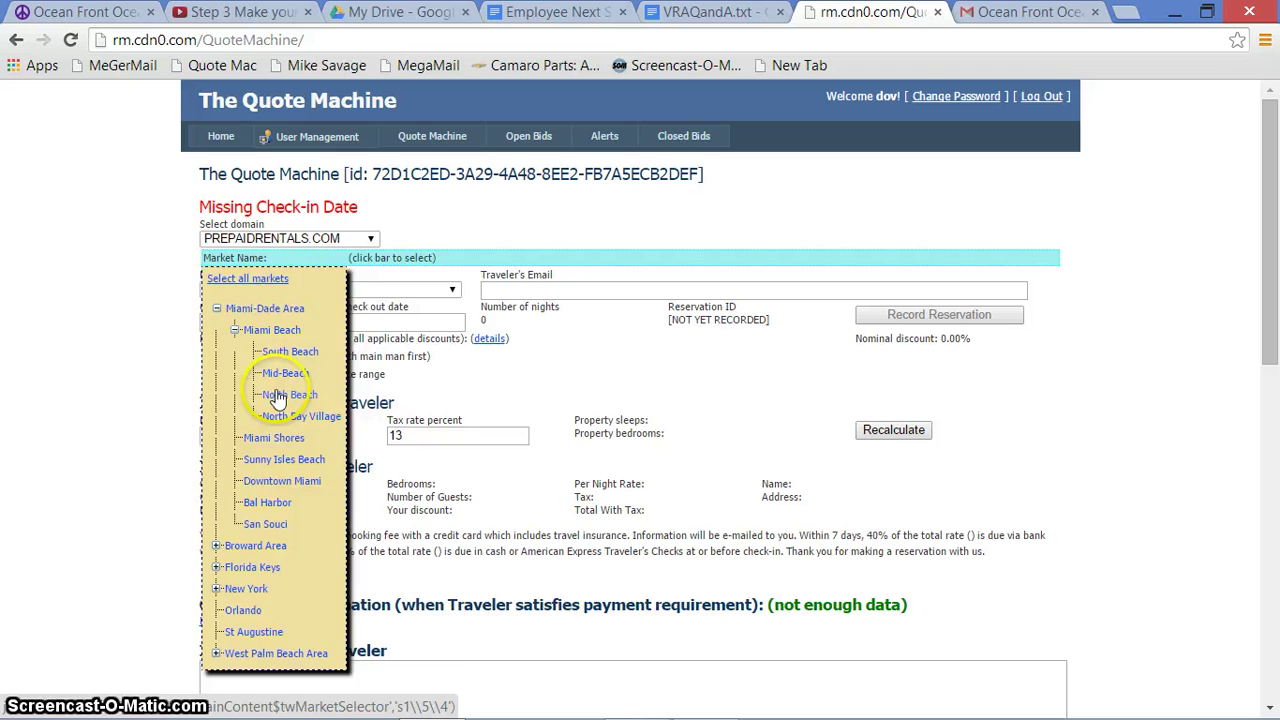
{"action": "left_click", "coordinate": [352, 290]}
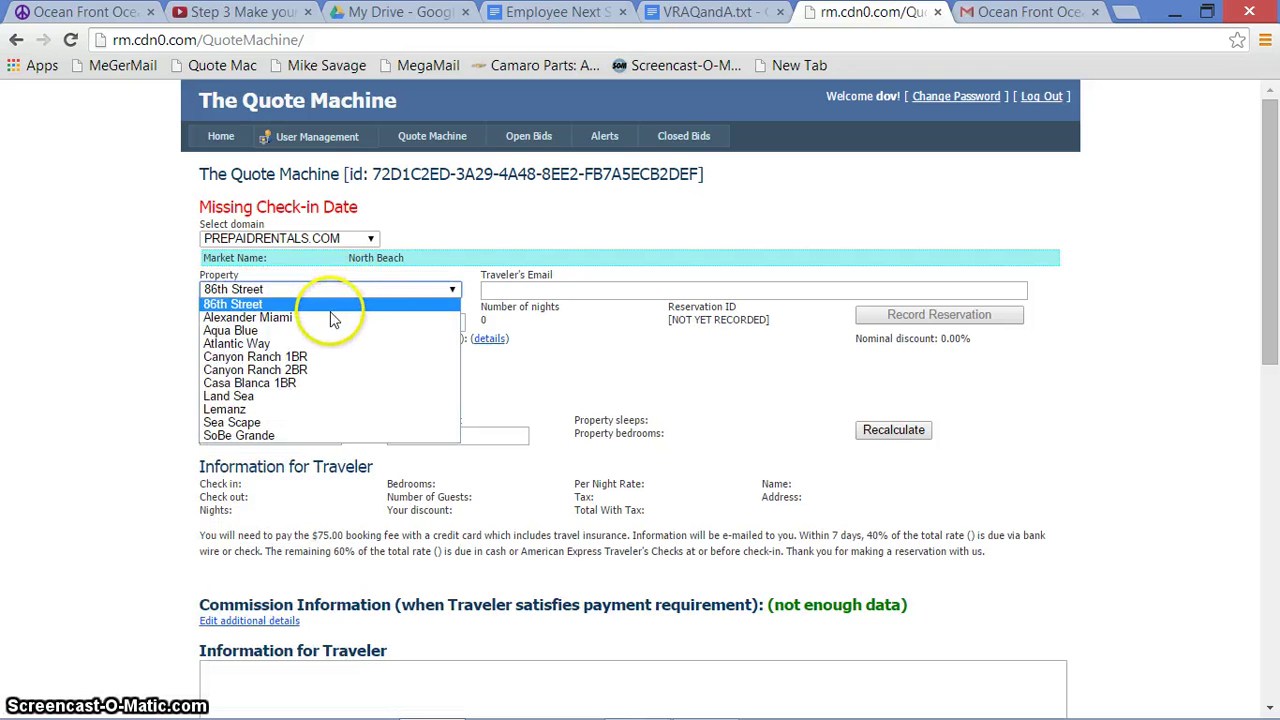
{"action": "left_click", "coordinate": [336, 318]}
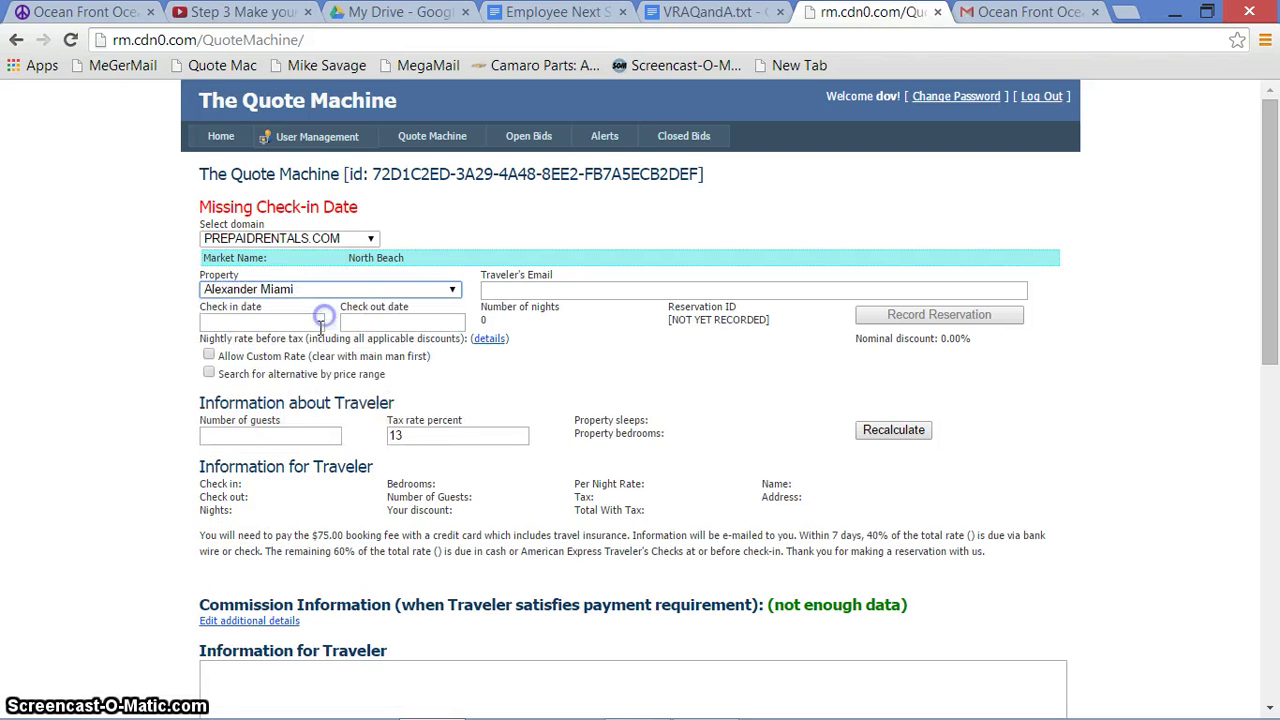
Switch the market to Mid-Beach and choose Seacoast 2BR as the property
{"action": "left_click", "coordinate": [267, 258]}
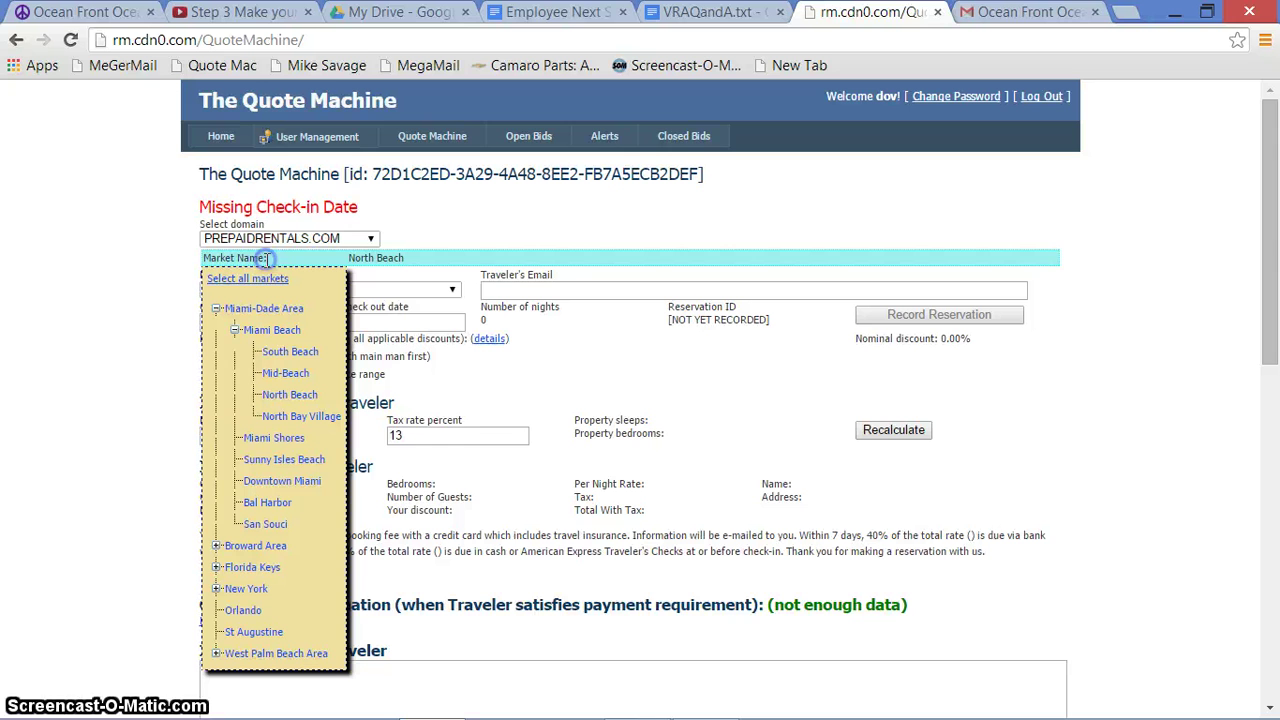
{"action": "left_click", "coordinate": [280, 373]}
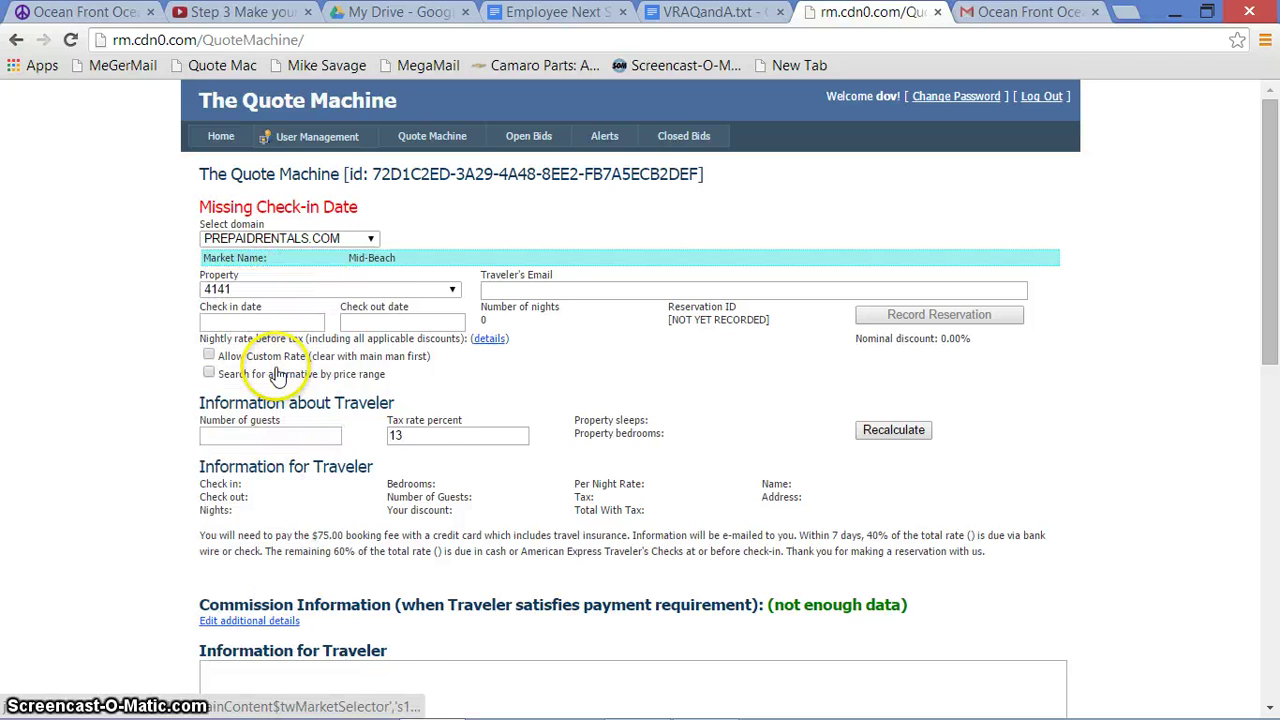
{"action": "left_click", "coordinate": [365, 290]}
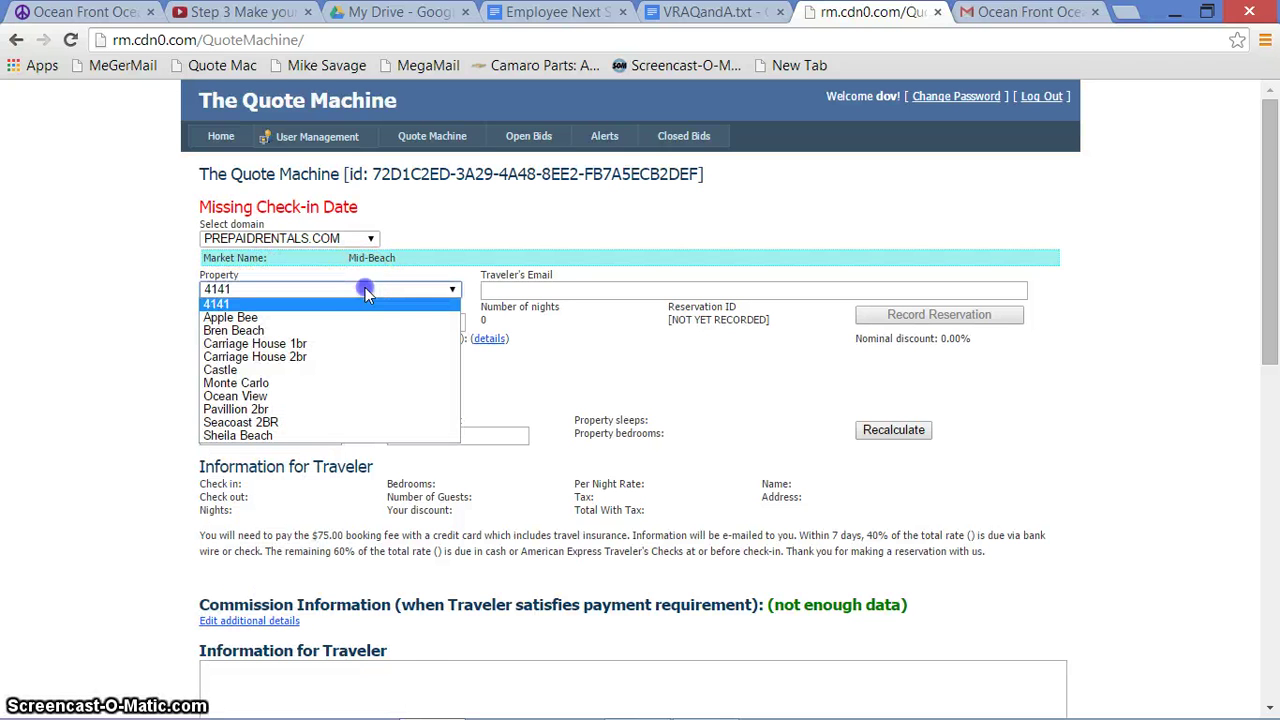
{"action": "left_click", "coordinate": [266, 424]}
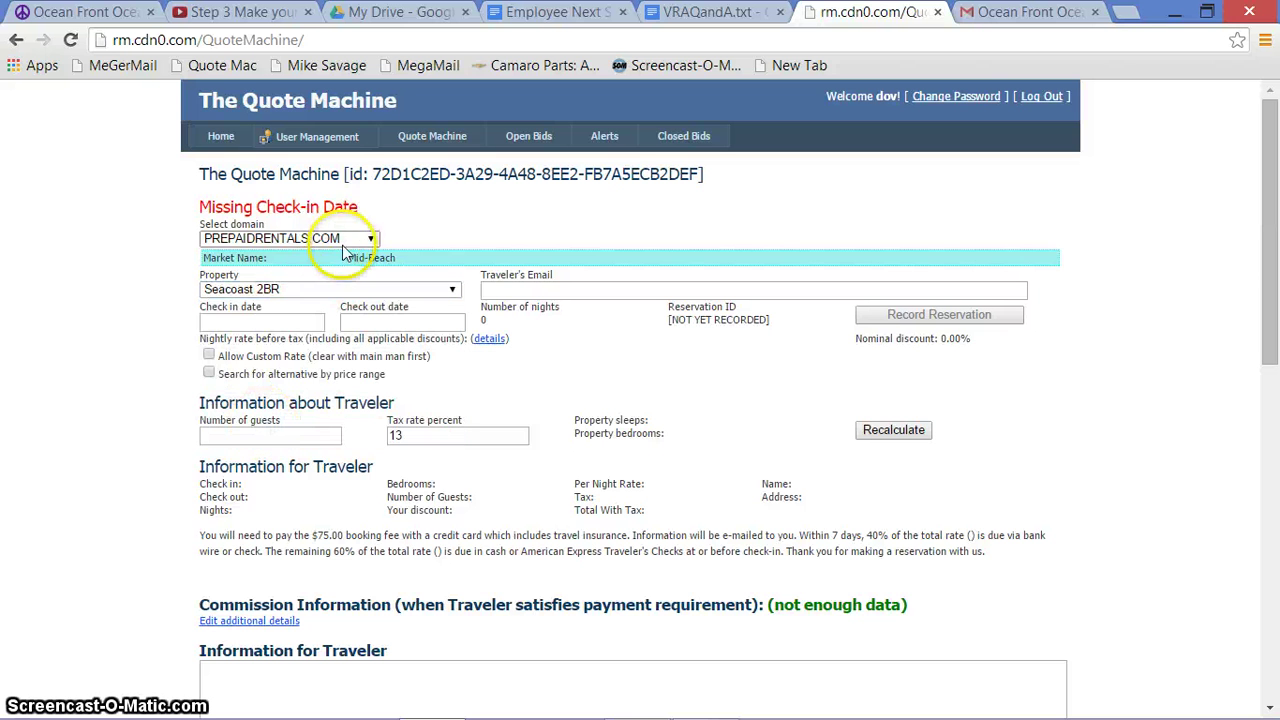
Select all markets and choose Seacoast 2BR from the full property list
{"action": "left_click", "coordinate": [323, 266]}
{"action": "left_click", "coordinate": [268, 279]}
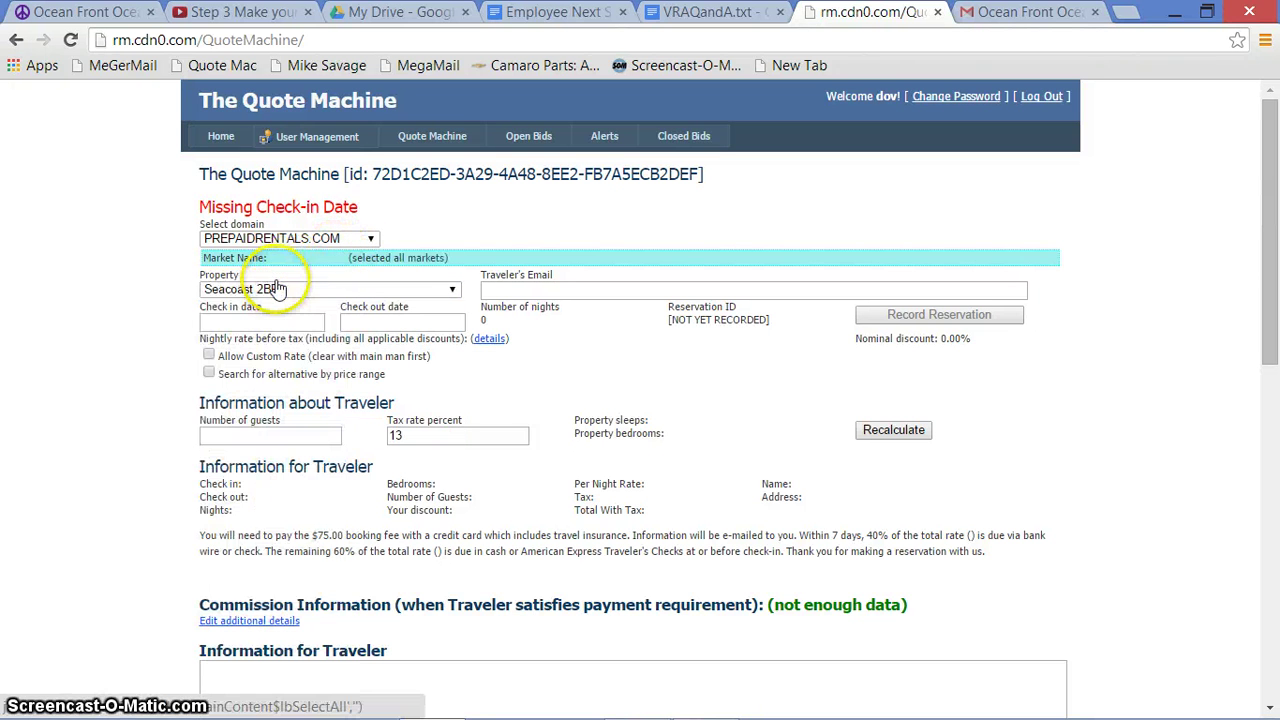
{"action": "left_click", "coordinate": [293, 297]}
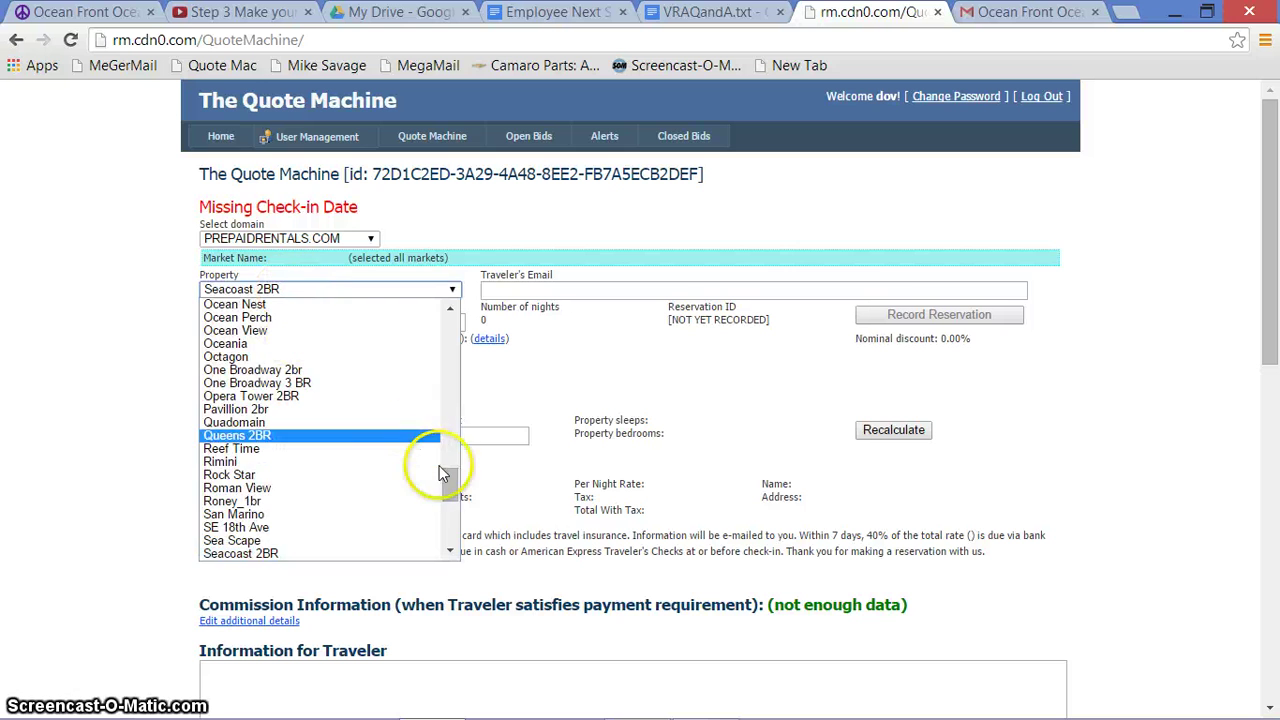
{"action": "left_click_drag", "start_coordinate": [443, 477], "coordinate": [449, 491]}
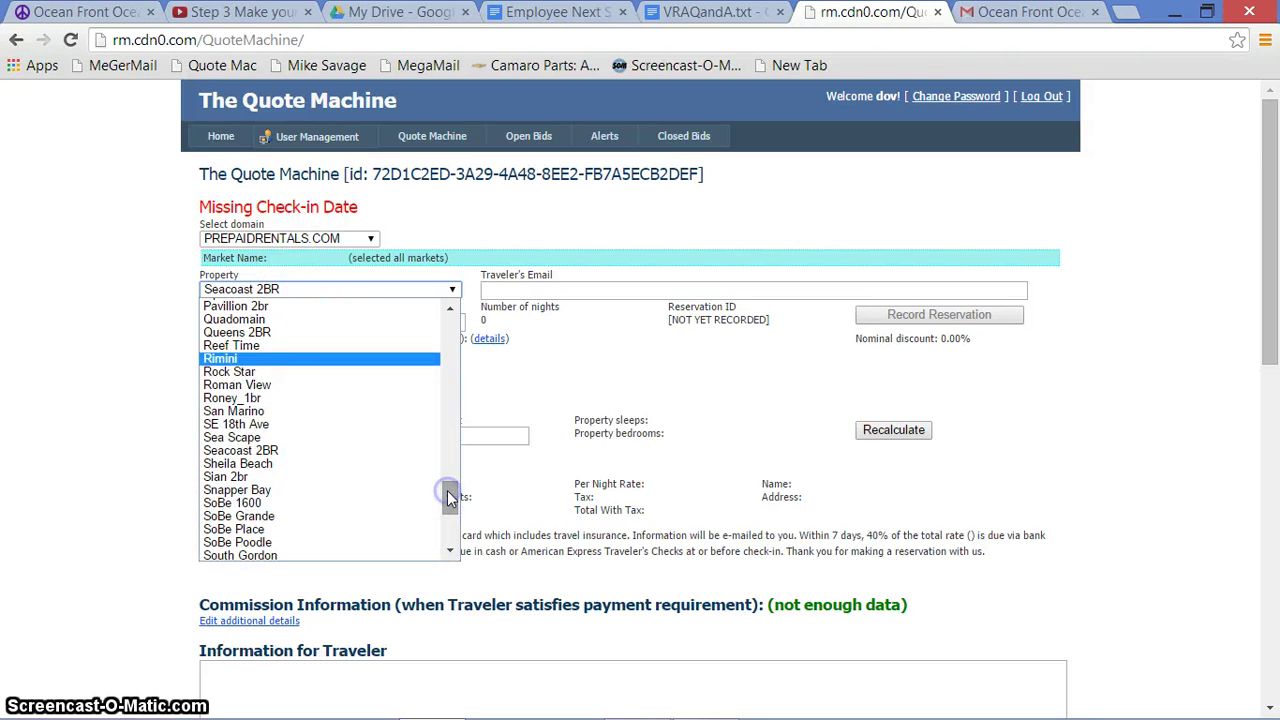
{"action": "left_click", "coordinate": [282, 452]}
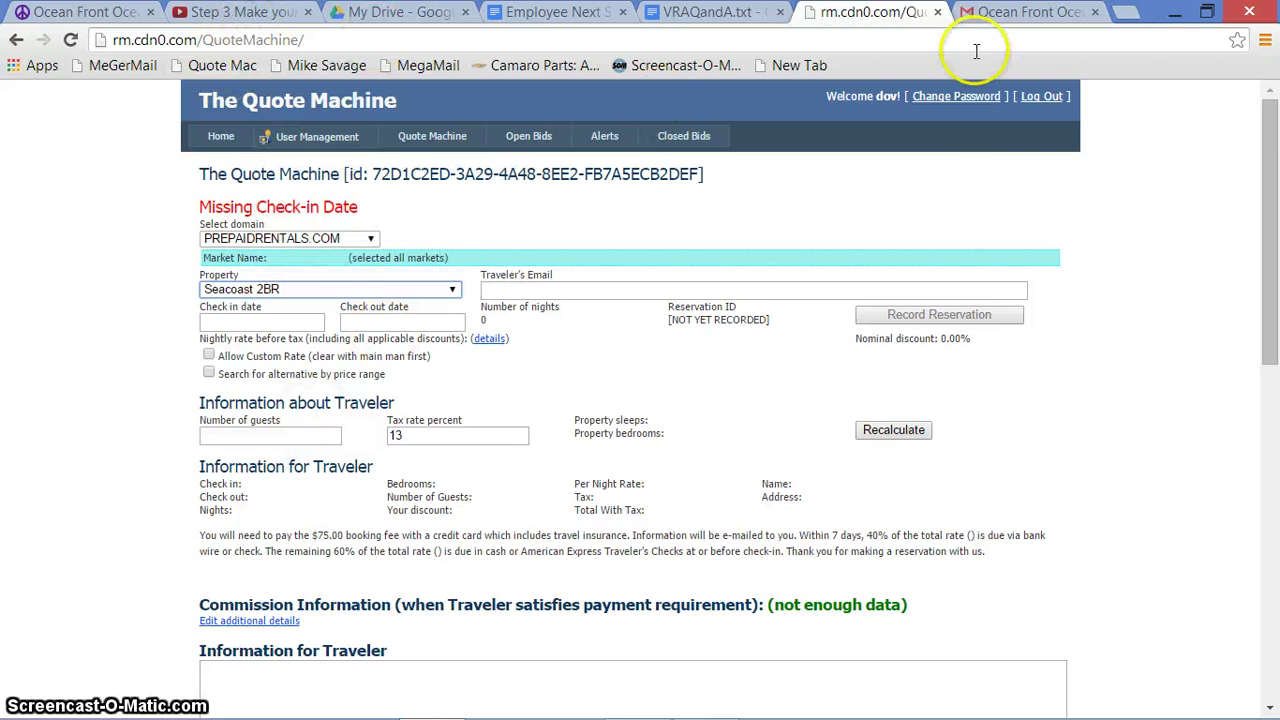
Set check-in to 2/1/2015 and check-out to 3/7/2015, a 34-night stay
{"action": "left_click", "coordinate": [1030, 12]}
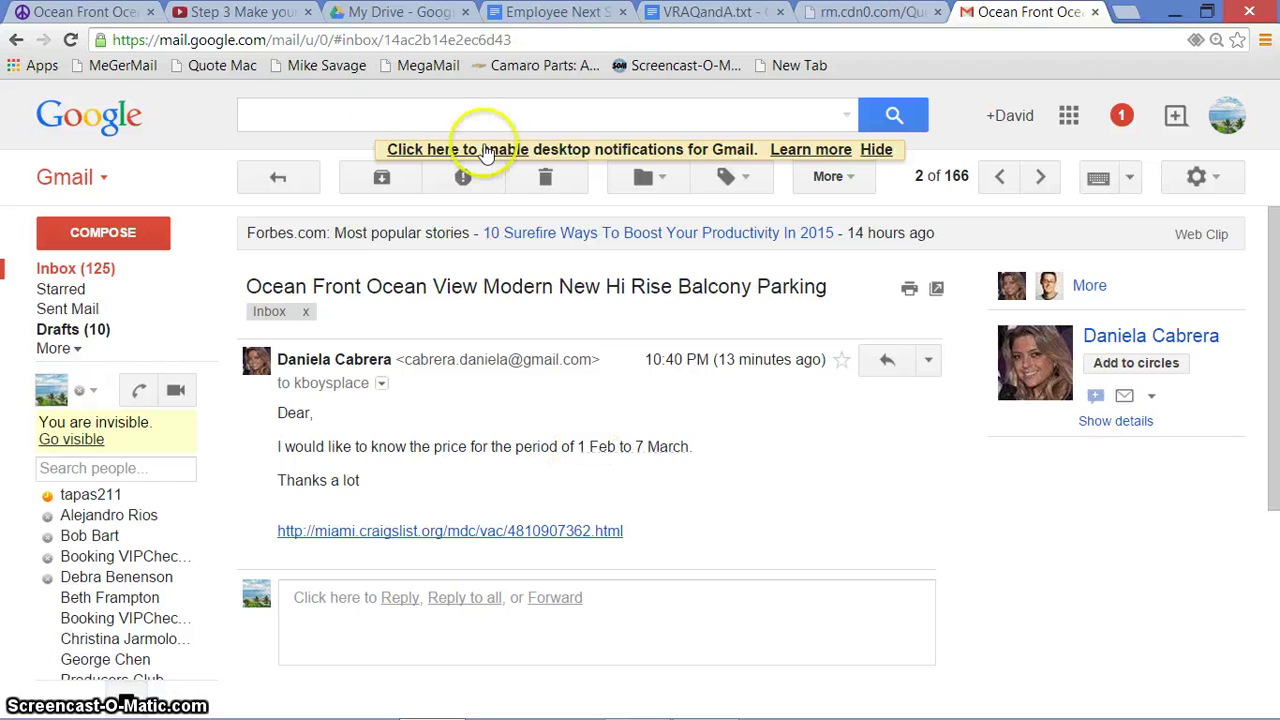
{"action": "left_click", "coordinate": [845, 12]}
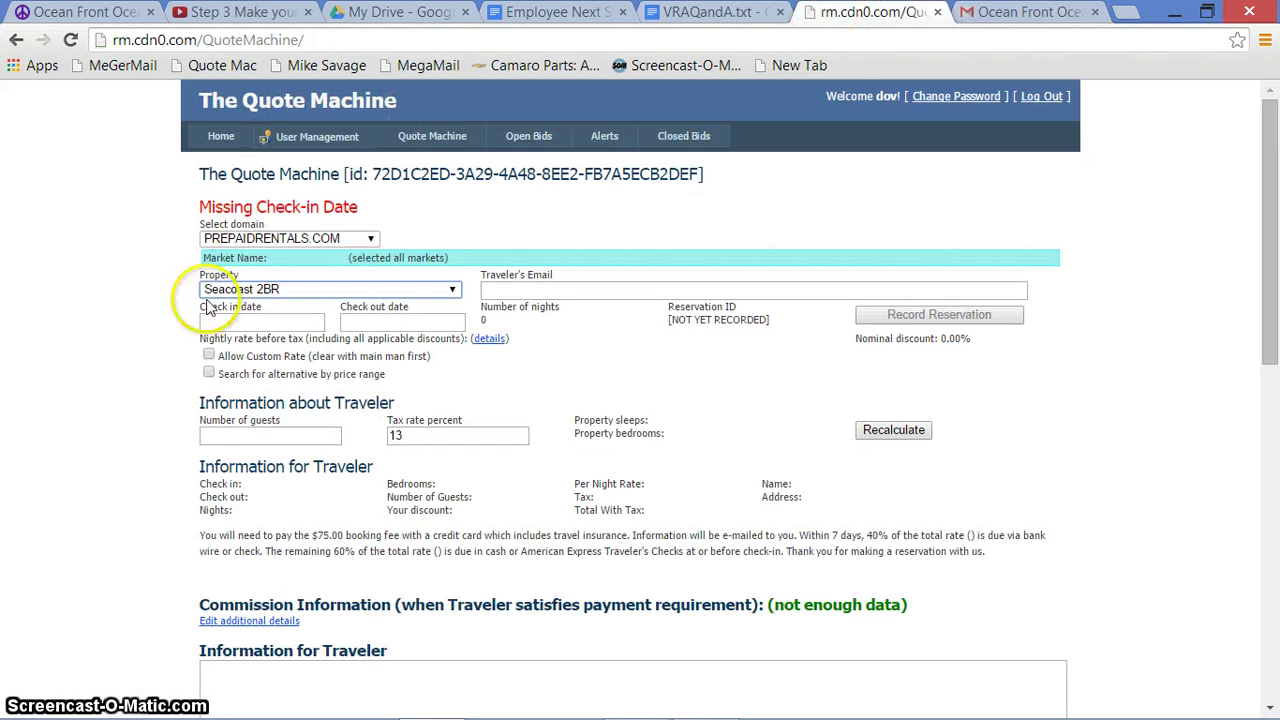
{"action": "left_click", "coordinate": [260, 328]}
{"action": "left_click", "coordinate": [283, 325]}
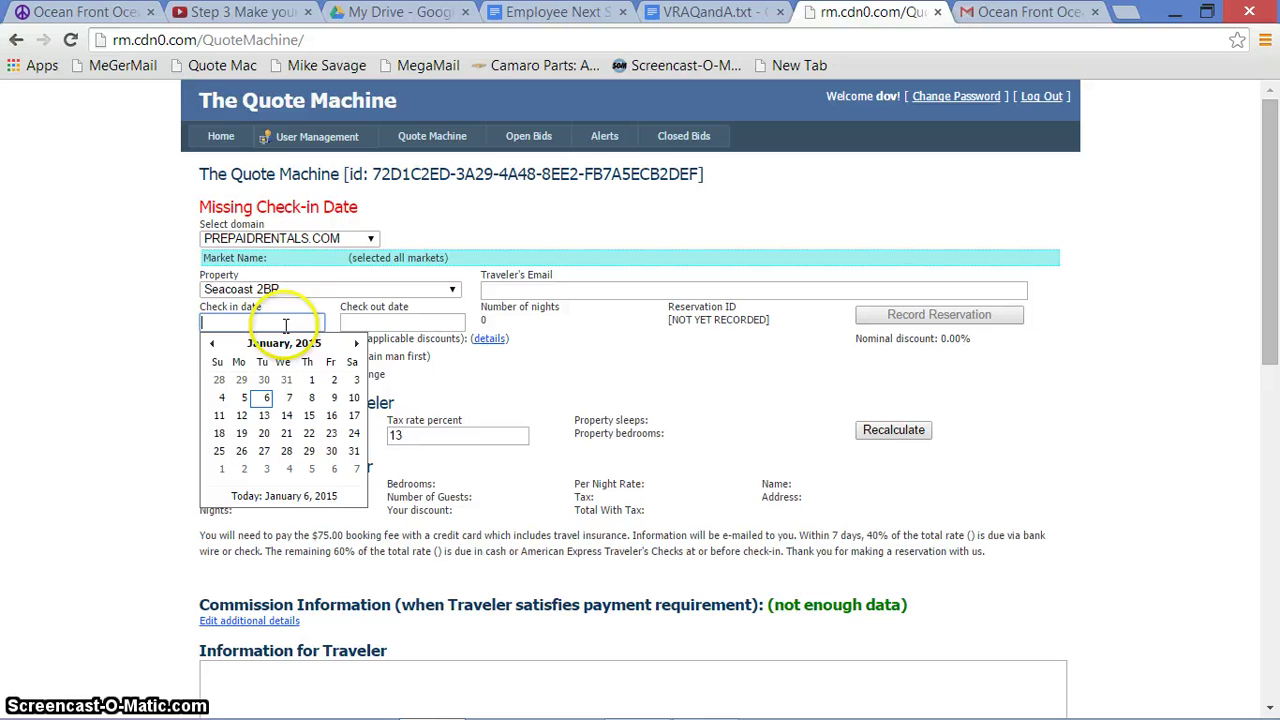
{"action": "left_click", "coordinate": [356, 343]}
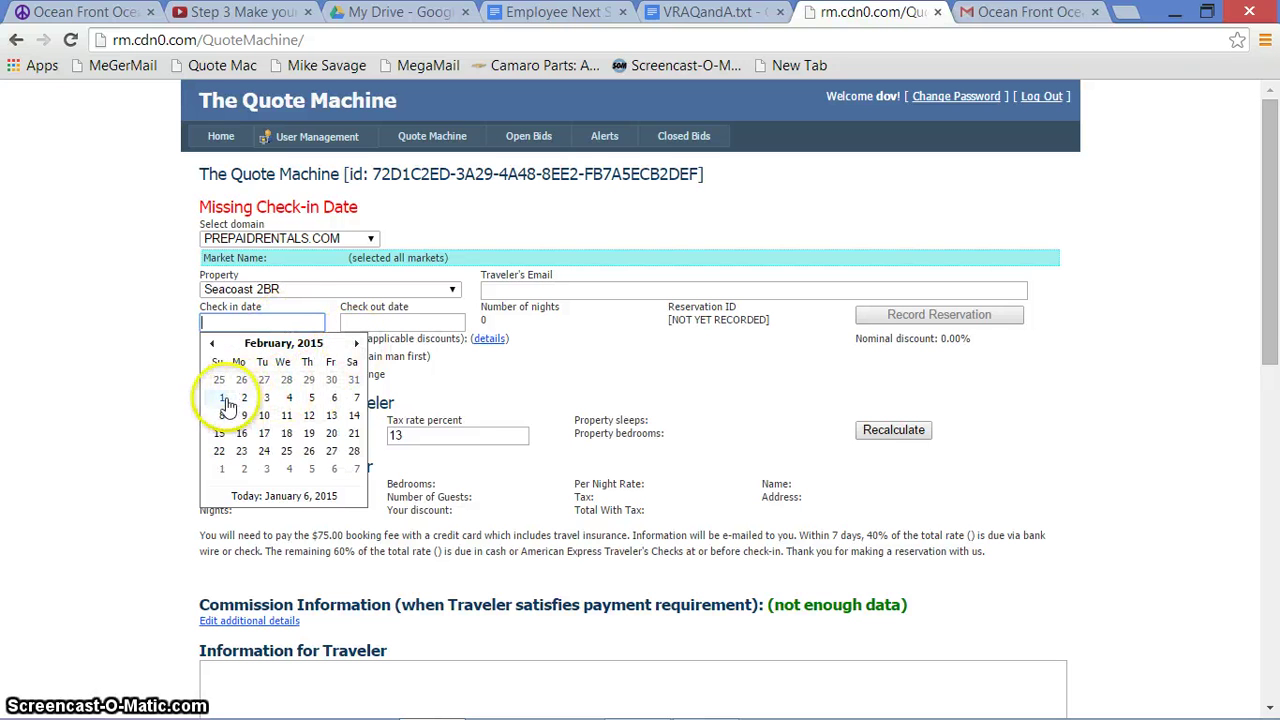
{"action": "left_click", "coordinate": [222, 398]}
{"action": "left_click", "coordinate": [380, 318]}
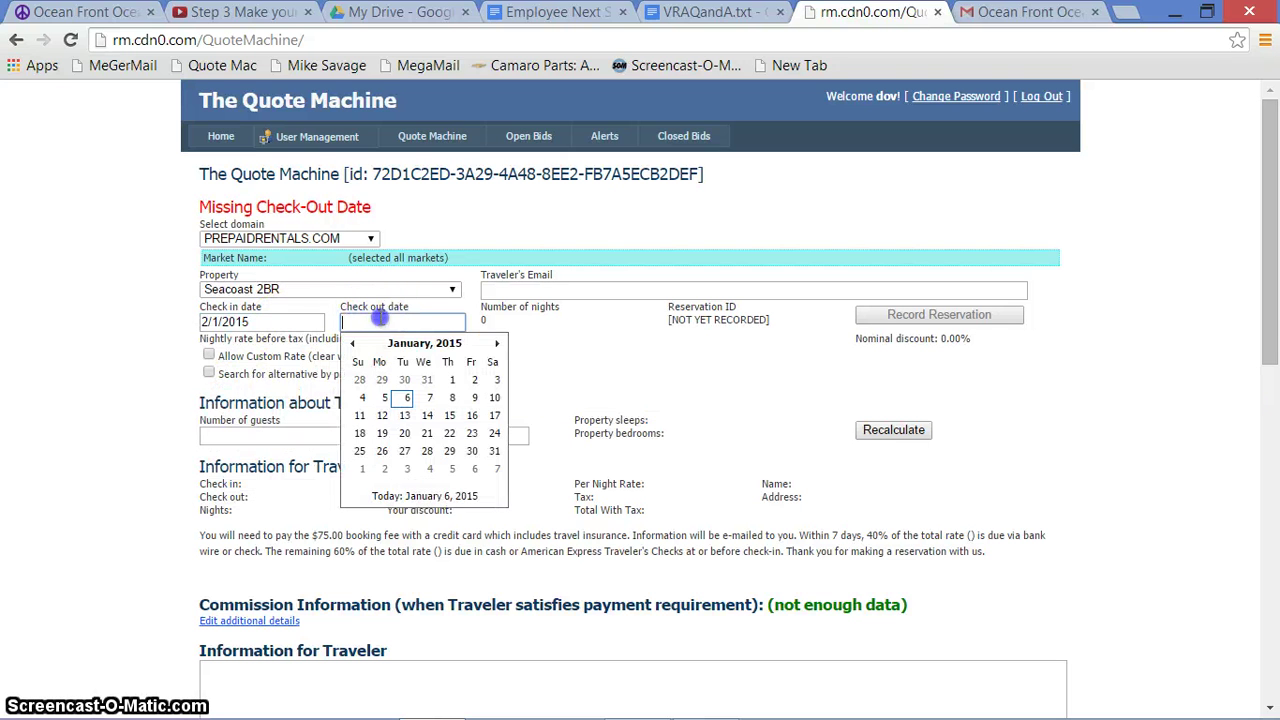
{"action": "left_click", "coordinate": [497, 344]}
{"action": "left_click", "coordinate": [497, 344]}
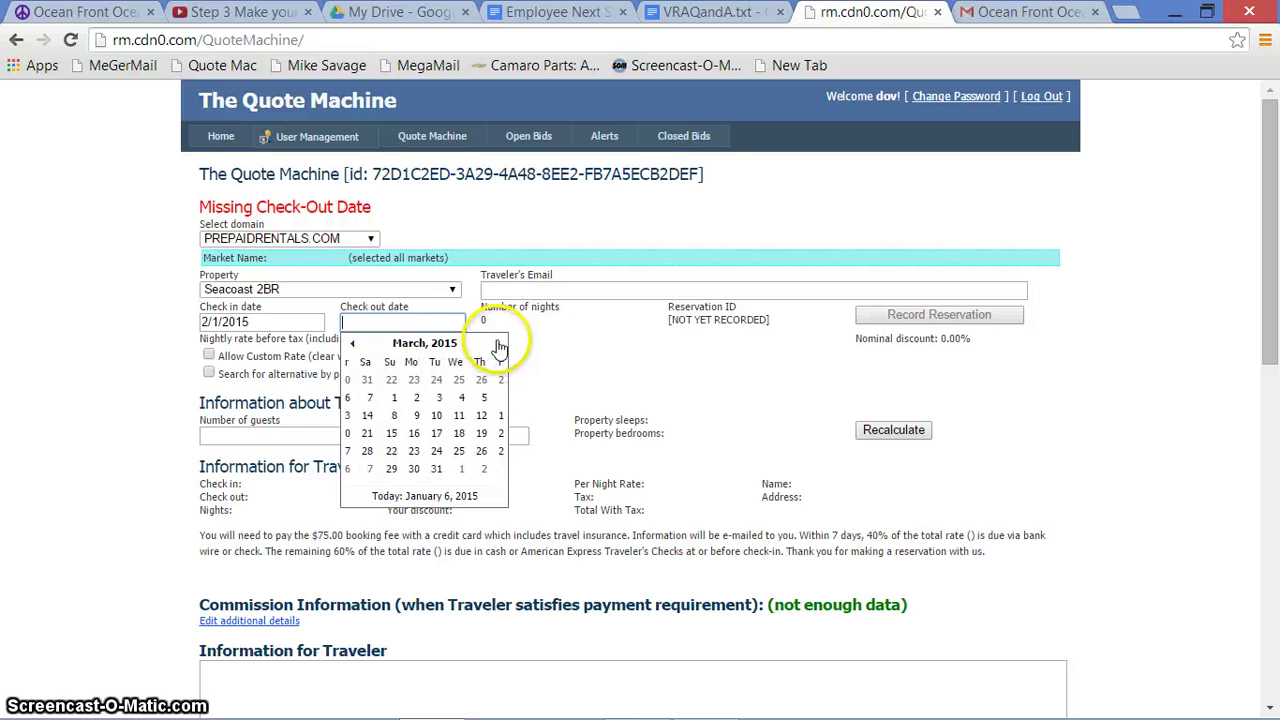
{"action": "left_click", "coordinate": [497, 401]}
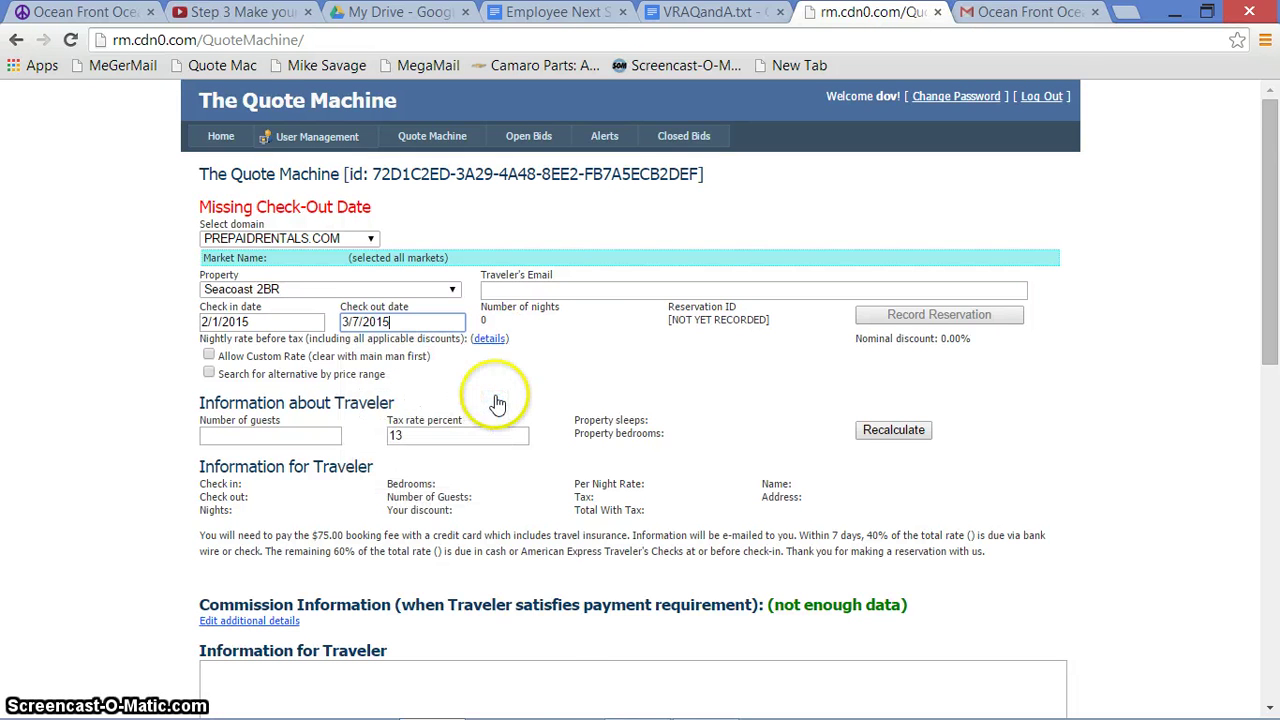
Copy the enquirer's email address from the Gmail message
{"action": "left_click", "coordinate": [548, 289]}
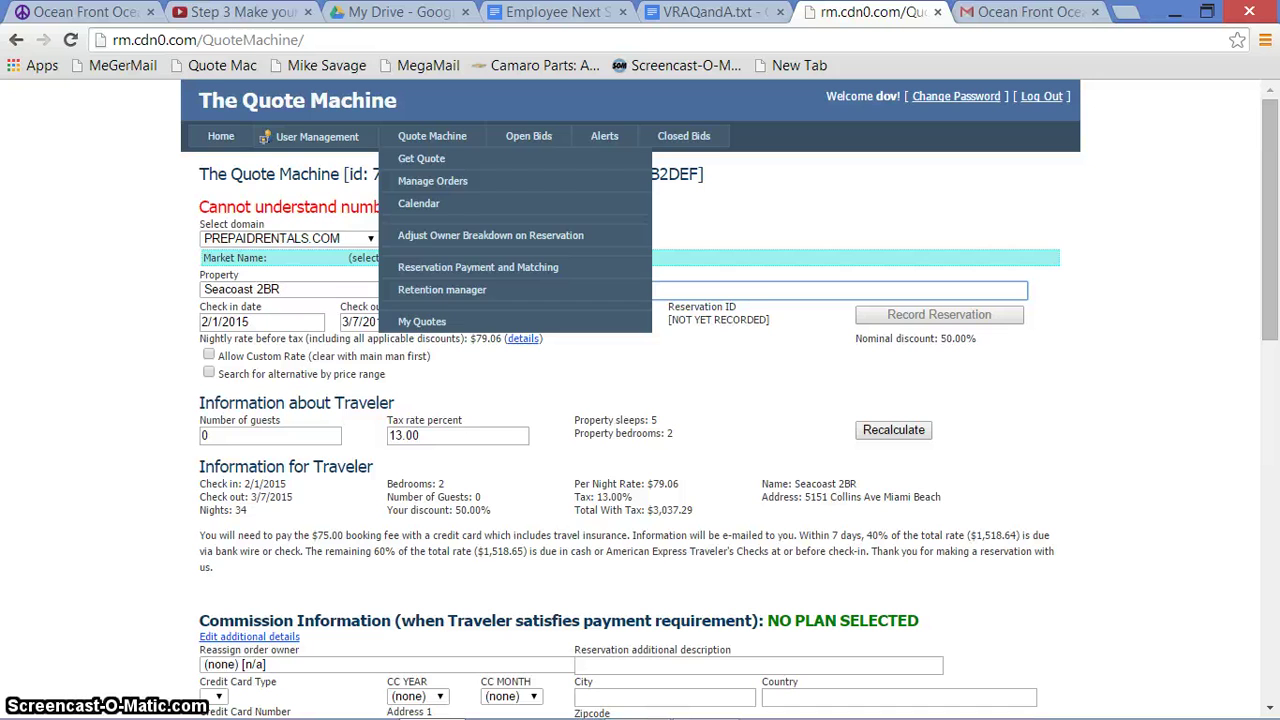
{"action": "left_click", "coordinate": [1025, 12]}
{"action": "left_click_drag", "start_coordinate": [405, 360], "coordinate": [473, 360]}
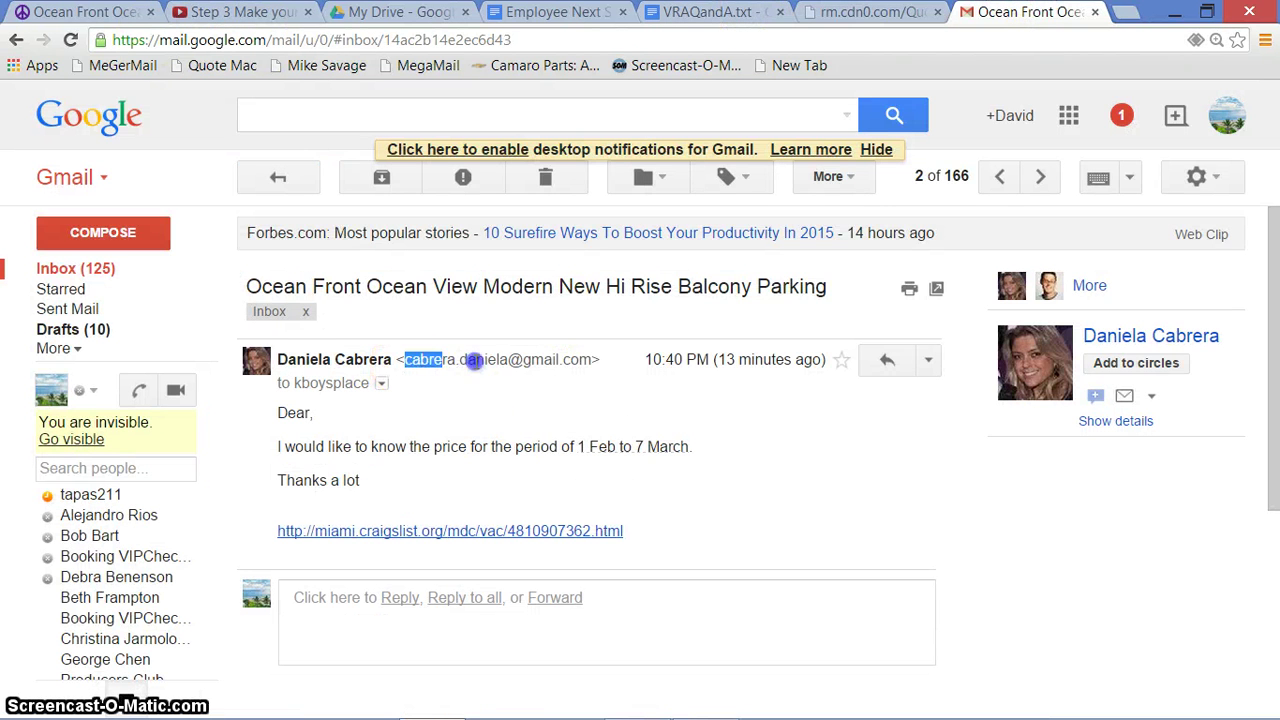
{"action": "right_click", "coordinate": [592, 358]}
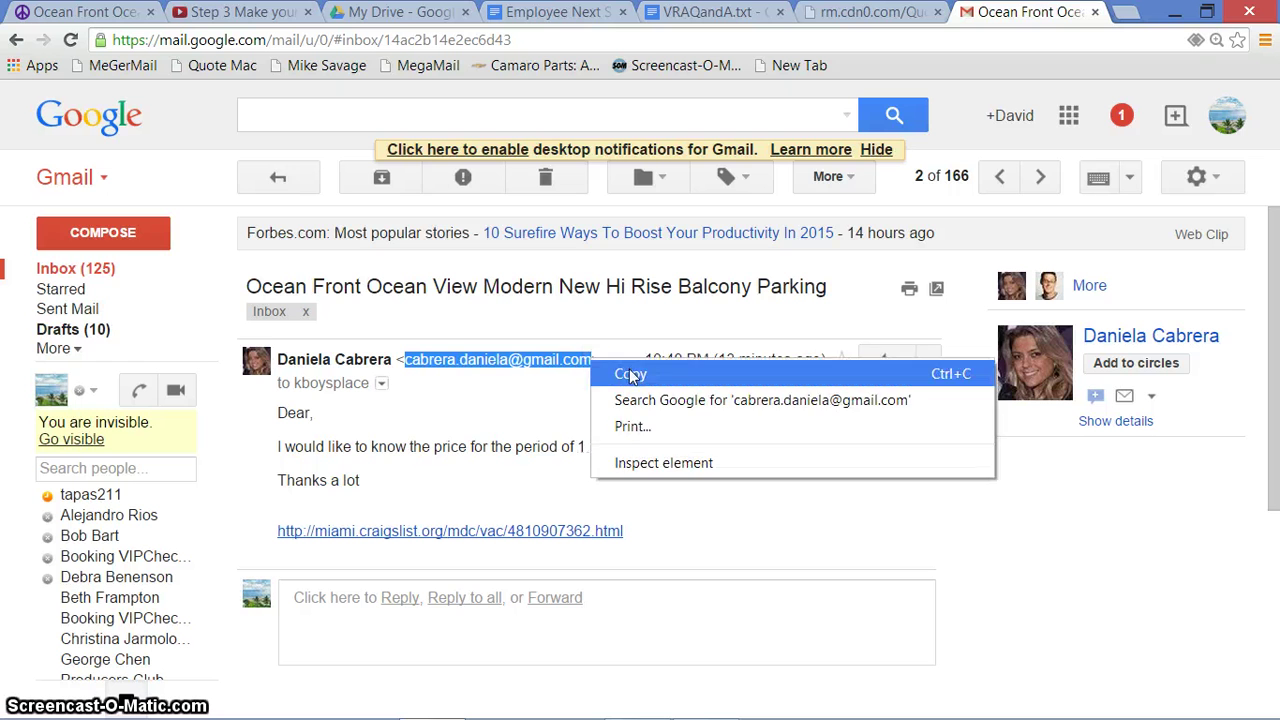
{"action": "left_click", "coordinate": [627, 372]}
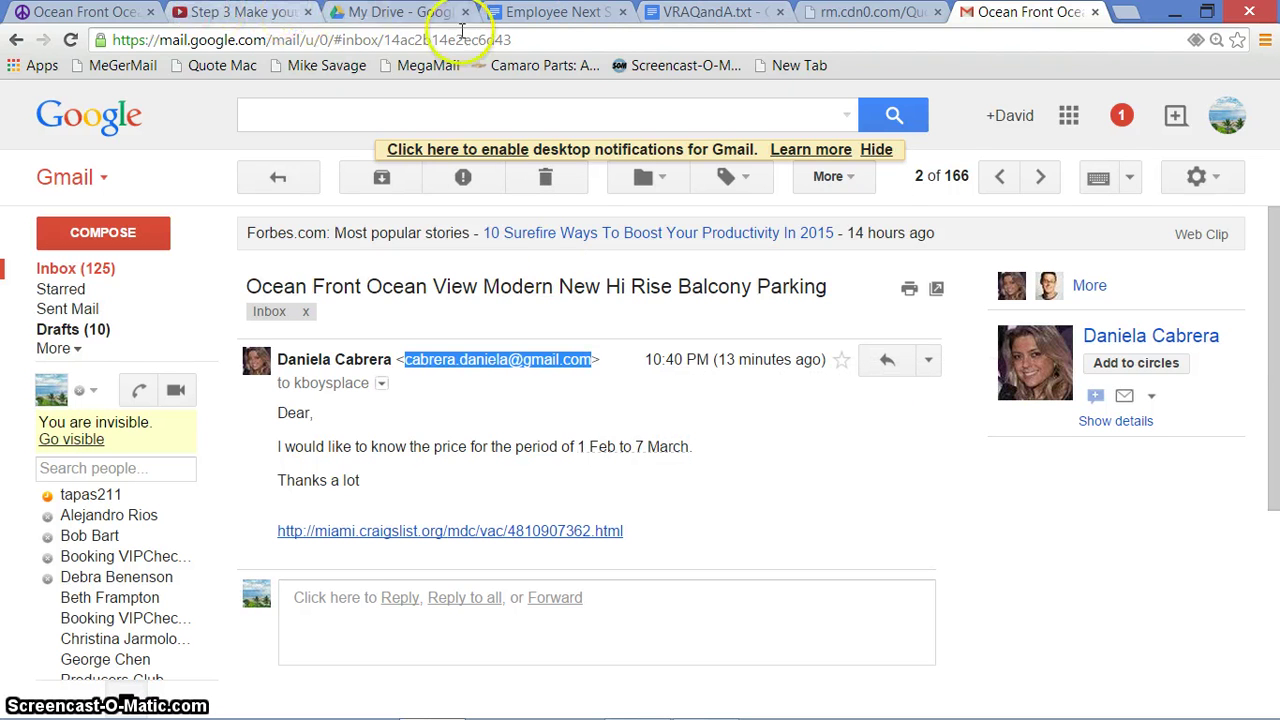
Paste the enquirer's address as Traveler's Email, recalculate, and record the reservation
{"action": "left_click", "coordinate": [840, 13]}
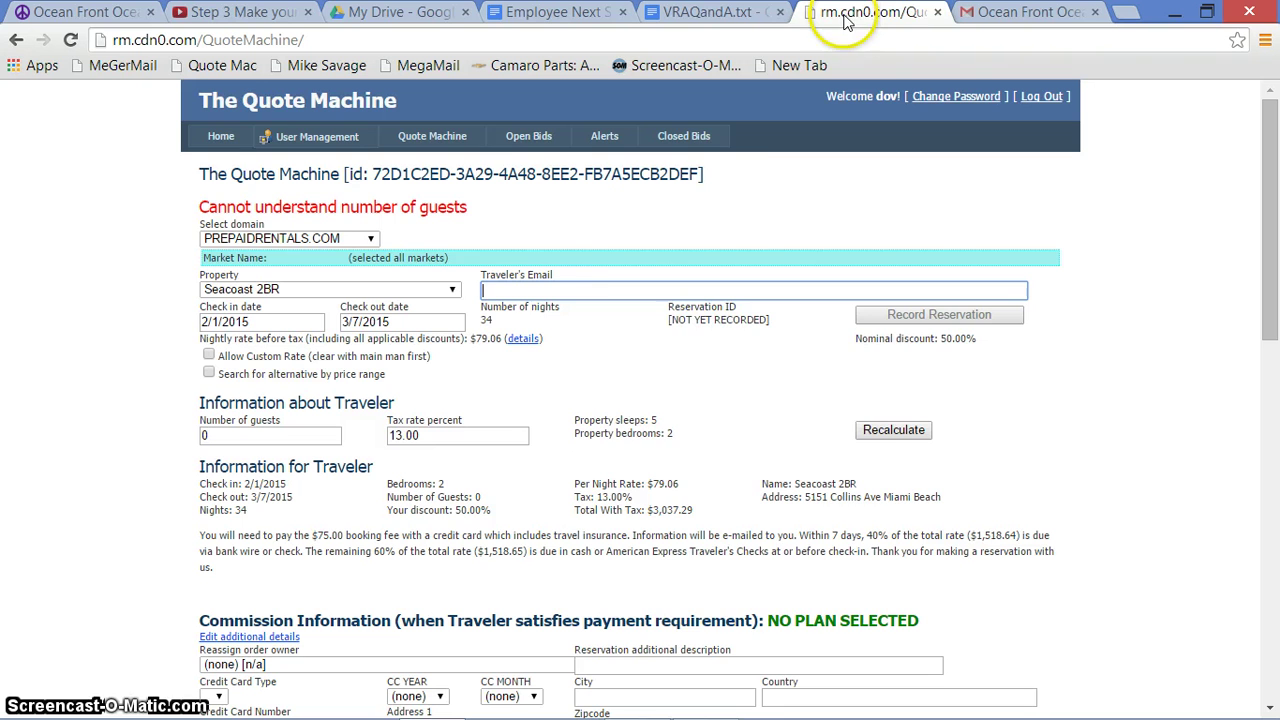
{"action": "right_click", "coordinate": [610, 294]}
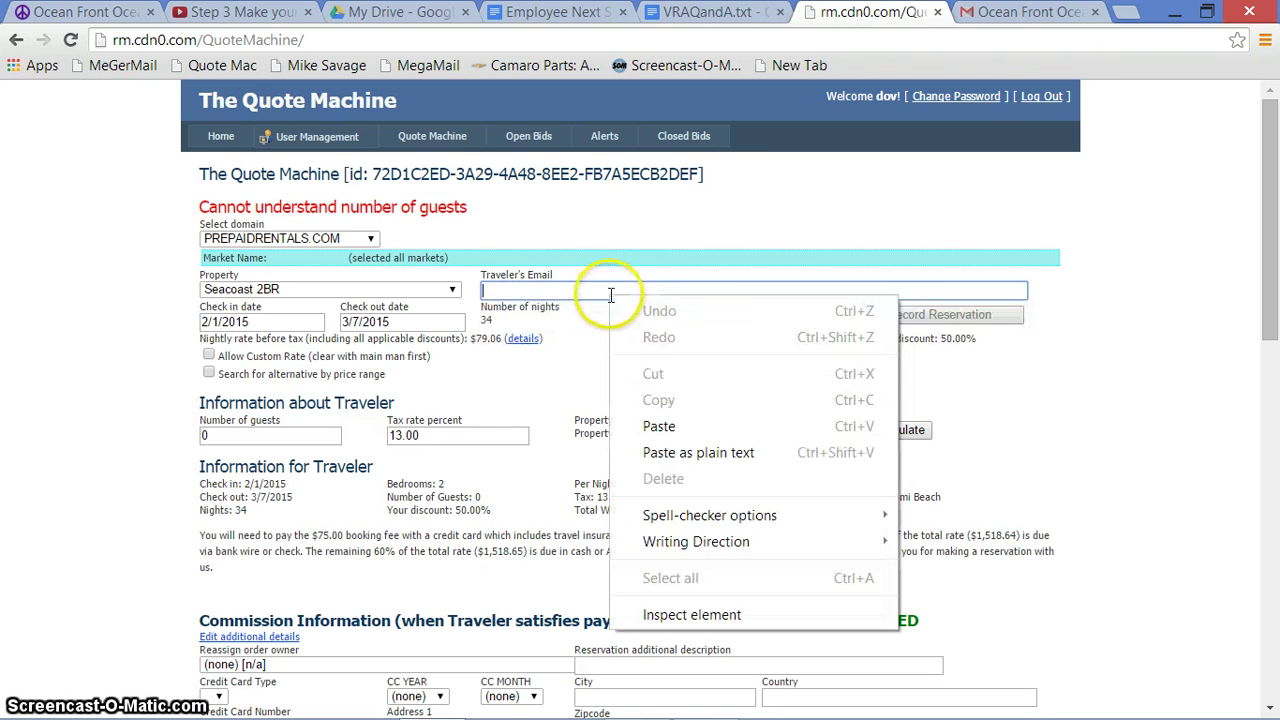
{"action": "left_click", "coordinate": [659, 426]}
{"action": "left_click", "coordinate": [916, 434]}
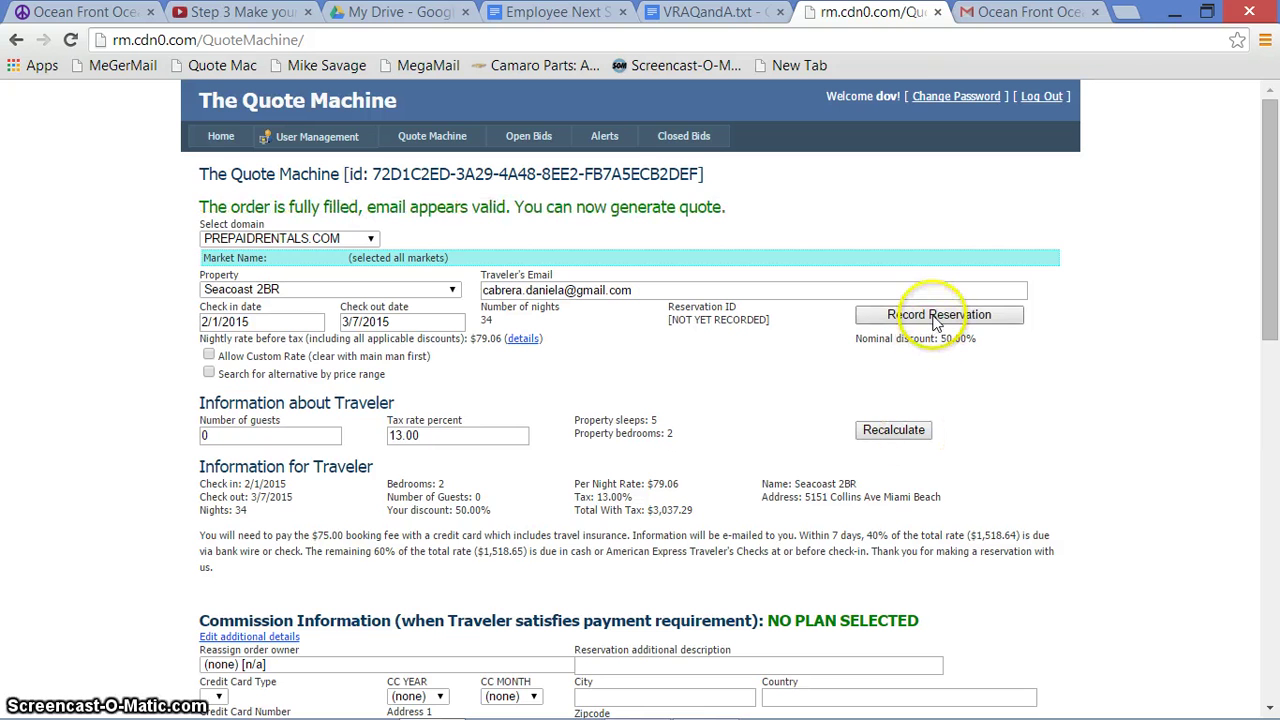
{"action": "left_click", "coordinate": [938, 318]}
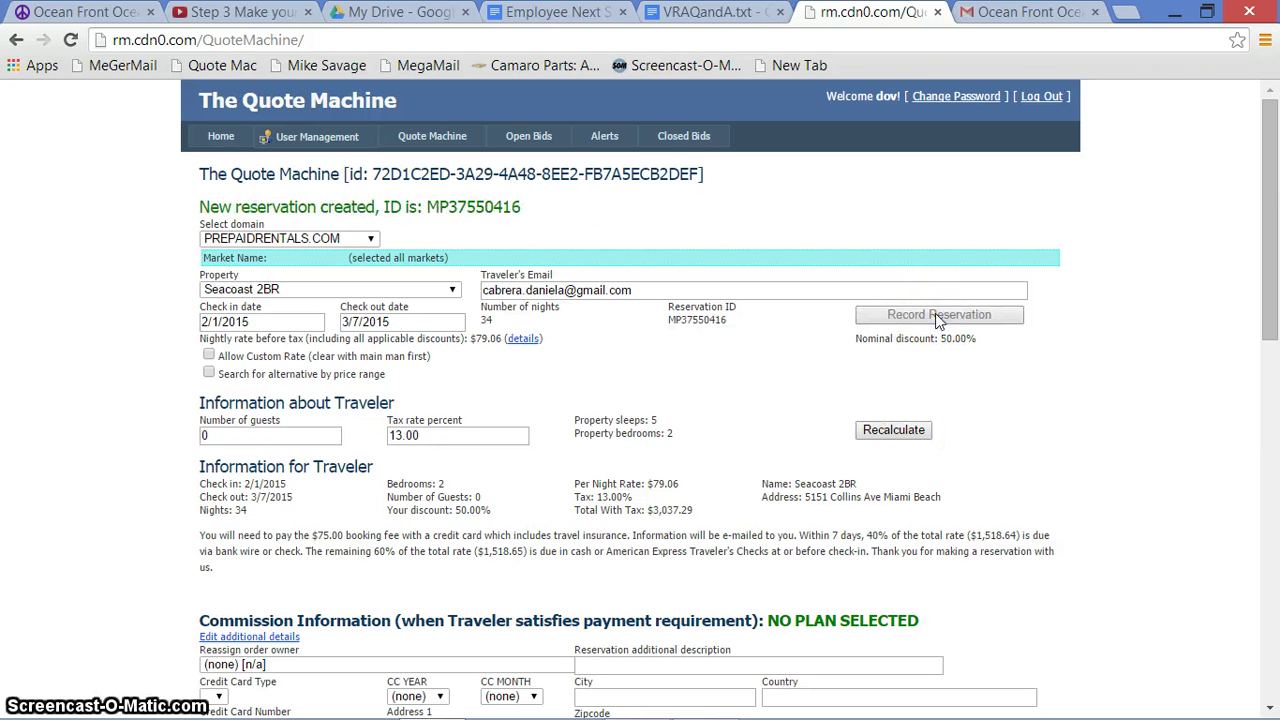
Copy the full Information for Traveler quote text
{"action": "left_click_drag", "start_coordinate": [1268, 228], "coordinate": [1272, 440]}
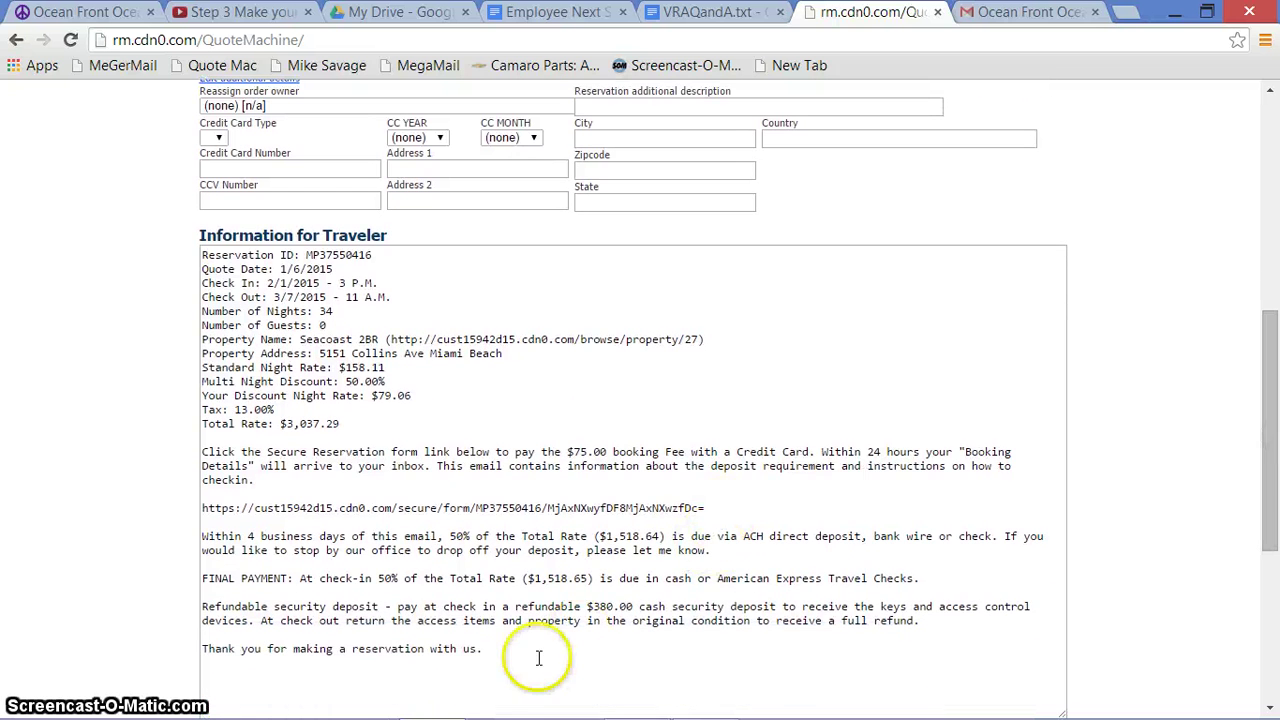
{"action": "left_click_drag", "start_coordinate": [505, 655], "coordinate": [174, 229]}
{"action": "right_click", "coordinate": [298, 296]}
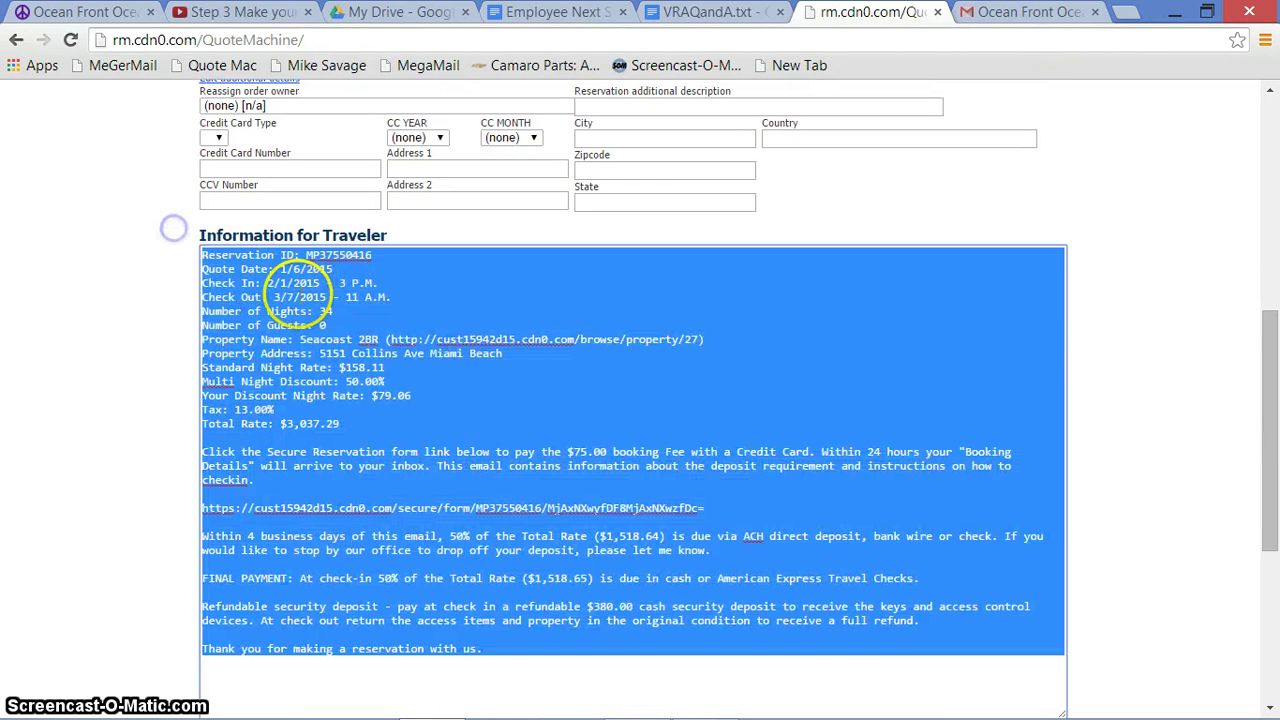
{"action": "left_click", "coordinate": [360, 400]}
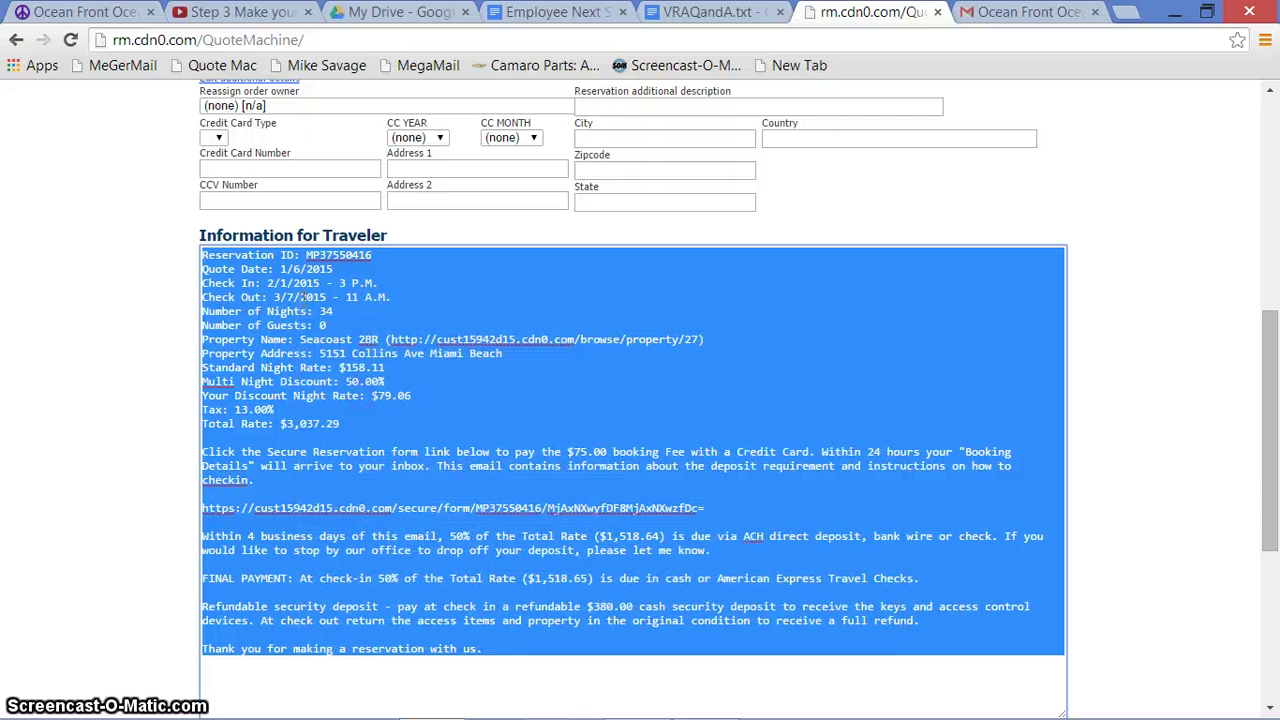
Reply to the Ocean Front enquiry and paste in the Seacoast 2BR quote with its $3,037.29 total
{"action": "left_click", "coordinate": [1025, 22]}
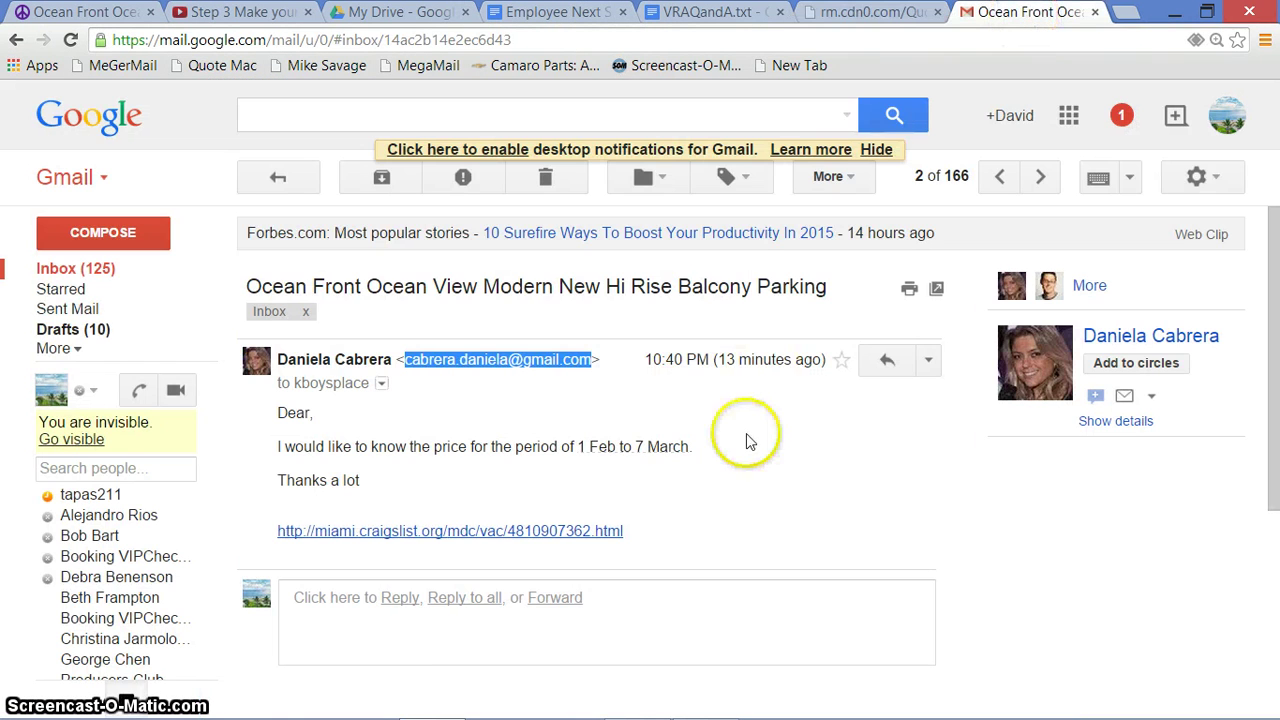
{"action": "left_click", "coordinate": [403, 608]}
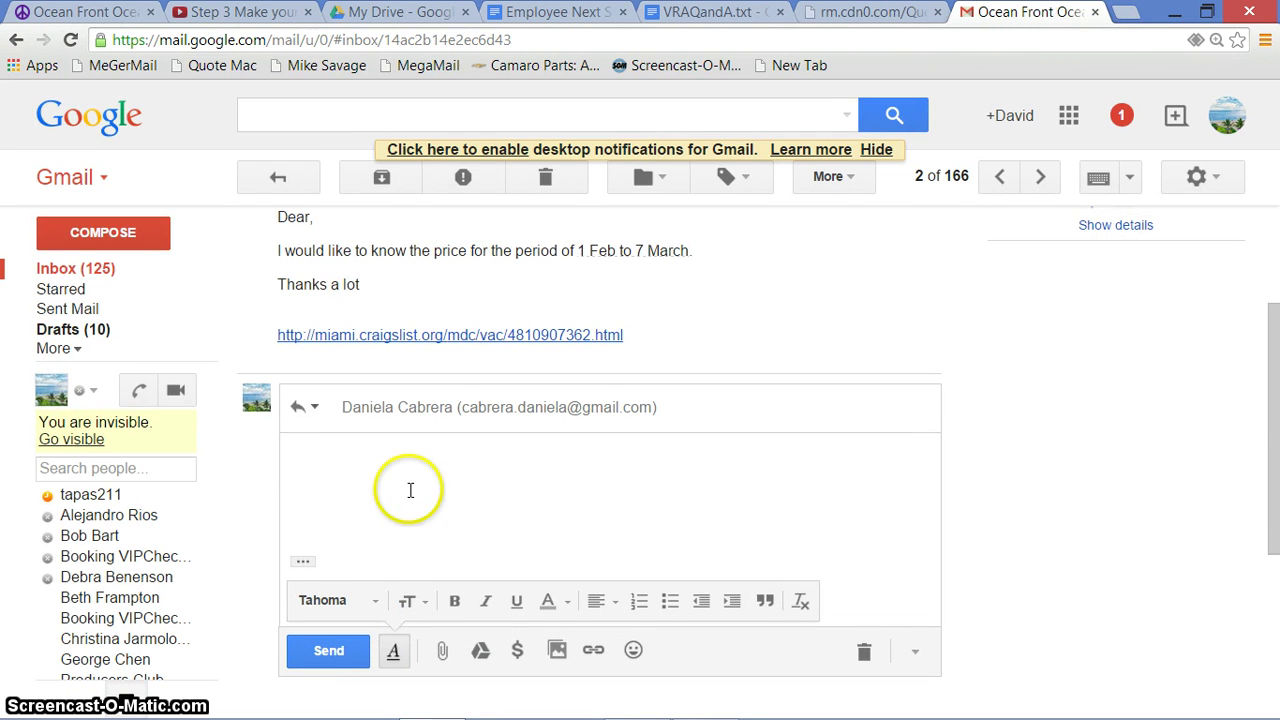
{"action": "key", "text": "ctrl+v"}
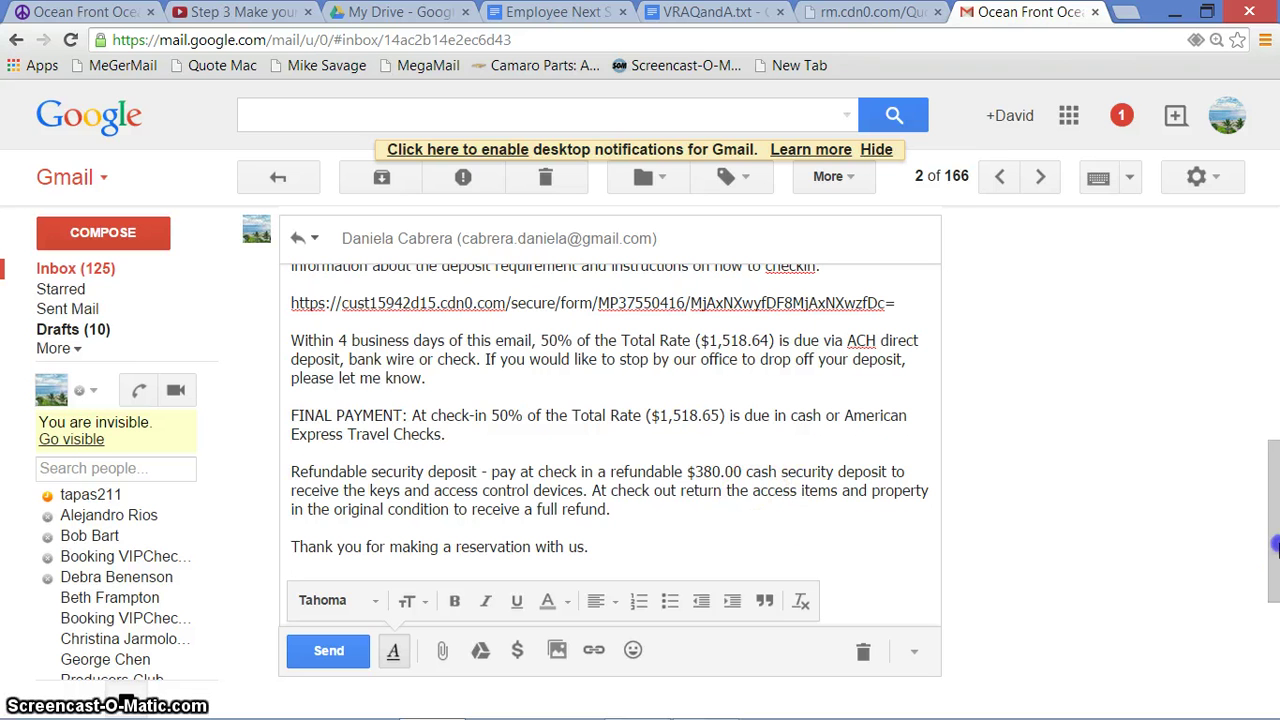
{"action": "left_click_drag", "start_coordinate": [1275, 520], "coordinate": [1275, 368]}
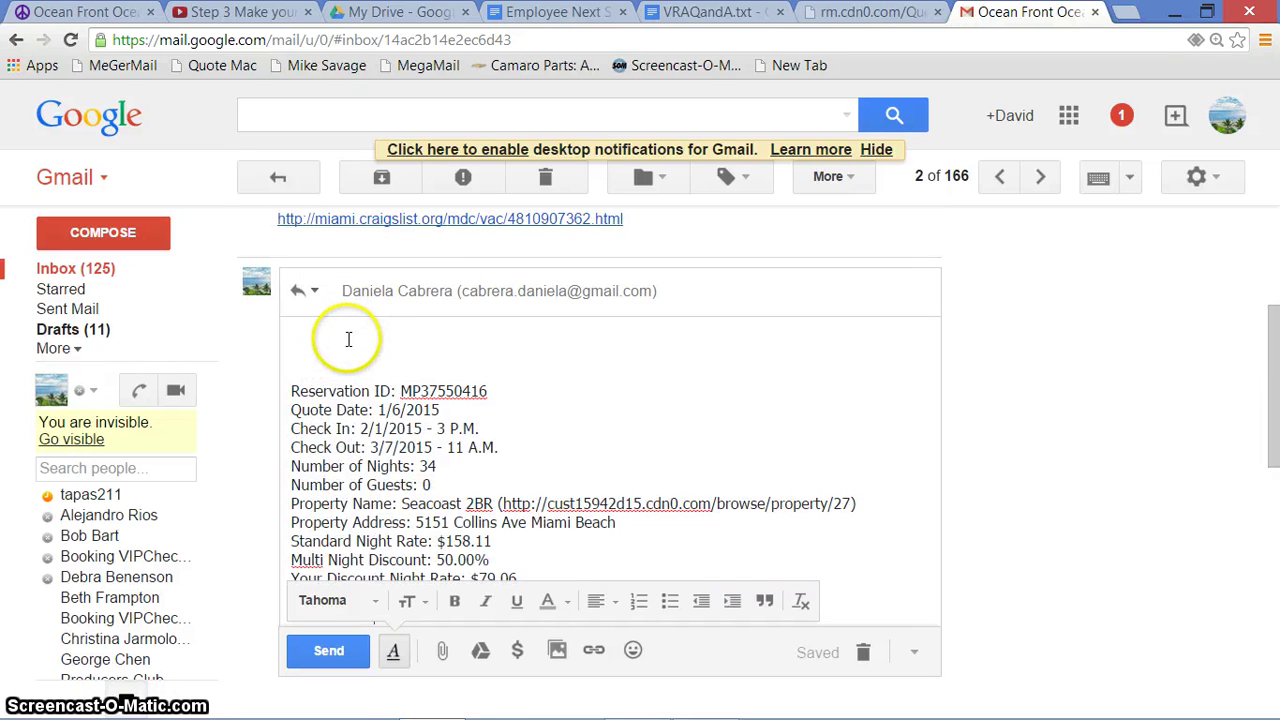
Copy the quoted greeting paragraph from VRAQandA.txt and go back to the Gmail reply
{"action": "left_click", "coordinate": [707, 12]}
{"action": "left_click_drag", "start_coordinate": [1268, 224], "coordinate": [1273, 198]}
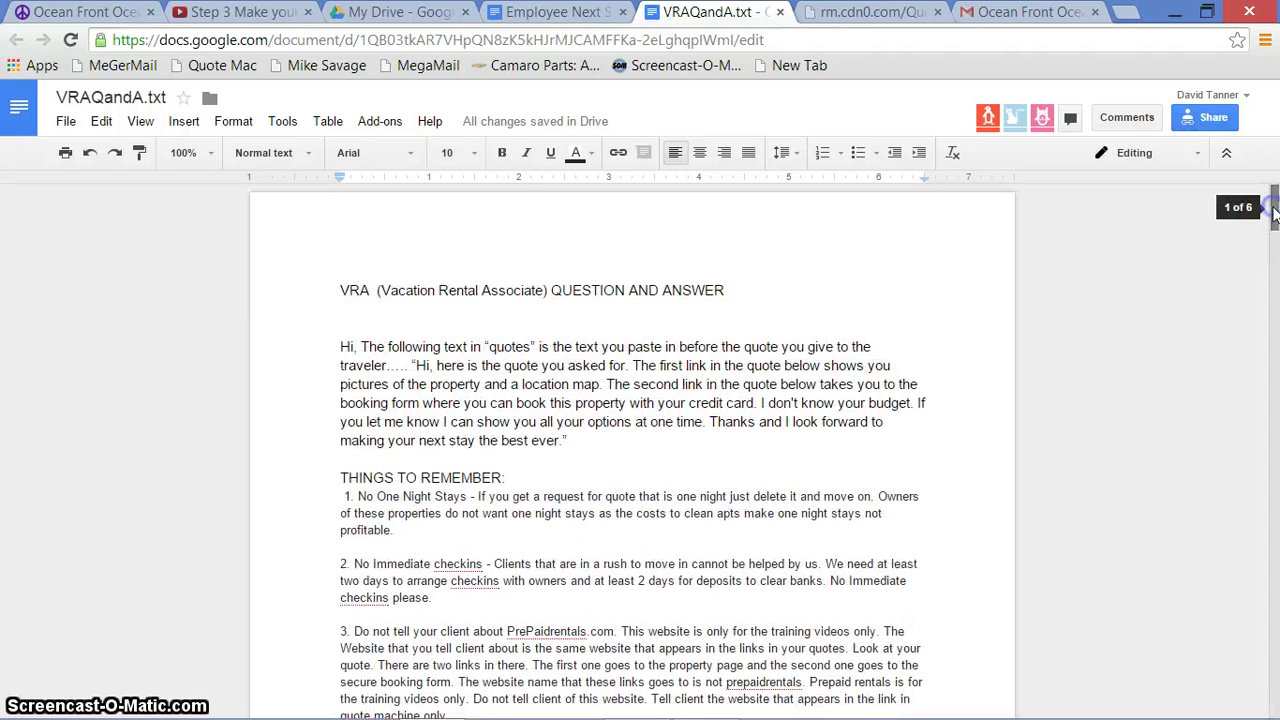
{"action": "left_click", "coordinate": [340, 347]}
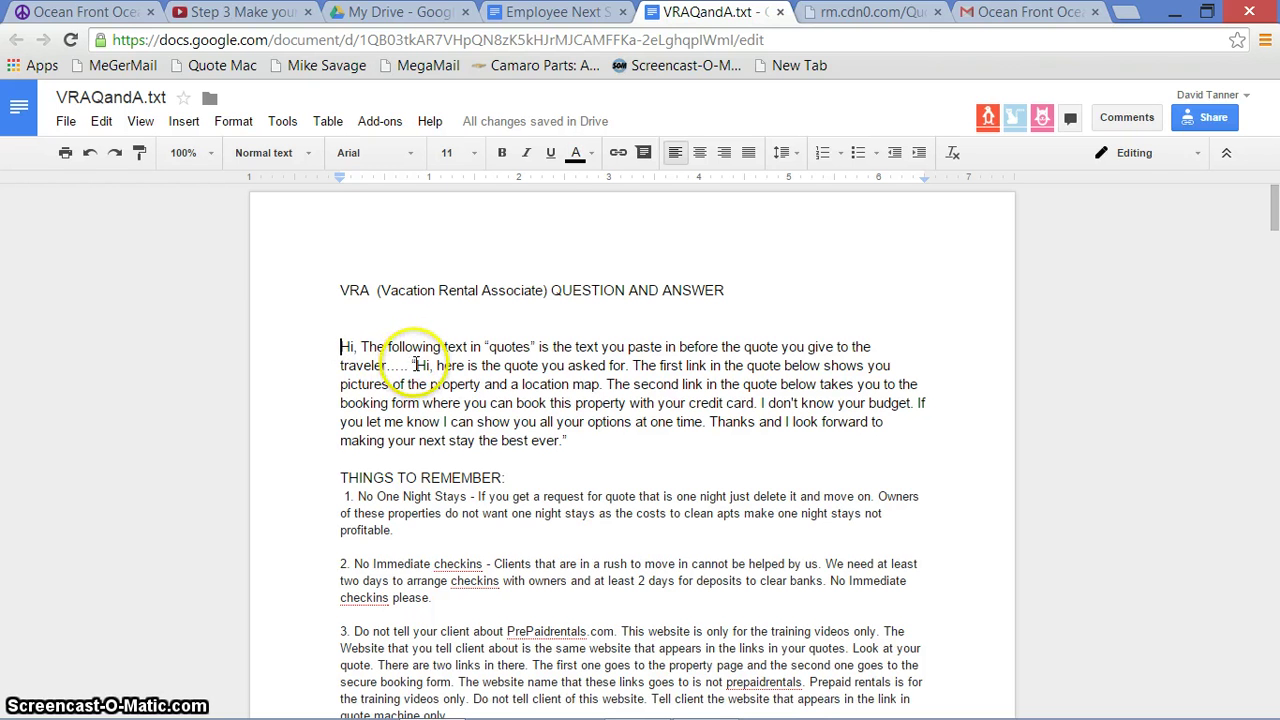
{"action": "left_click_drag", "start_coordinate": [412, 365], "coordinate": [553, 441]}
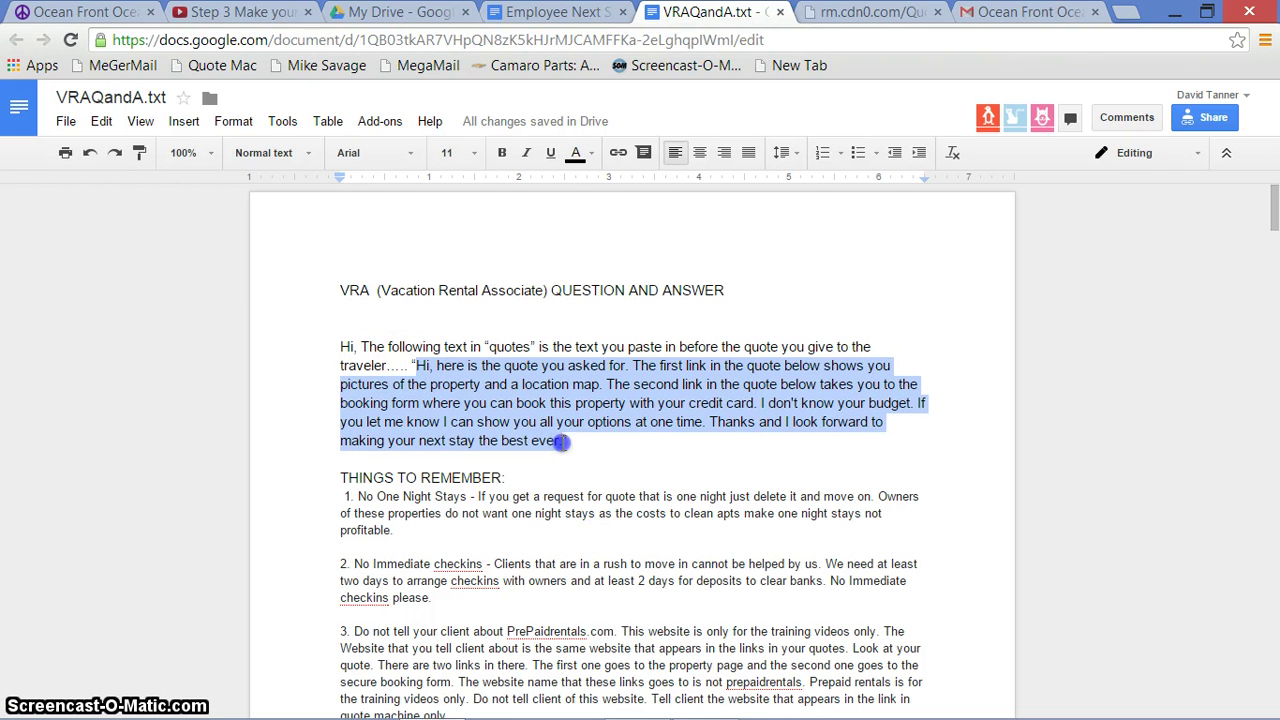
{"action": "right_click", "coordinate": [538, 403]}
{"action": "left_click", "coordinate": [572, 423]}
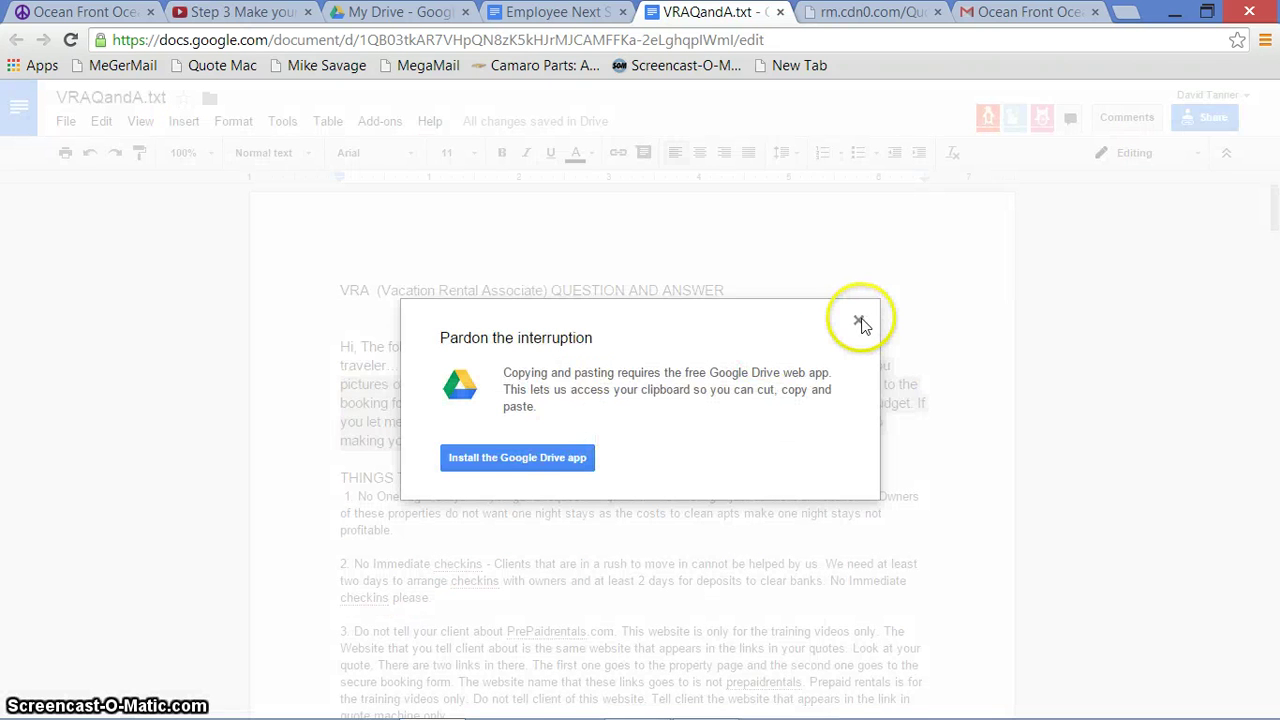
{"action": "left_click", "coordinate": [858, 320]}
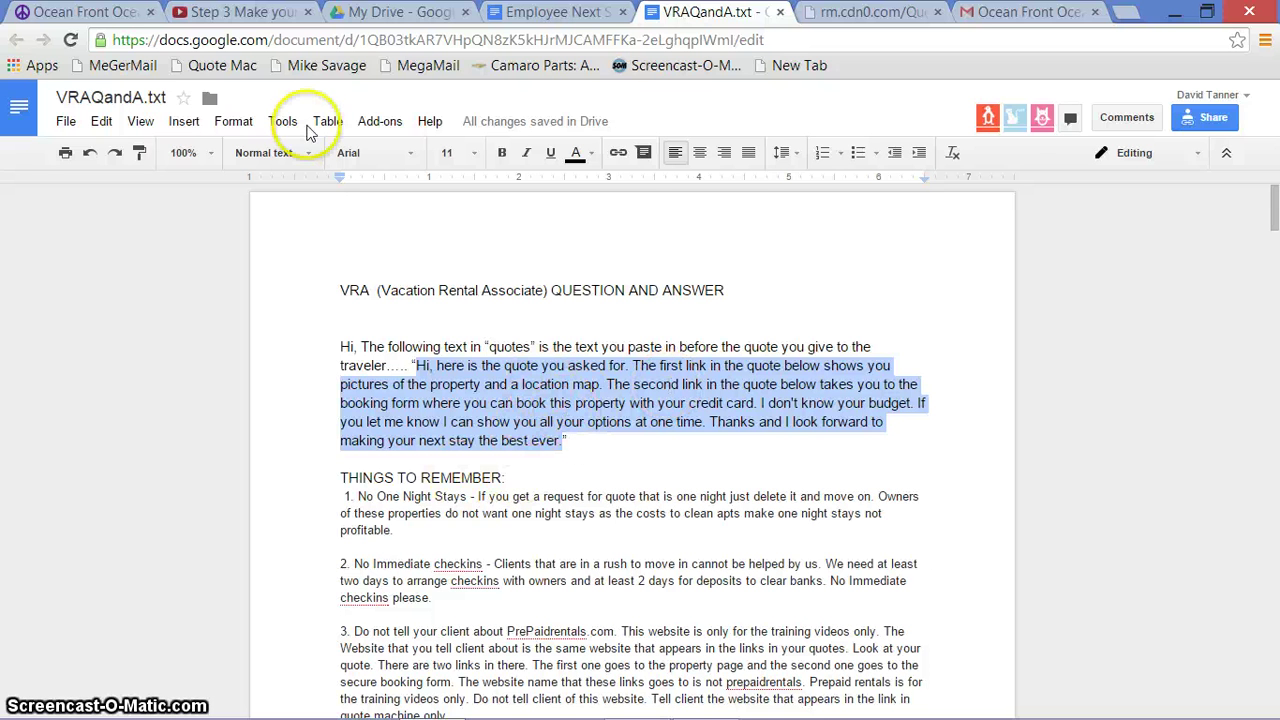
{"action": "left_click", "coordinate": [1017, 12]}
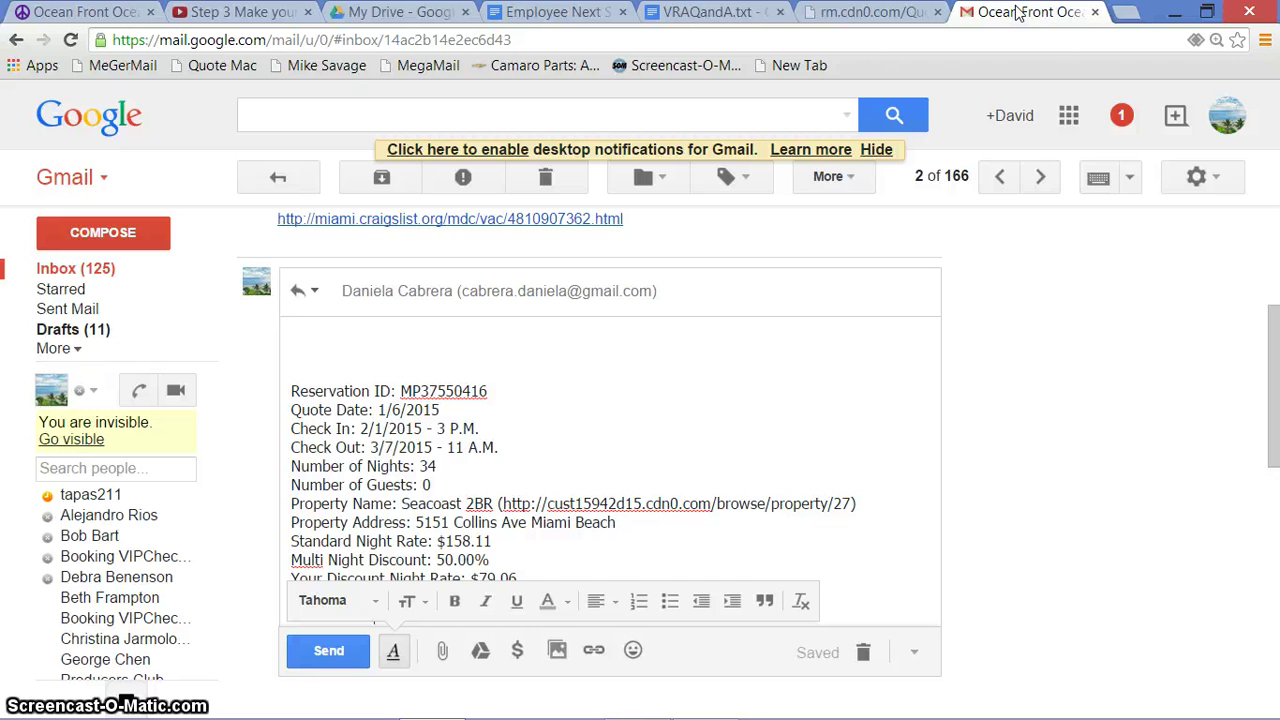
Paste the greeting at the top of the reply and sign off with 'Warm Regards' and the sender's name
{"action": "key", "text": "ctrl+v"}
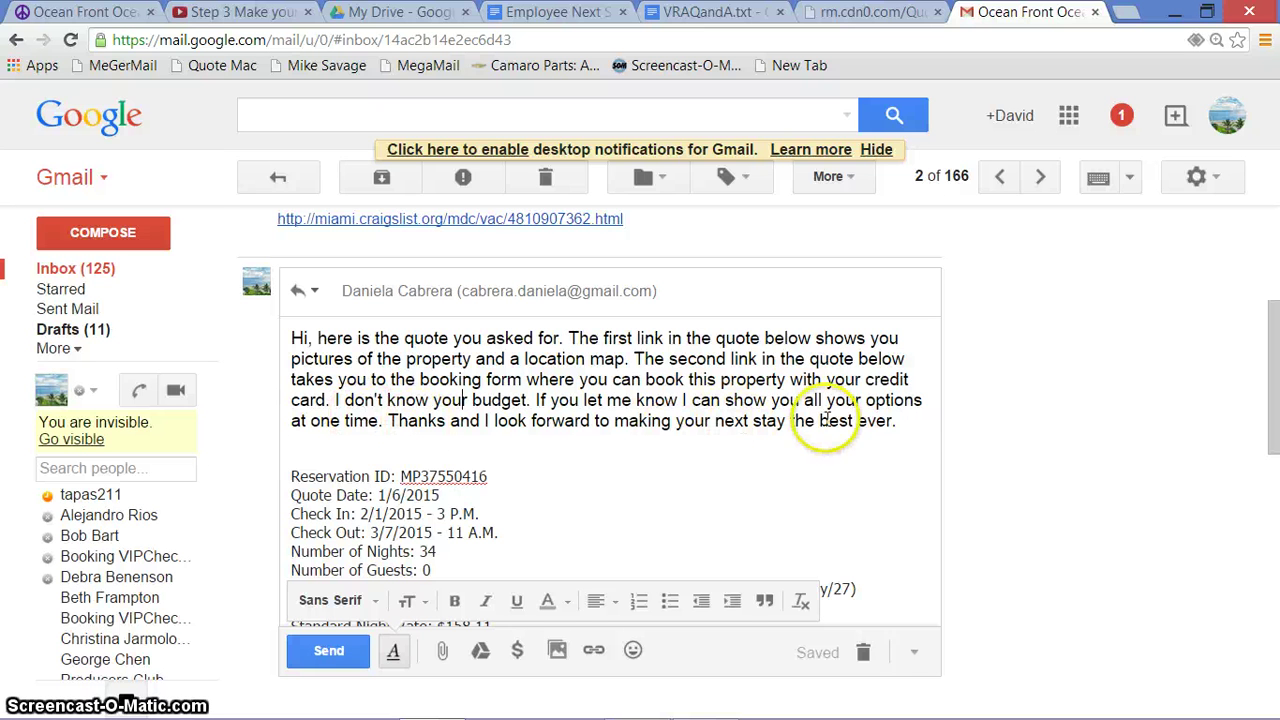
{"action": "left_click", "coordinate": [913, 420]}
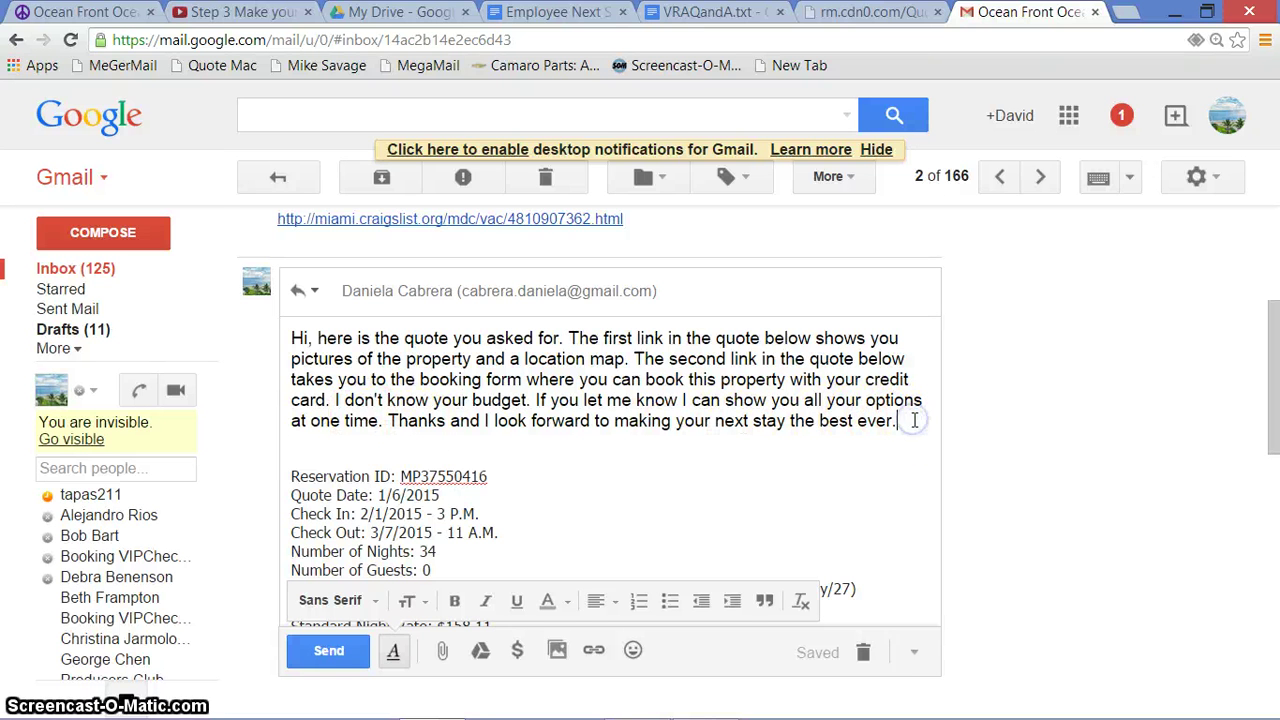
{"action": "key", "text": "Return"}
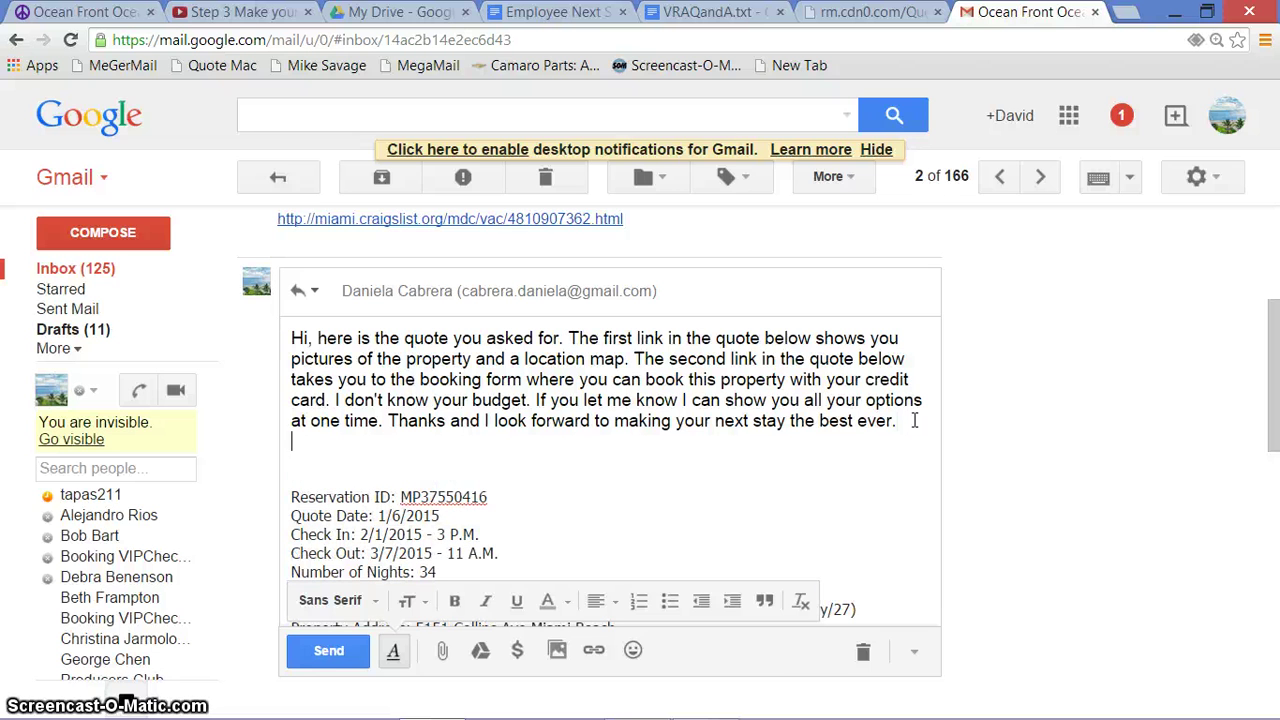
{"action": "type", "text": "War"}
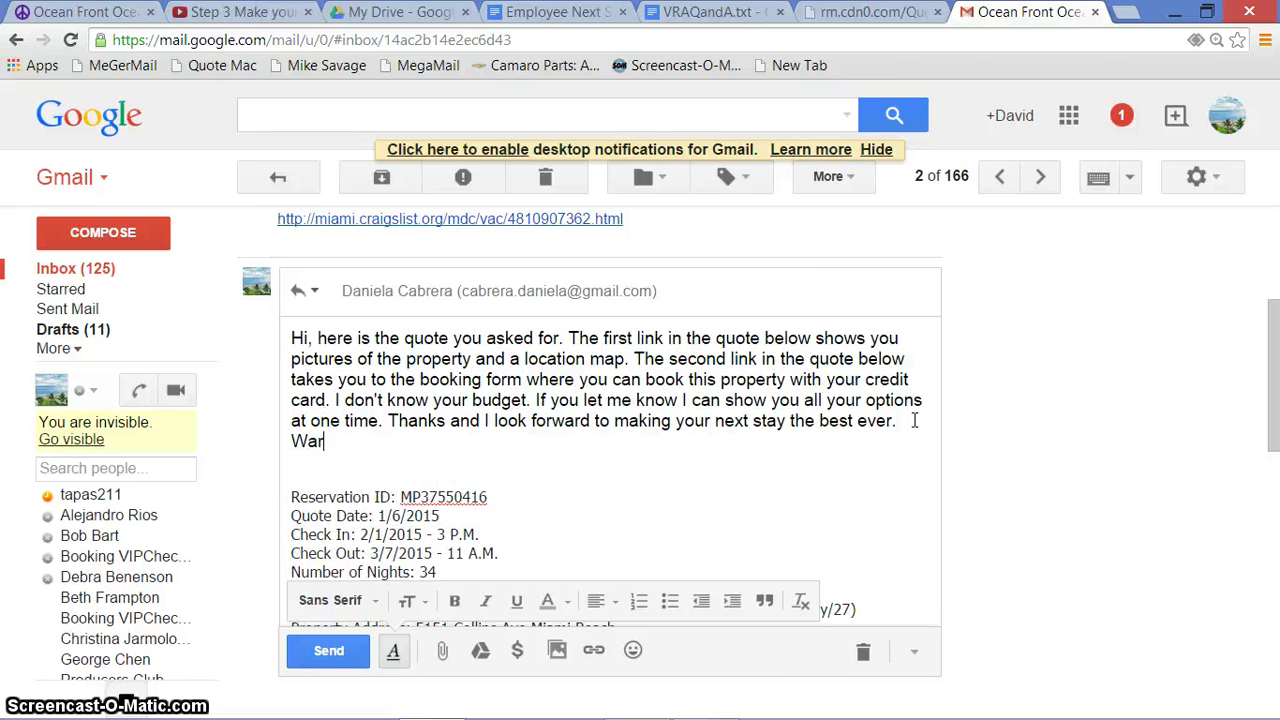
{"action": "type", "text": "m Re"}
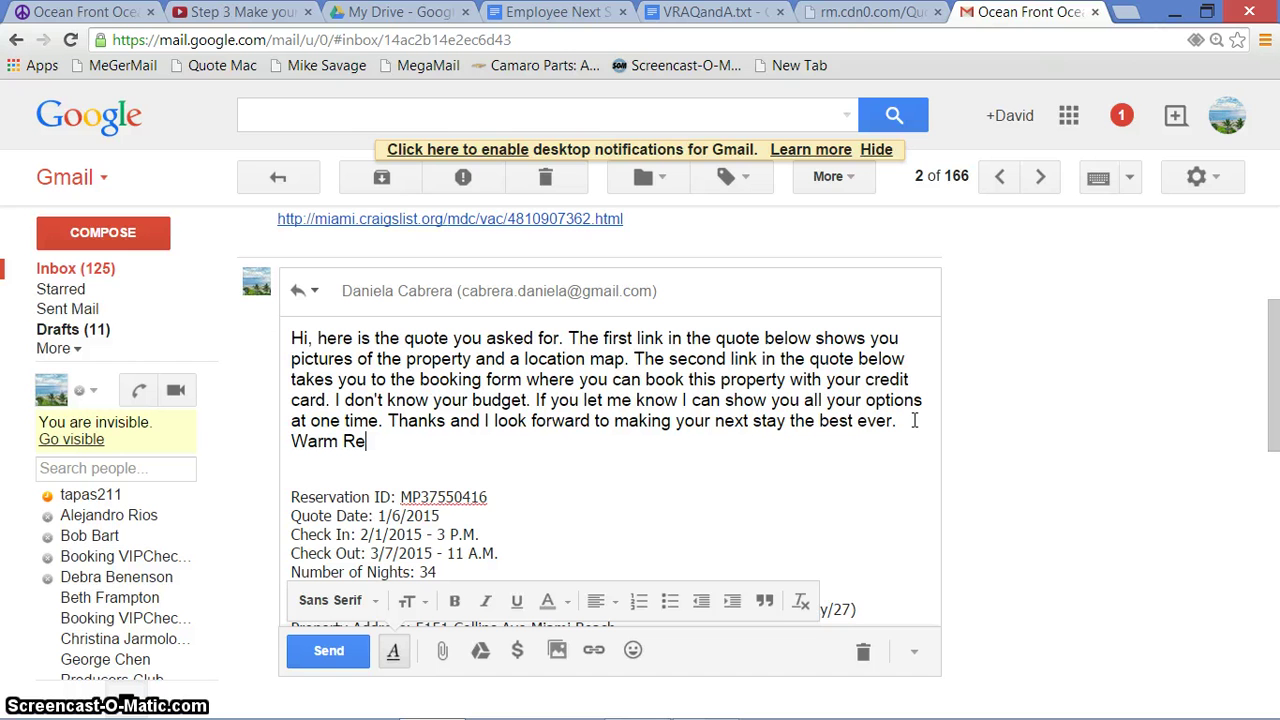
{"action": "type", "text": "gards, Dave"}
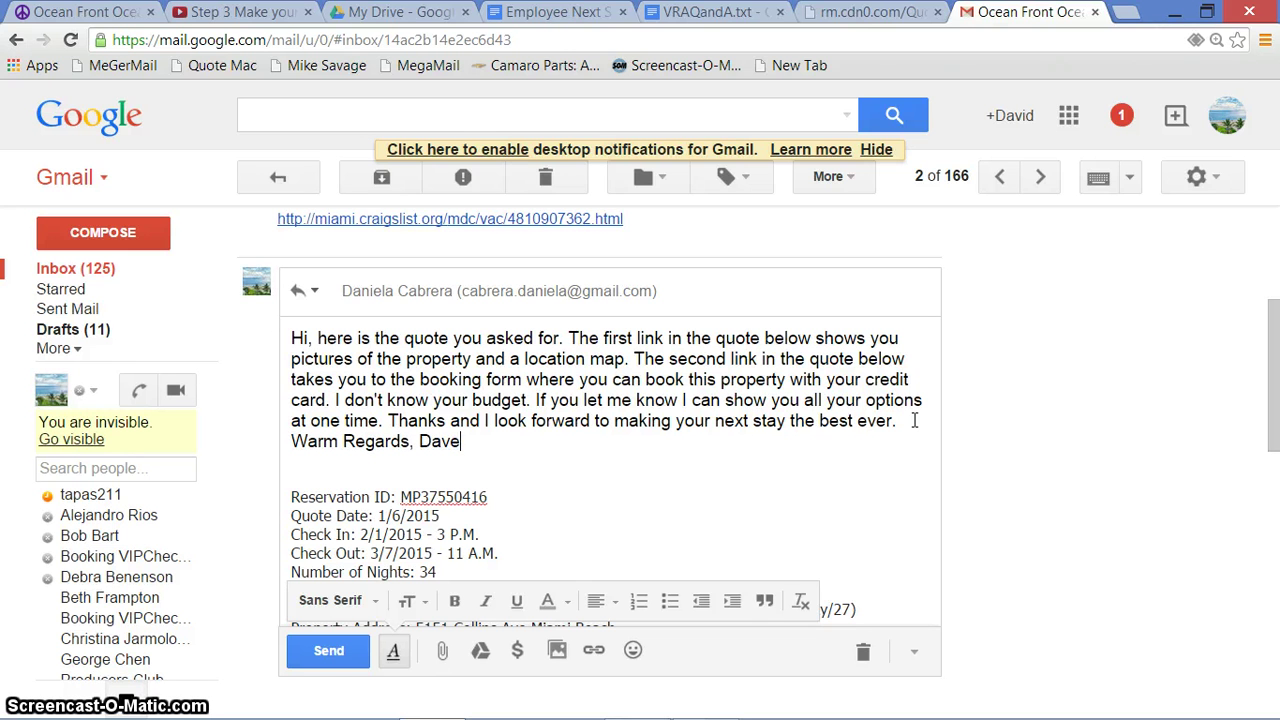
{"action": "left_click", "coordinate": [599, 477]}
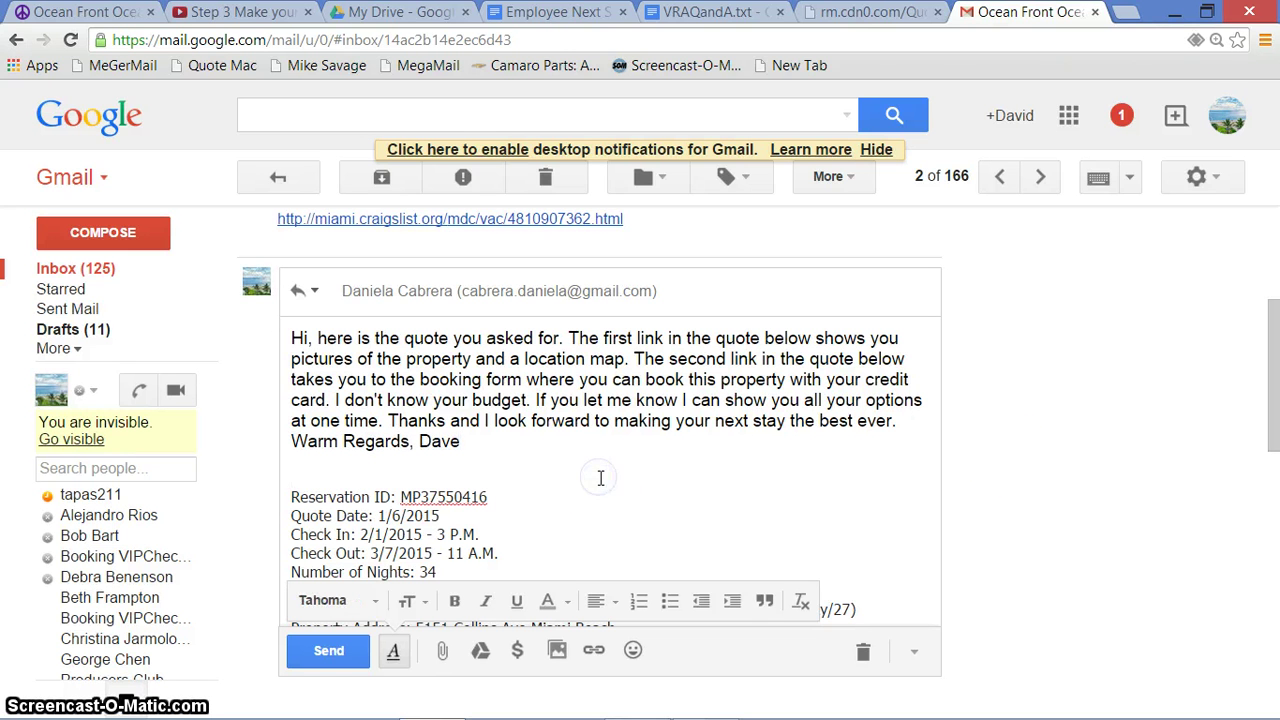
{"action": "key", "text": "Down"}
{"action": "key", "text": "Down"}
{"action": "key", "text": "Down"}
{"action": "key", "text": "Down"}
{"action": "key", "text": "Down"}
{"action": "key", "text": "Down"}
{"action": "key", "text": "Down"}
{"action": "key", "text": "Down"}
{"action": "key", "text": "Down"}
{"action": "key", "text": "Down"}
{"action": "key", "text": "Down"}
{"action": "key", "text": "Down"}
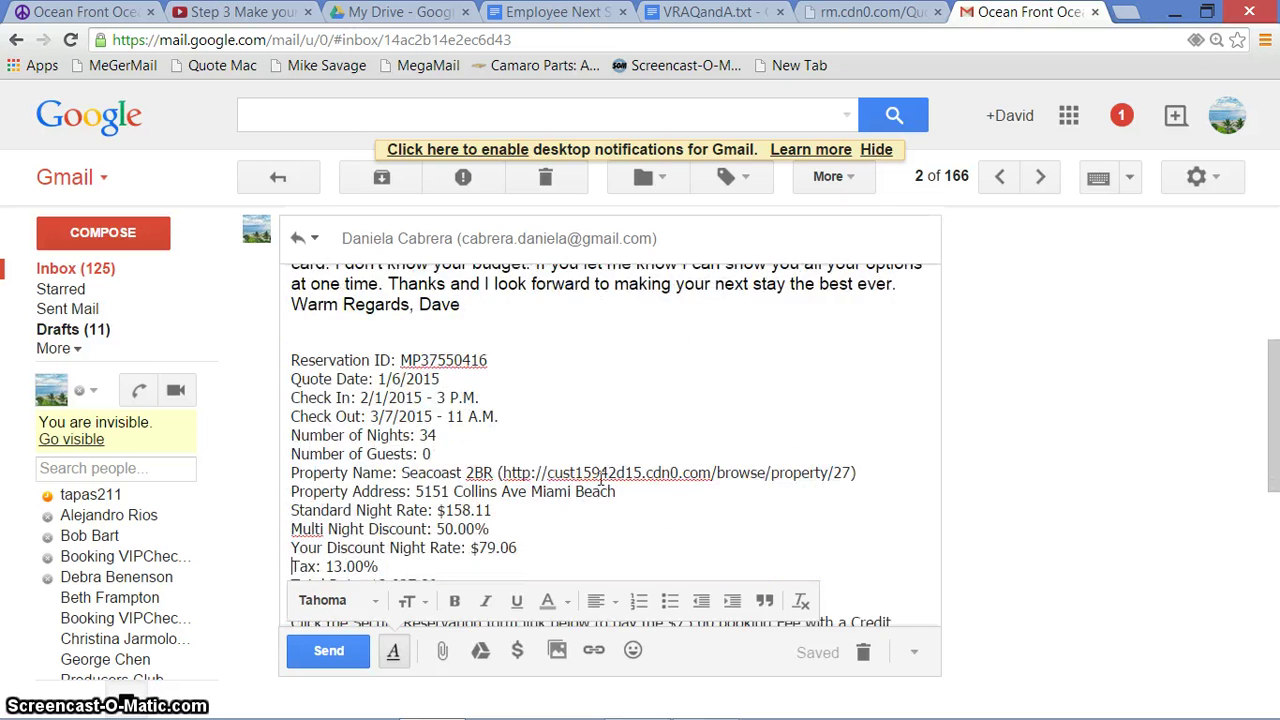
Check the property page and secure booking form links in the Seacoast 2BR quote reply, then send it
{"action": "key", "text": "Down"}
{"action": "key", "text": "Down"}
{"action": "key", "text": "Down"}
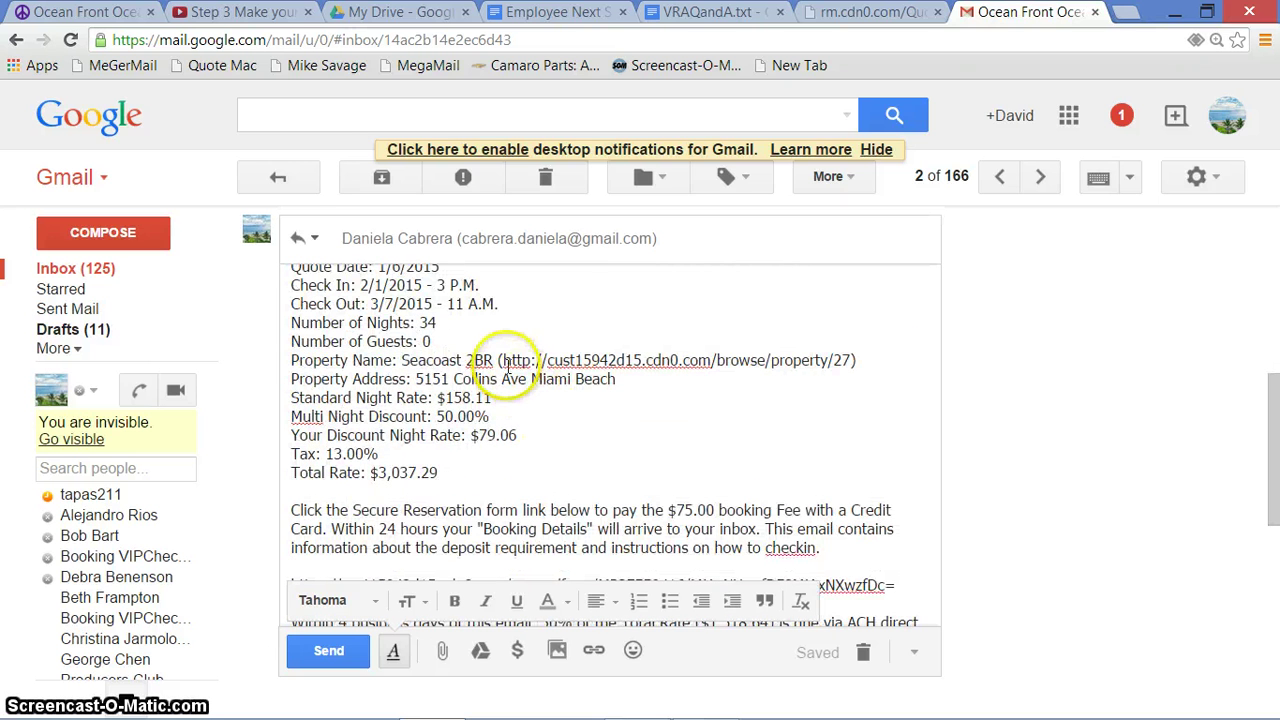
{"action": "left_click_drag", "start_coordinate": [504, 362], "coordinate": [851, 363]}
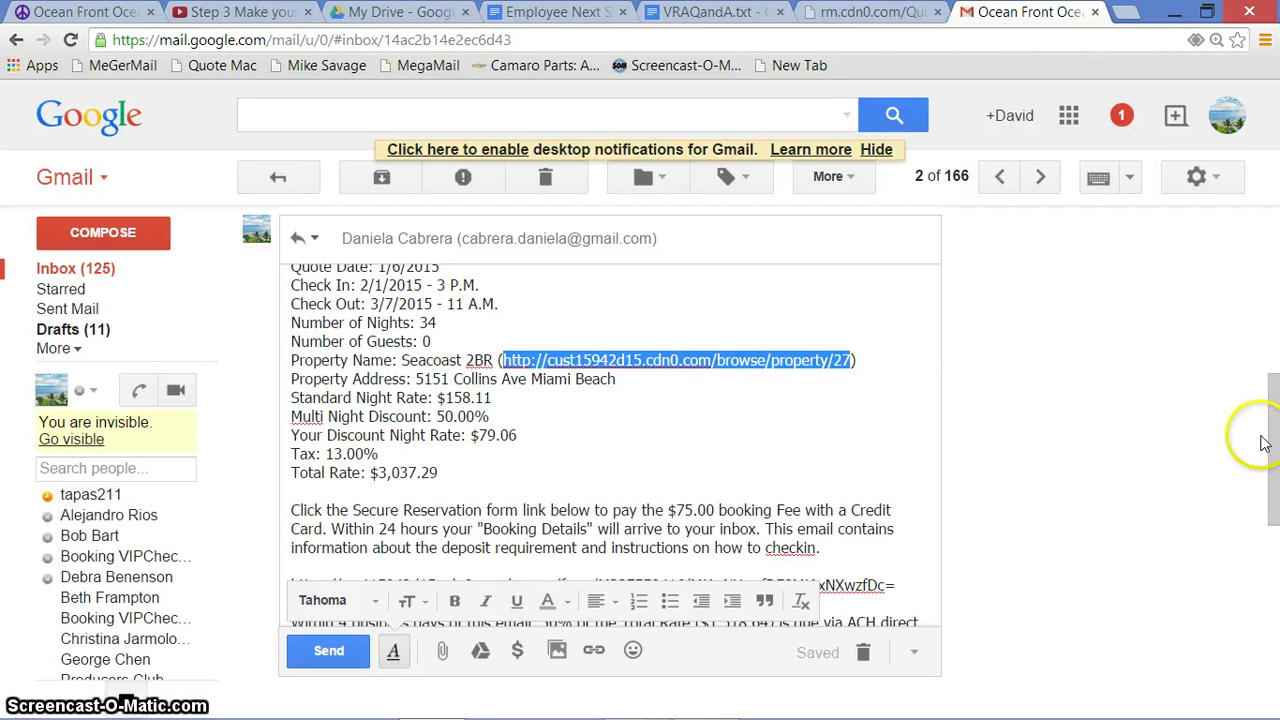
{"action": "left_click_drag", "start_coordinate": [1268, 428], "coordinate": [1275, 552]}
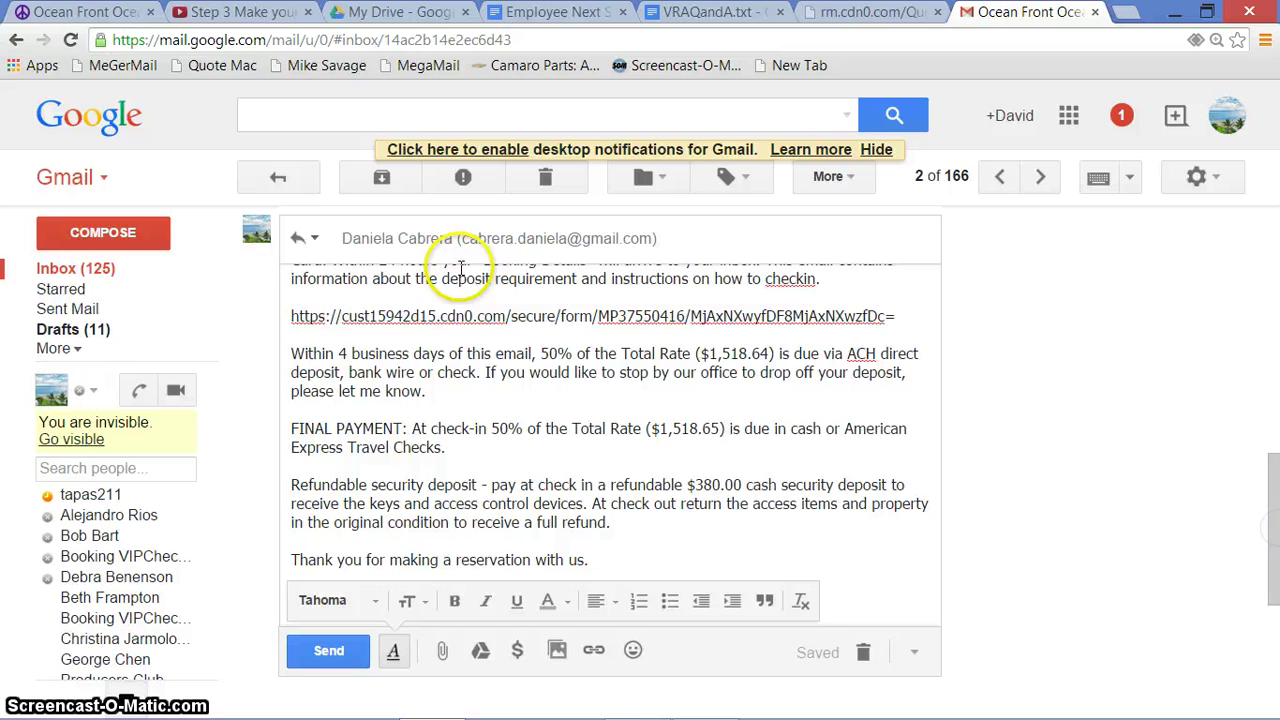
{"action": "triple_click", "coordinate": [562, 322]}
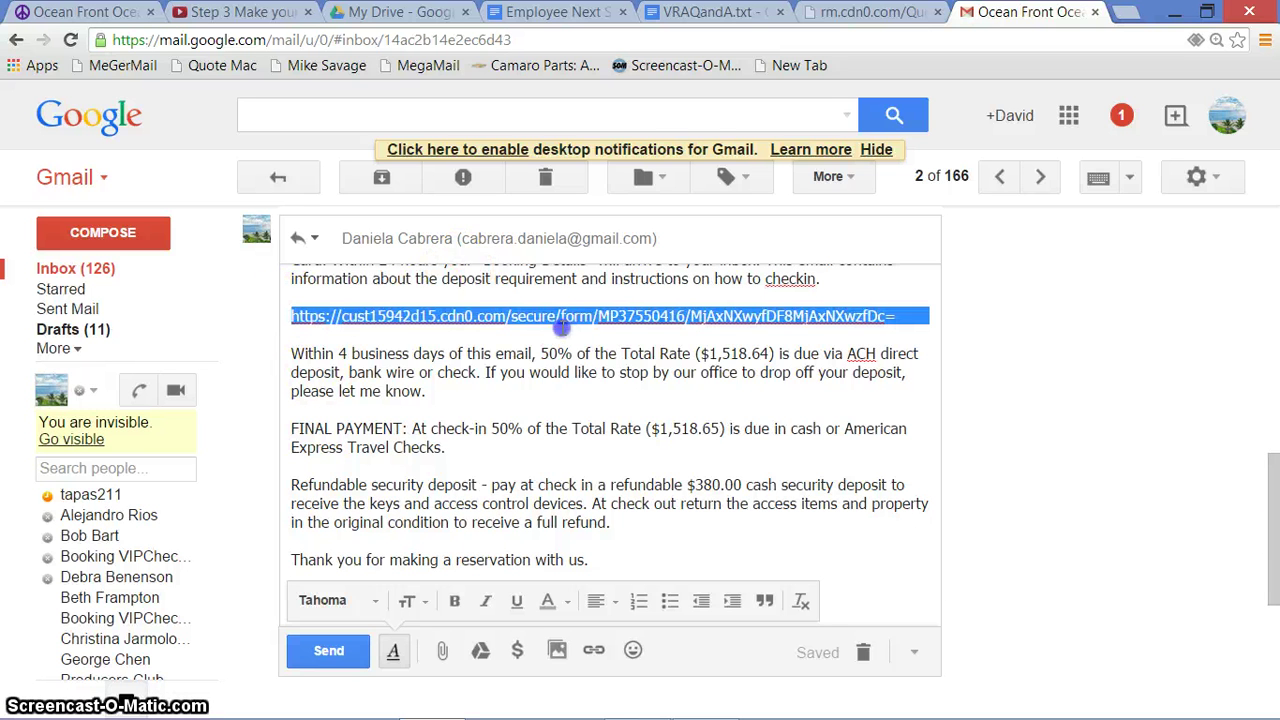
{"action": "left_click", "coordinate": [893, 316], "text": "shift"}
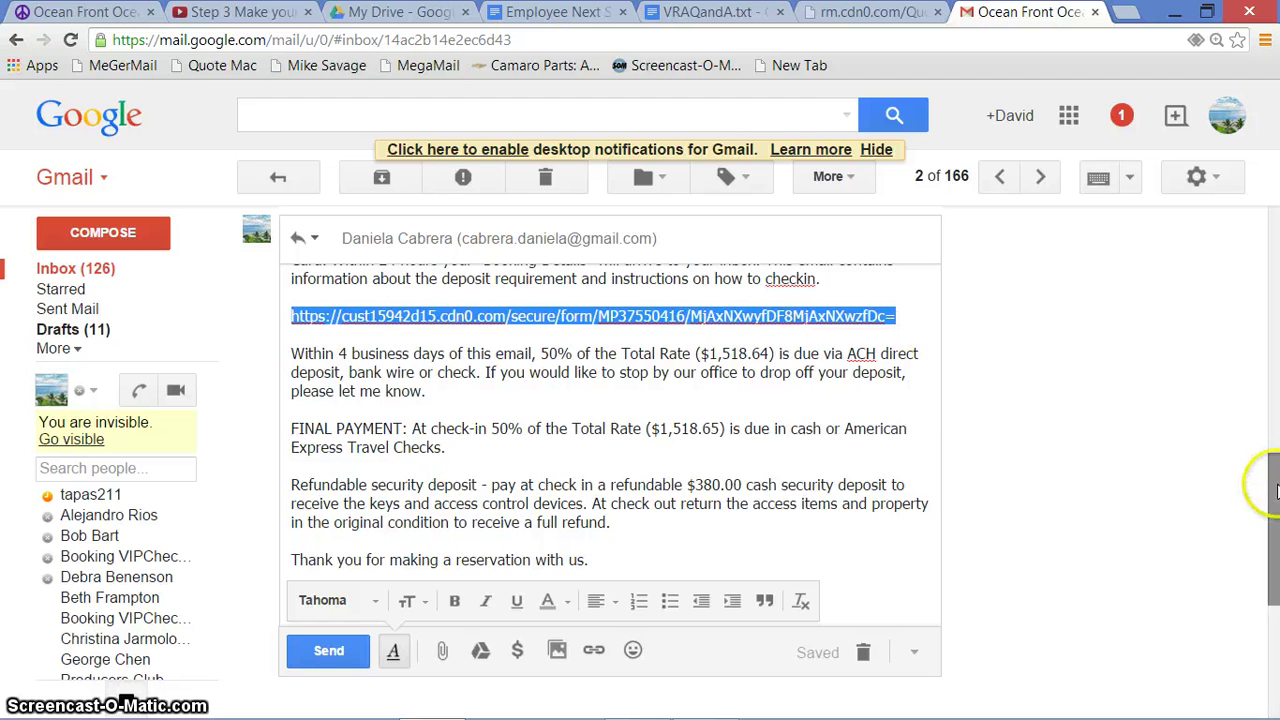
{"action": "left_click_drag", "start_coordinate": [1270, 489], "coordinate": [1275, 480]}
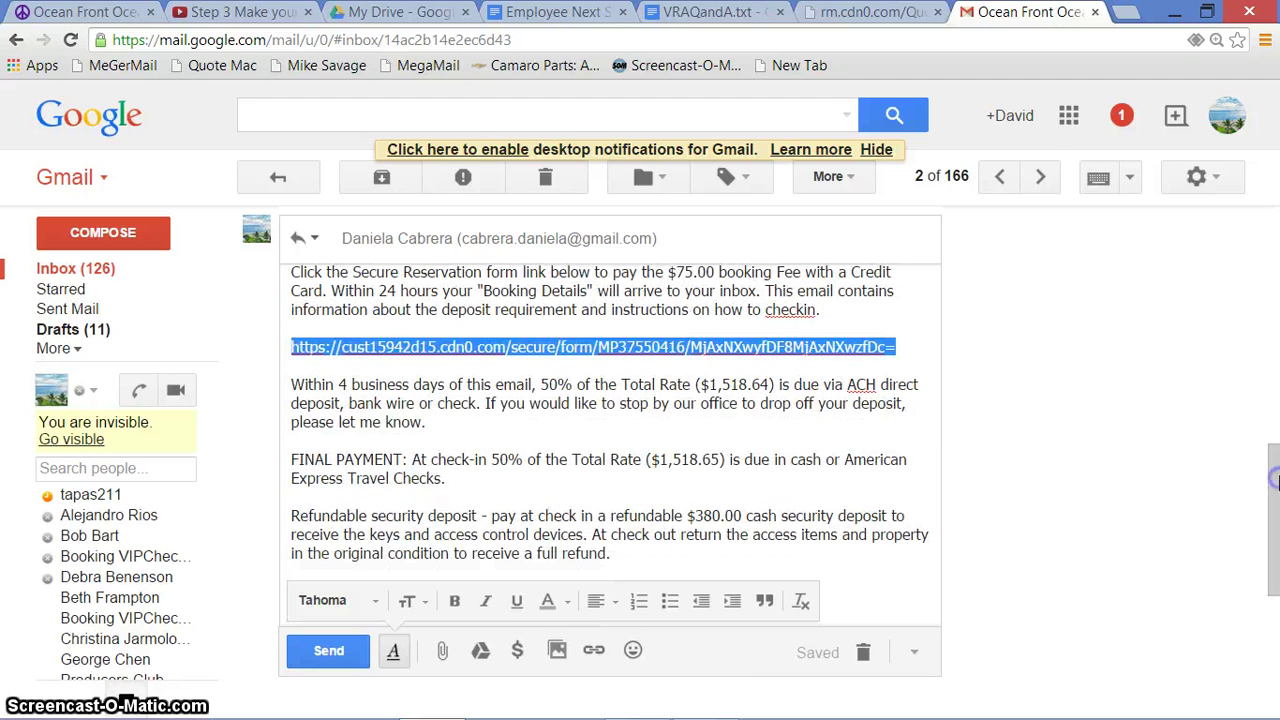
{"action": "left_click", "coordinate": [349, 664]}
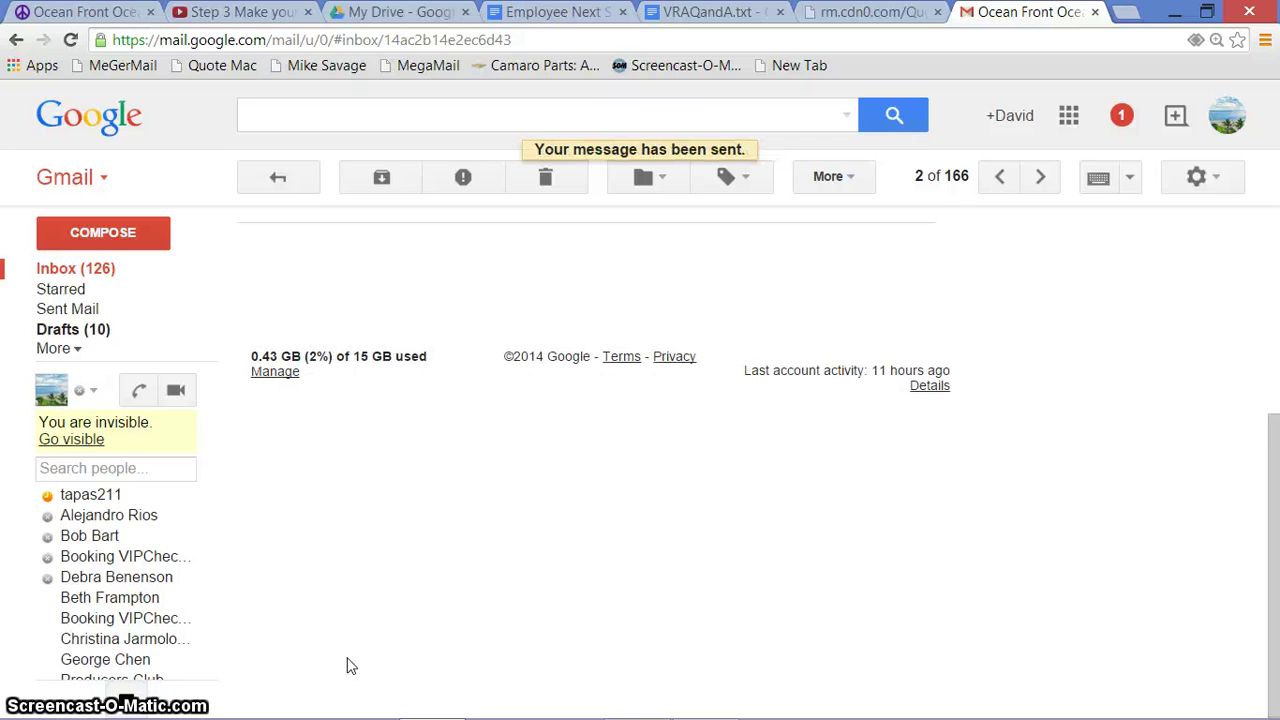
Delete the answered Ocean Front rental inquiry email
{"action": "scroll", "coordinate": [1276, 515], "scroll_direction": "up", "scroll_amount": 3}
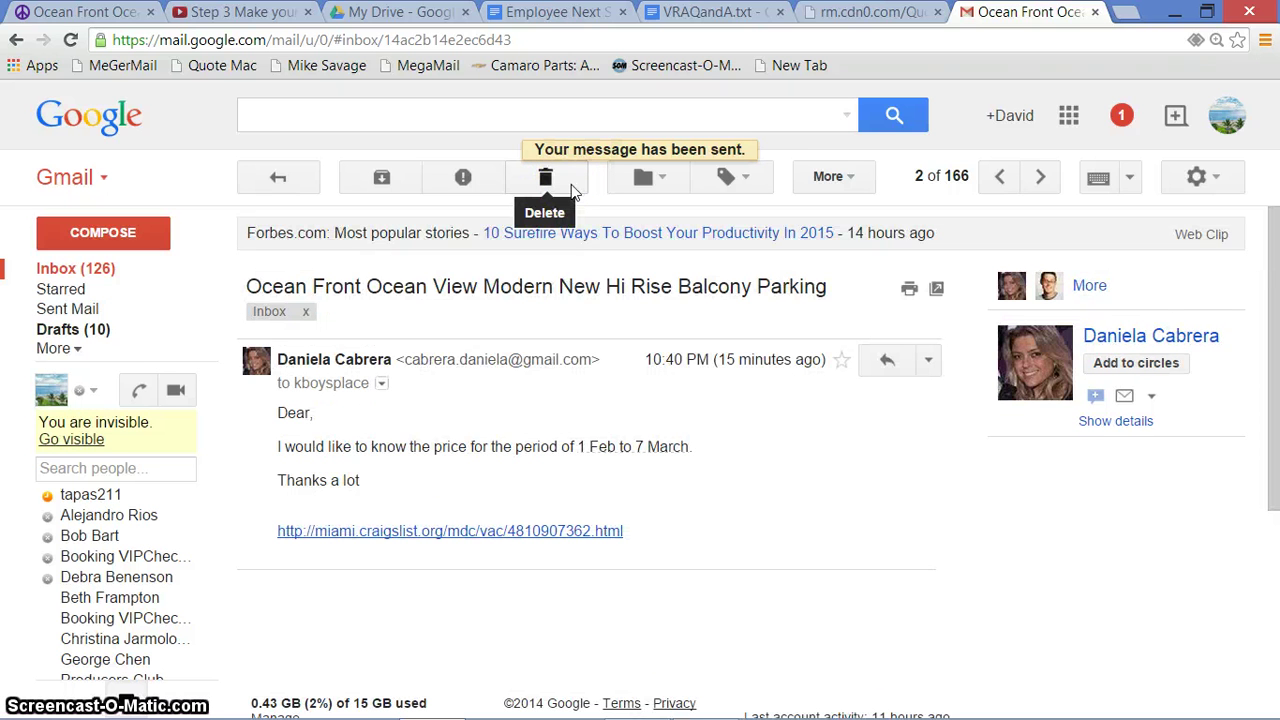
{"action": "left_click", "coordinate": [570, 184]}
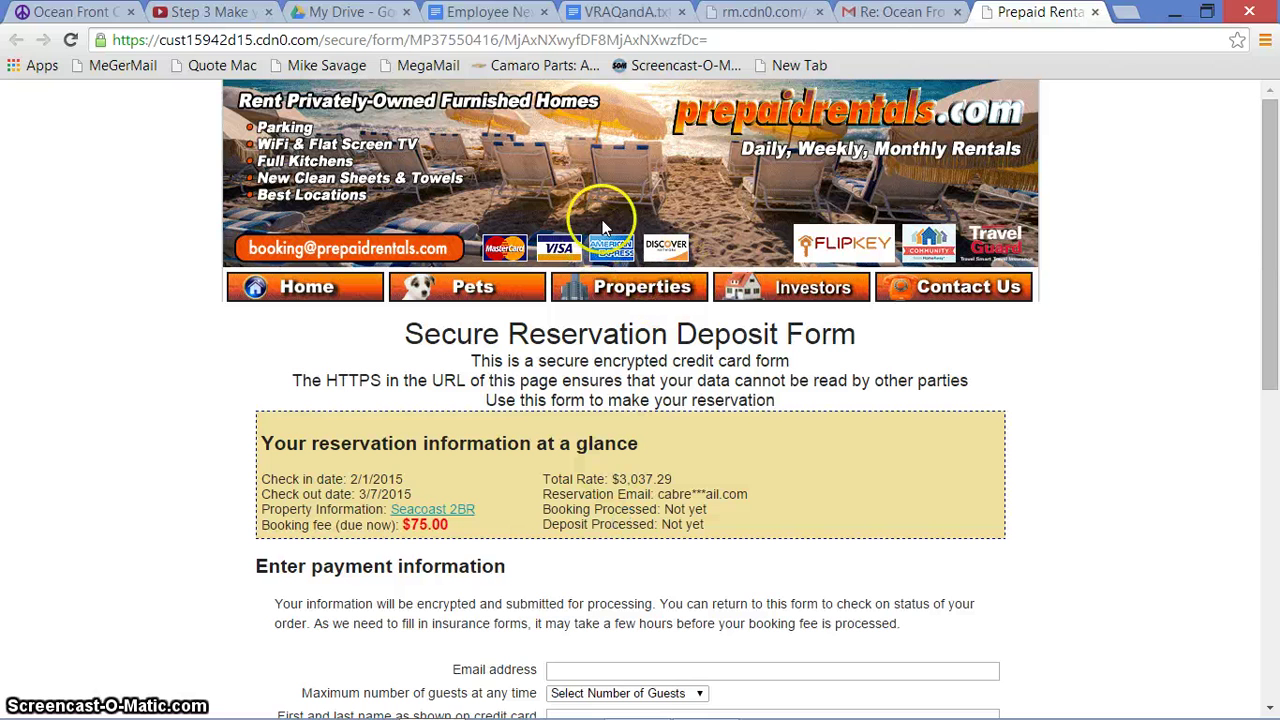
Fill in a test email, 2 guests, a phone number and card details on the deposit form
{"action": "left_click_drag", "start_coordinate": [1267, 258], "coordinate": [1276, 420]}
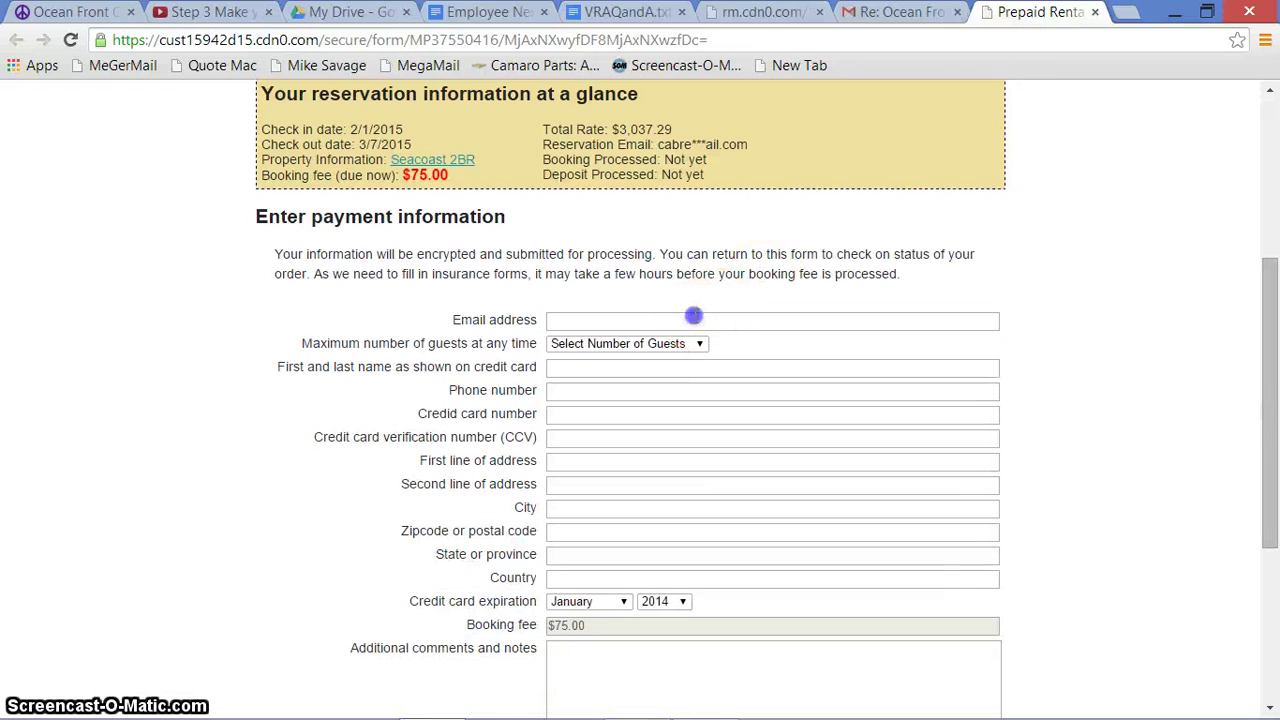
{"action": "left_click", "coordinate": [694, 316]}
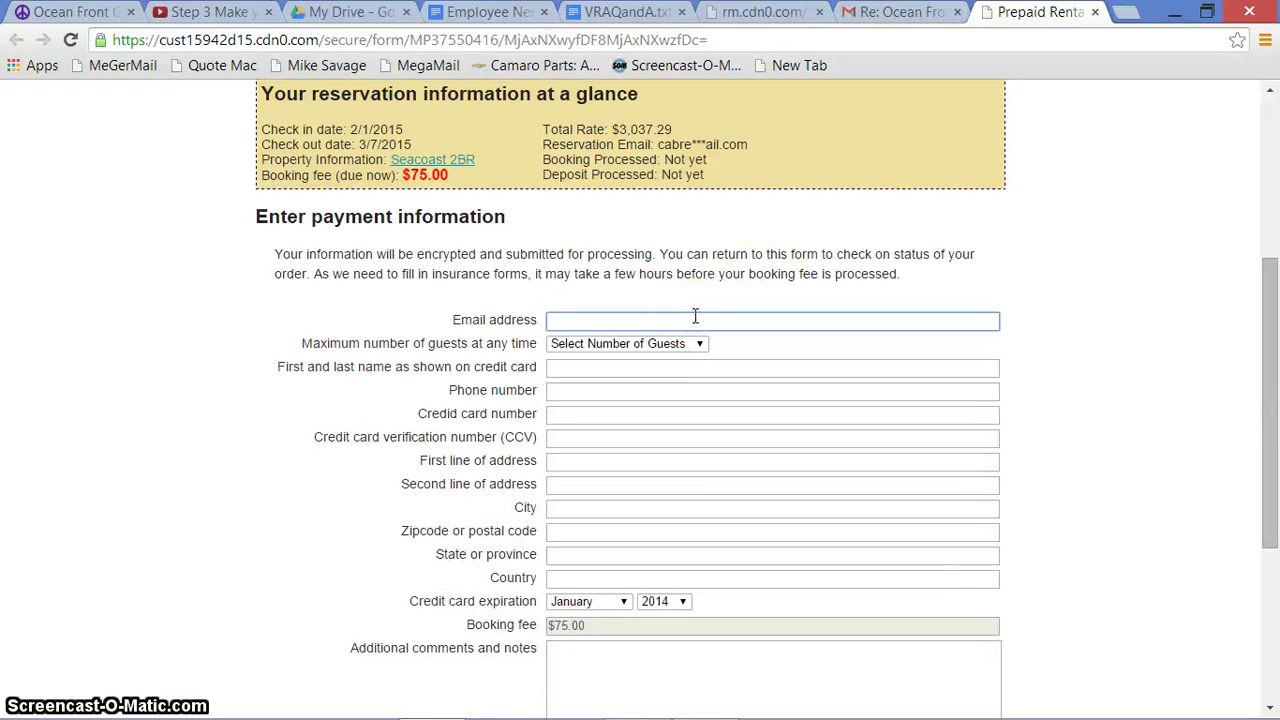
{"action": "type", "text": "adfadf@"}
{"action": "type", "text": "adfdfa.com"}
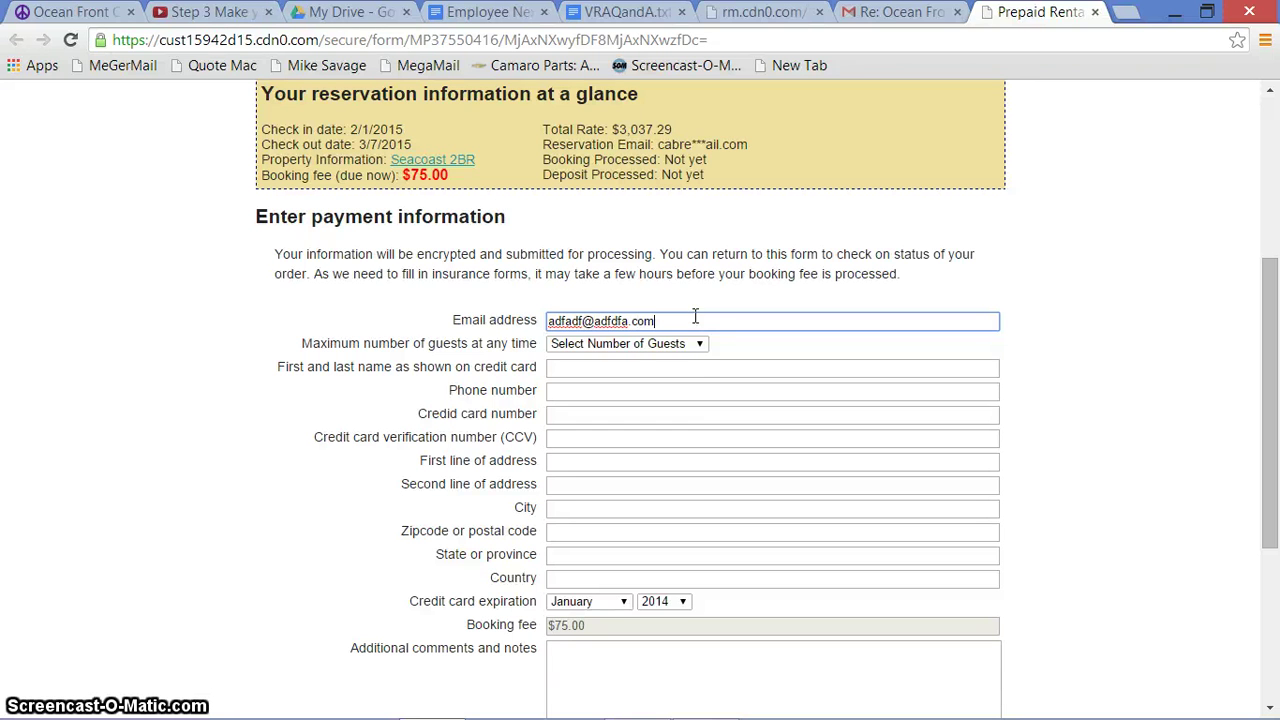
{"action": "left_click", "coordinate": [684, 343]}
{"action": "left_click", "coordinate": [641, 385]}
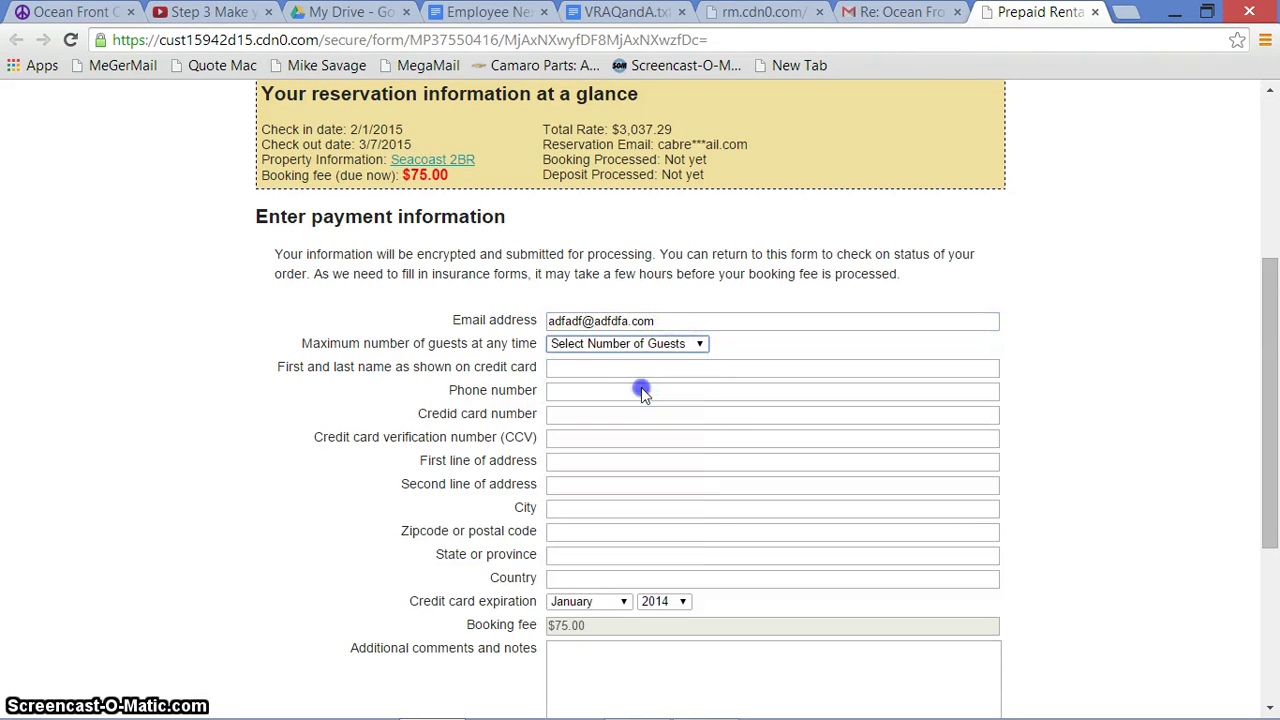
{"action": "left_click", "coordinate": [638, 369]}
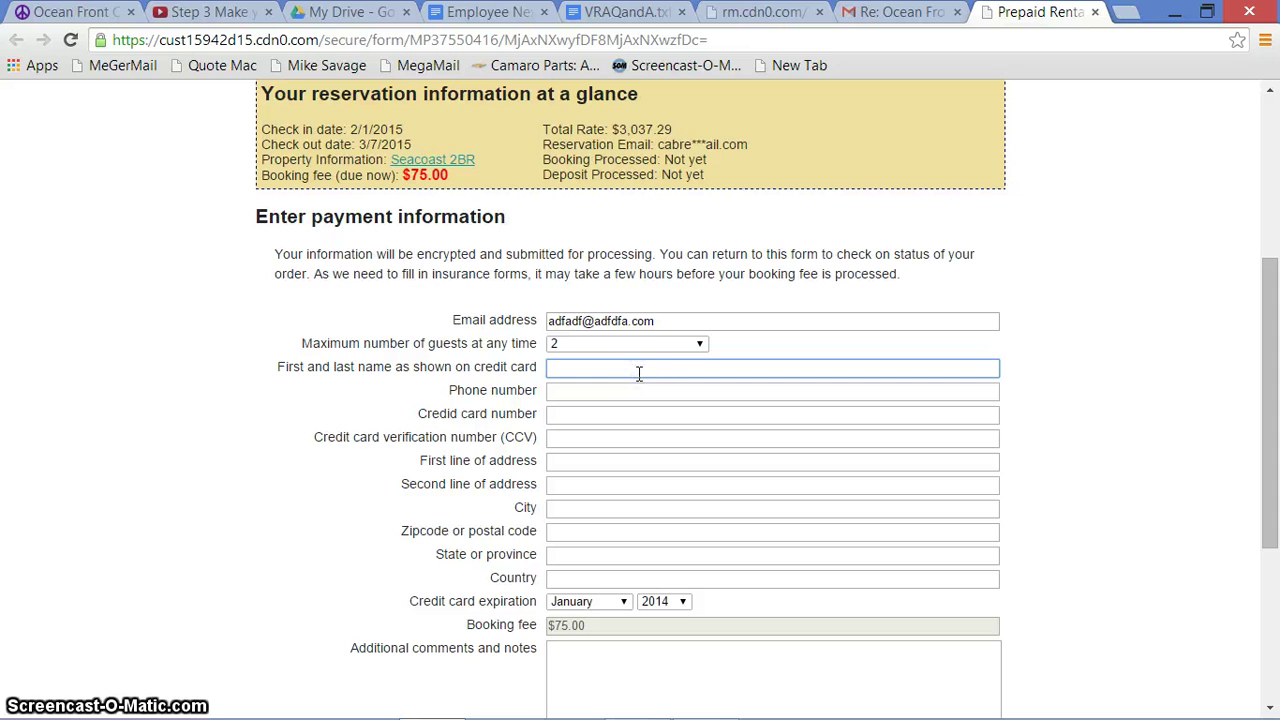
{"action": "left_click", "coordinate": [635, 388]}
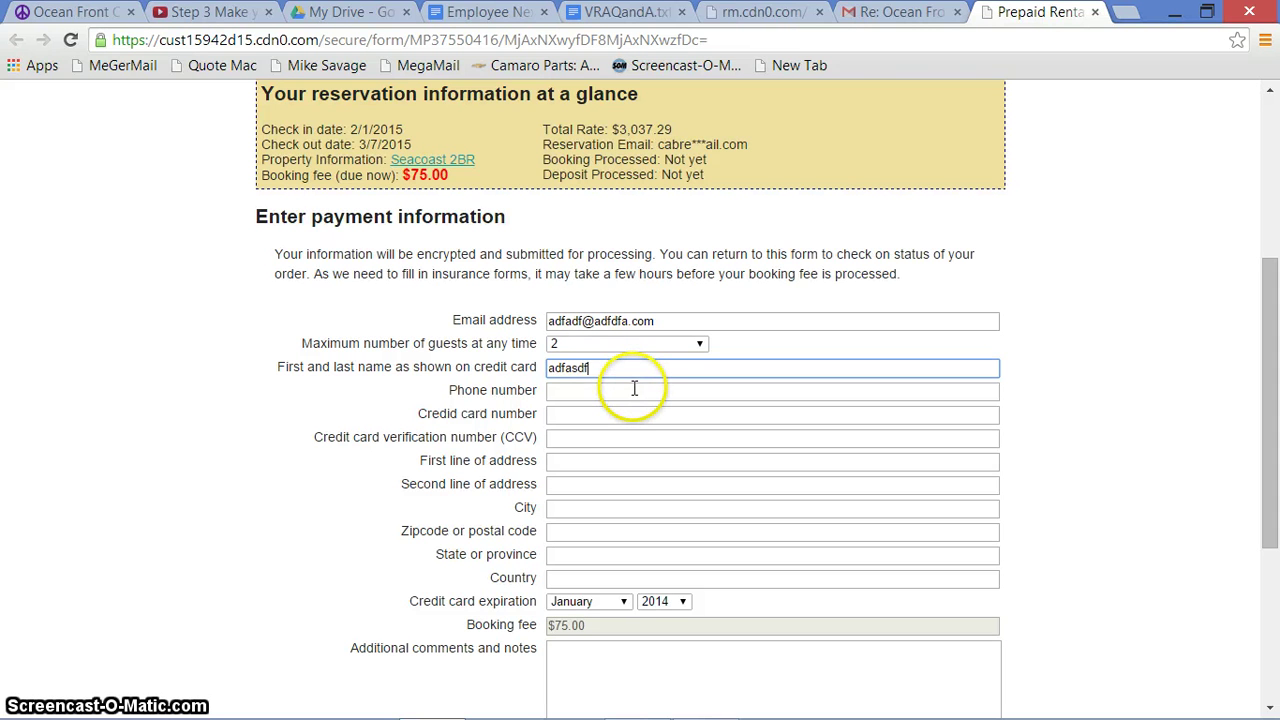
{"action": "left_click", "coordinate": [634, 389]}
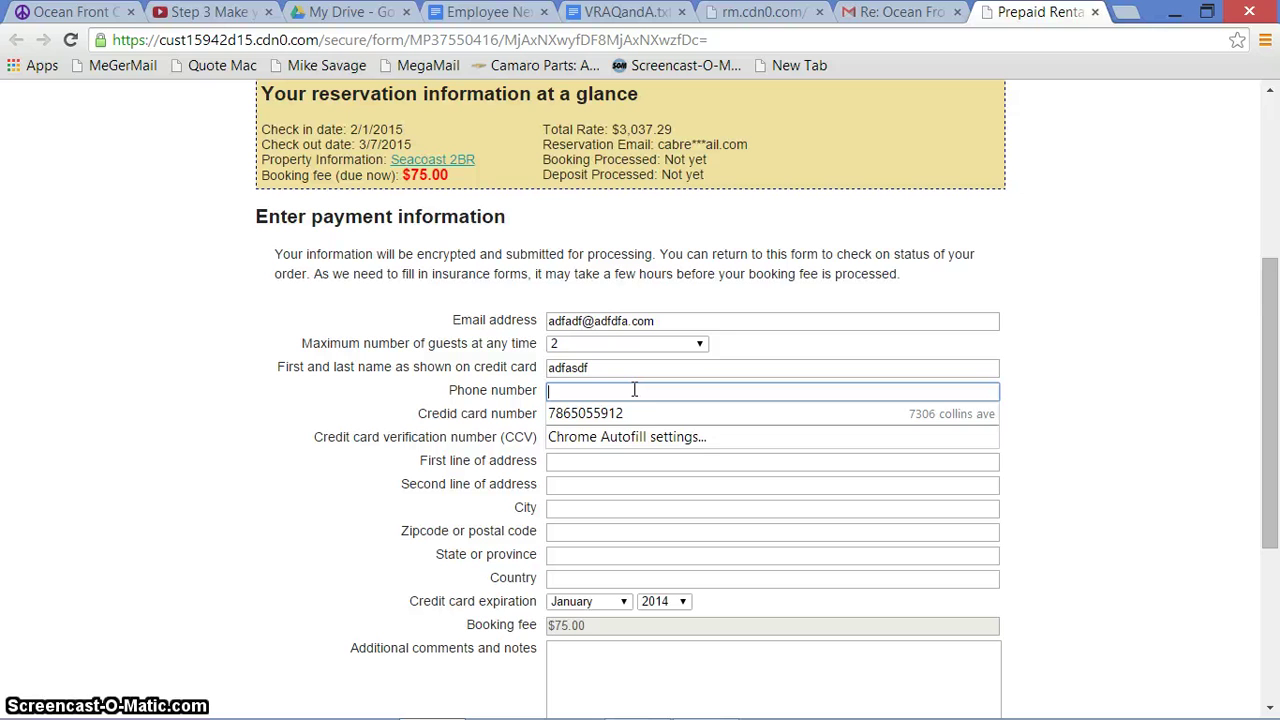
{"action": "type", "text": "877877"}
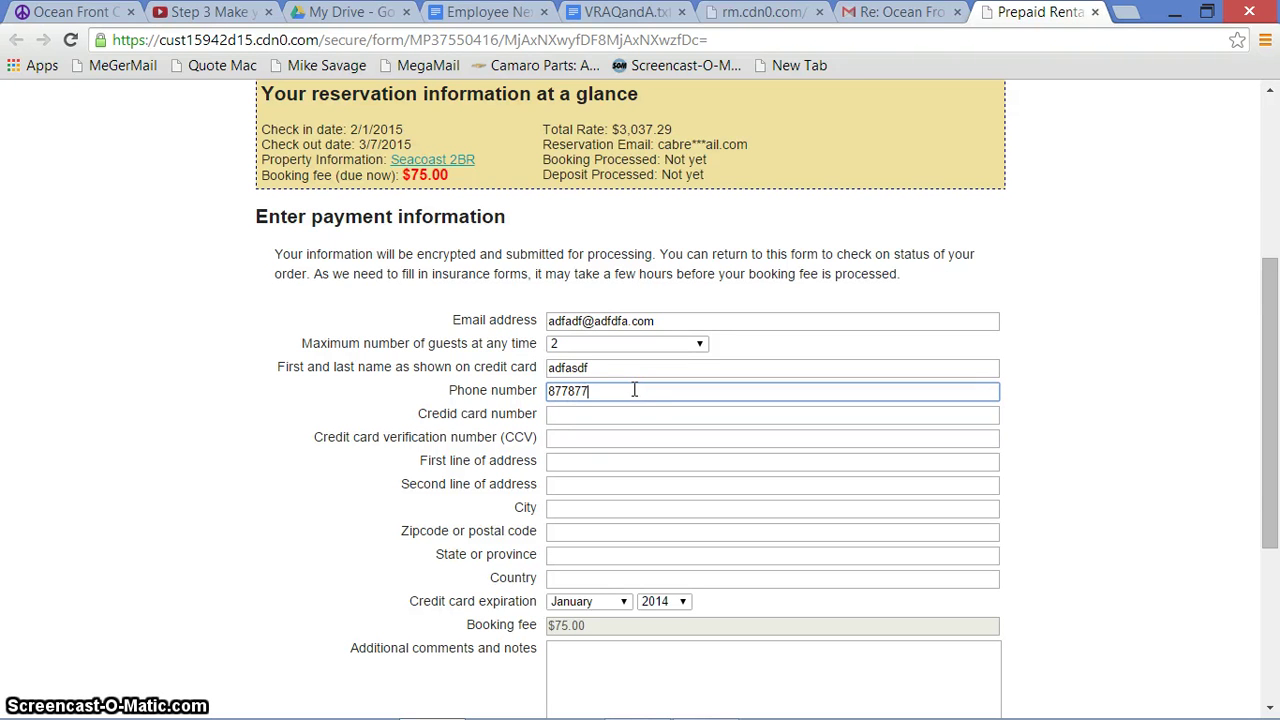
{"action": "left_click", "coordinate": [623, 412]}
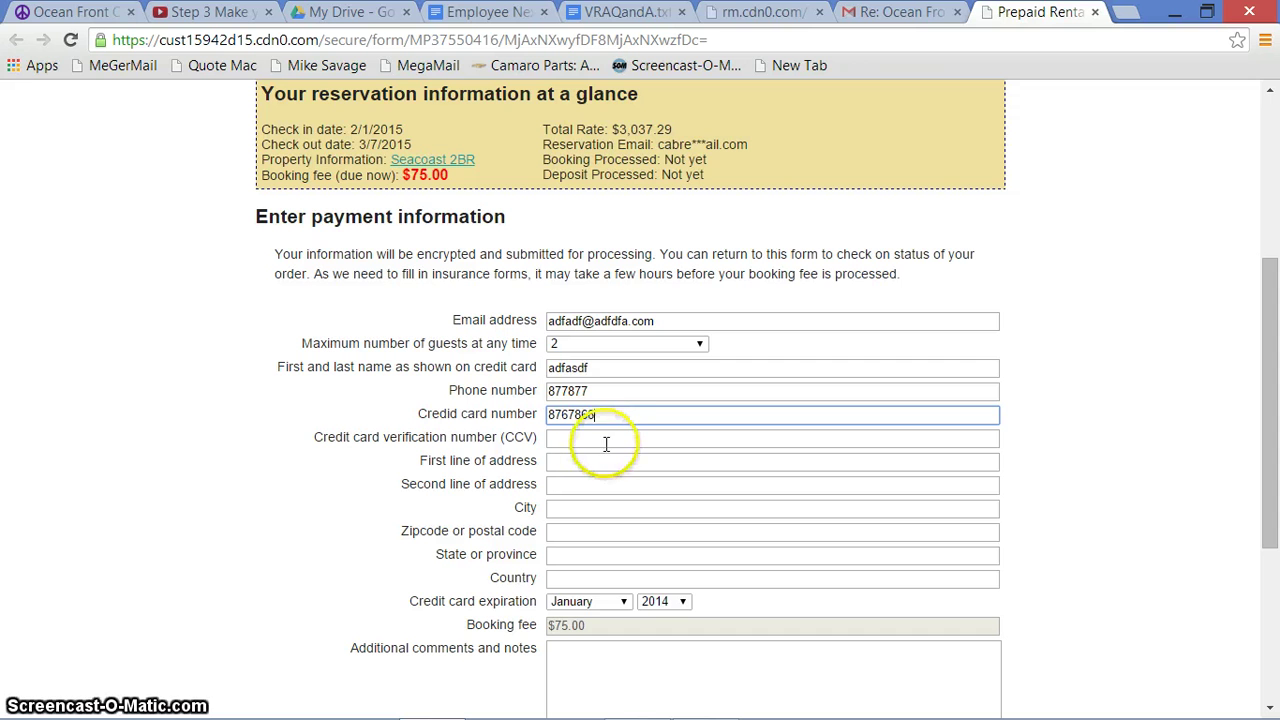
{"action": "left_click", "coordinate": [606, 442]}
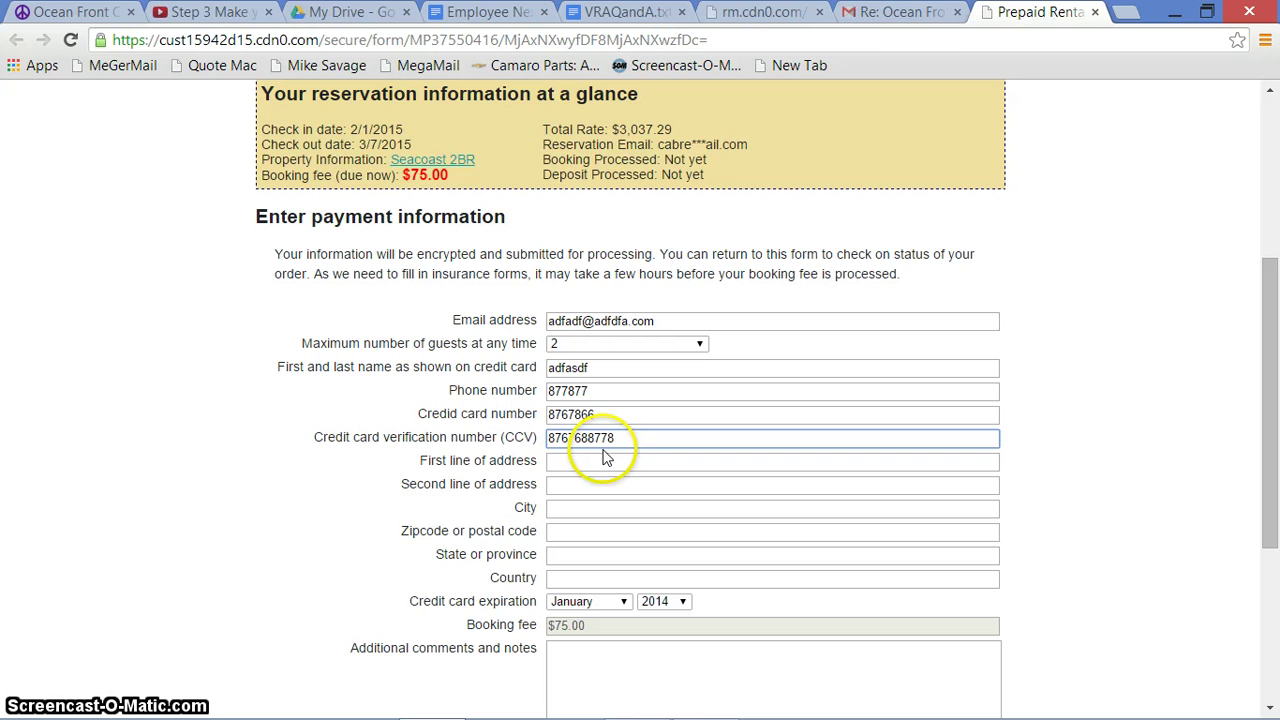
Enter test billing address lines, city, postal code and state FL, filling the country
{"action": "left_click", "coordinate": [596, 458]}
{"action": "type", "text": "adfasdf"}
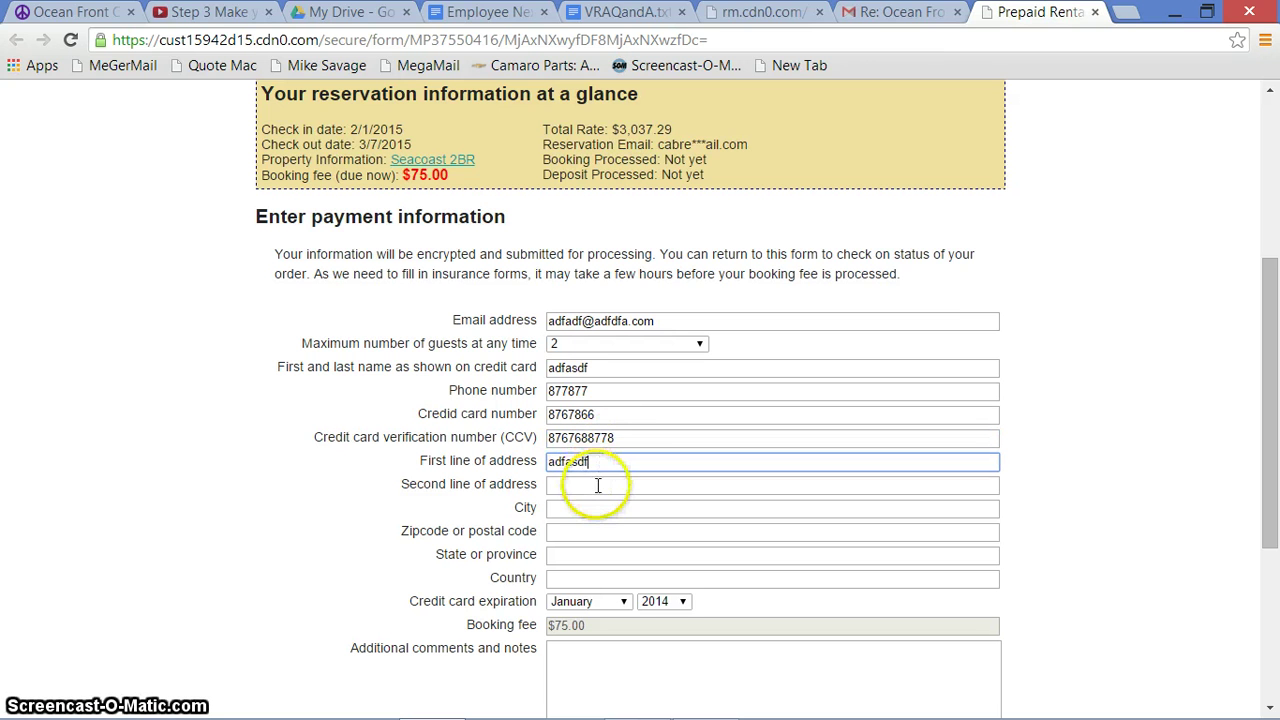
{"action": "left_click", "coordinate": [596, 485]}
{"action": "type", "text": "afasdf"}
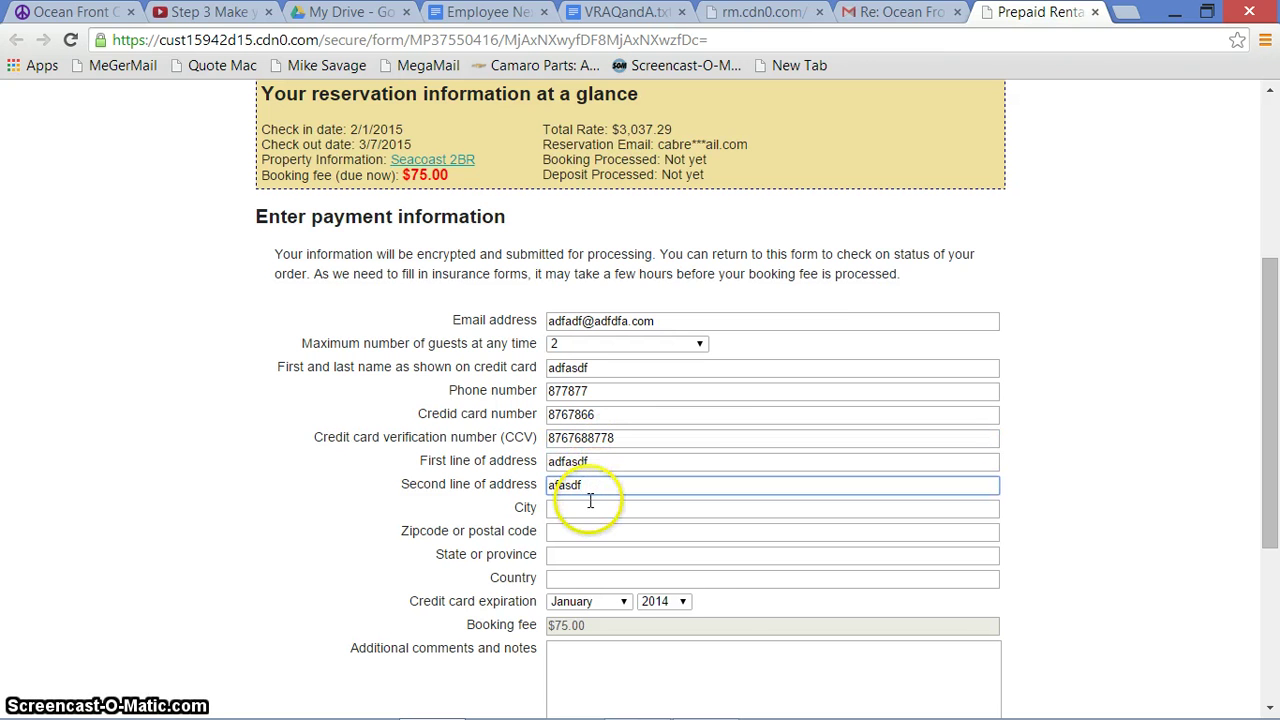
{"action": "left_click", "coordinate": [590, 502]}
{"action": "type", "text": "adfasdf"}
{"action": "left_click", "coordinate": [577, 531]}
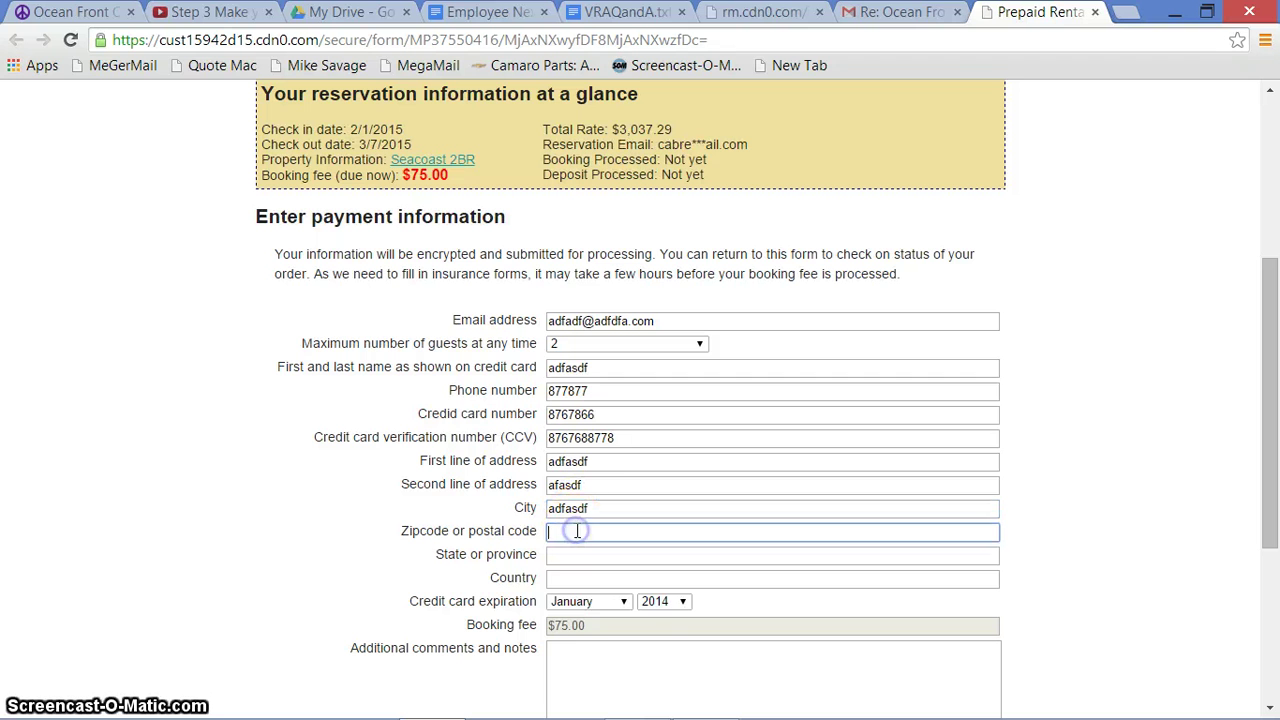
{"action": "type", "text": "33333"}
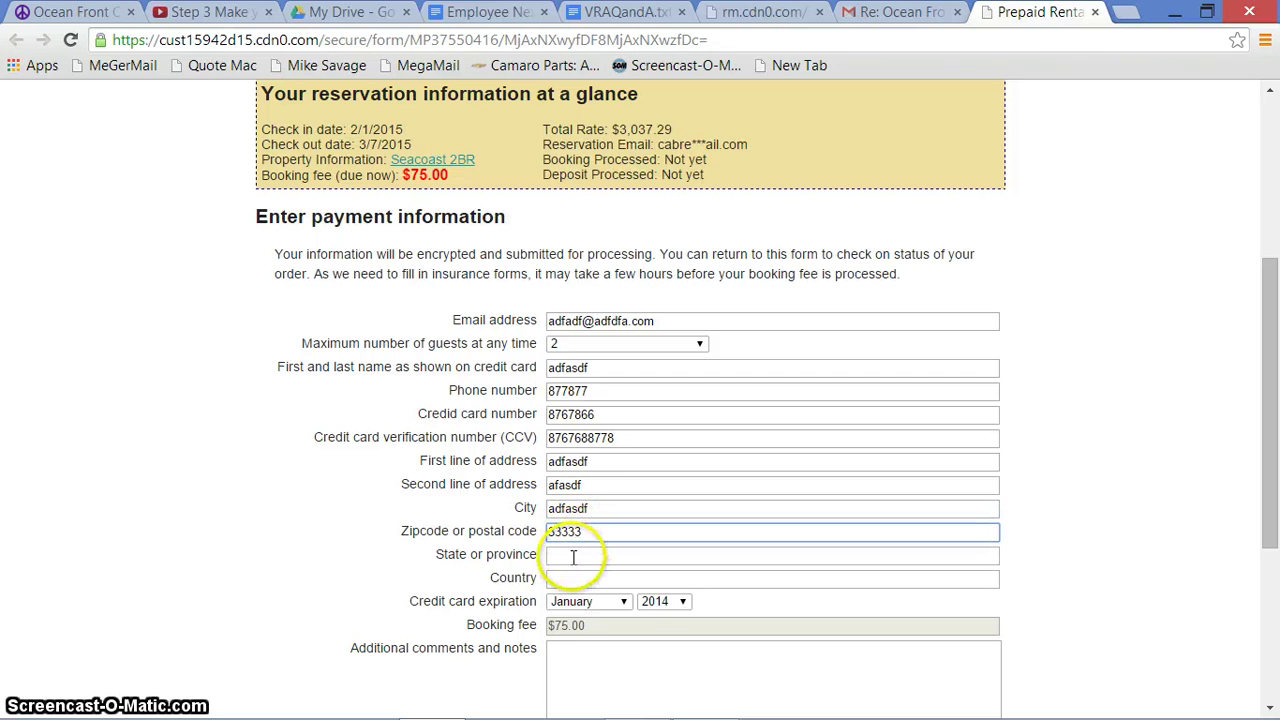
{"action": "left_click", "coordinate": [572, 557]}
{"action": "type", "text": "FL"}
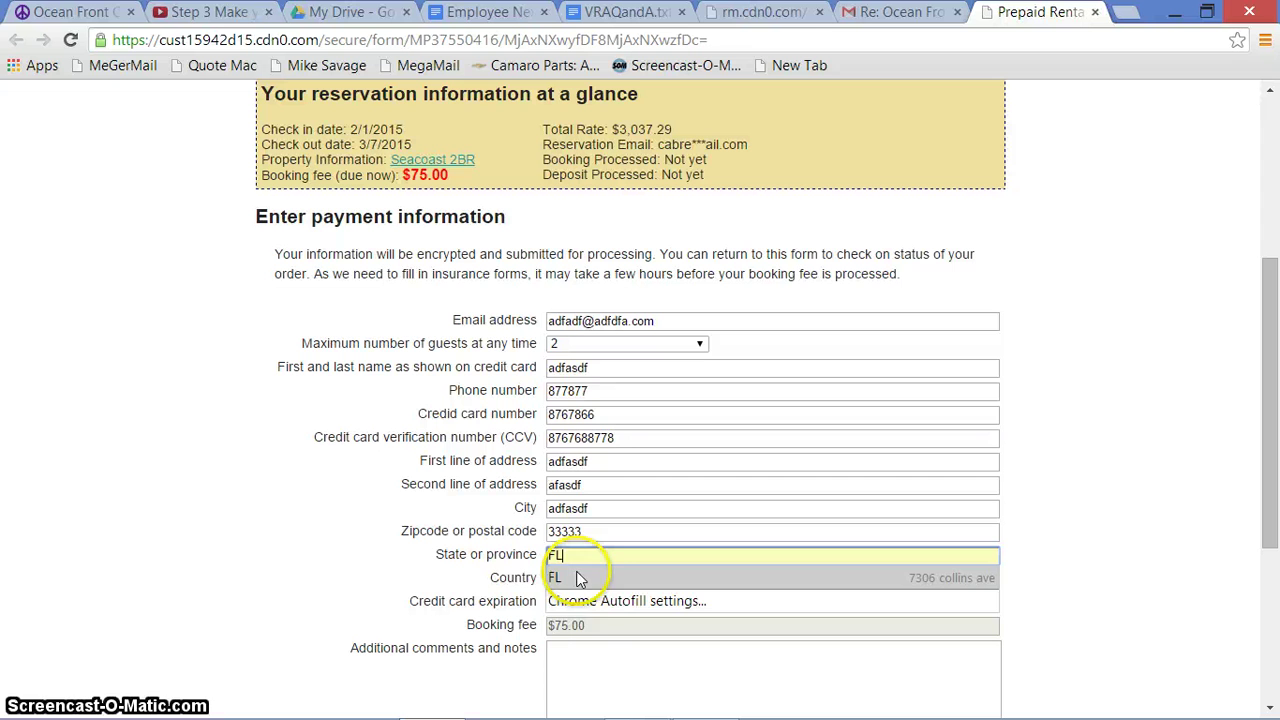
{"action": "left_click", "coordinate": [580, 580]}
Add test comments and submit the booking payment information
{"action": "left_click", "coordinate": [601, 661]}
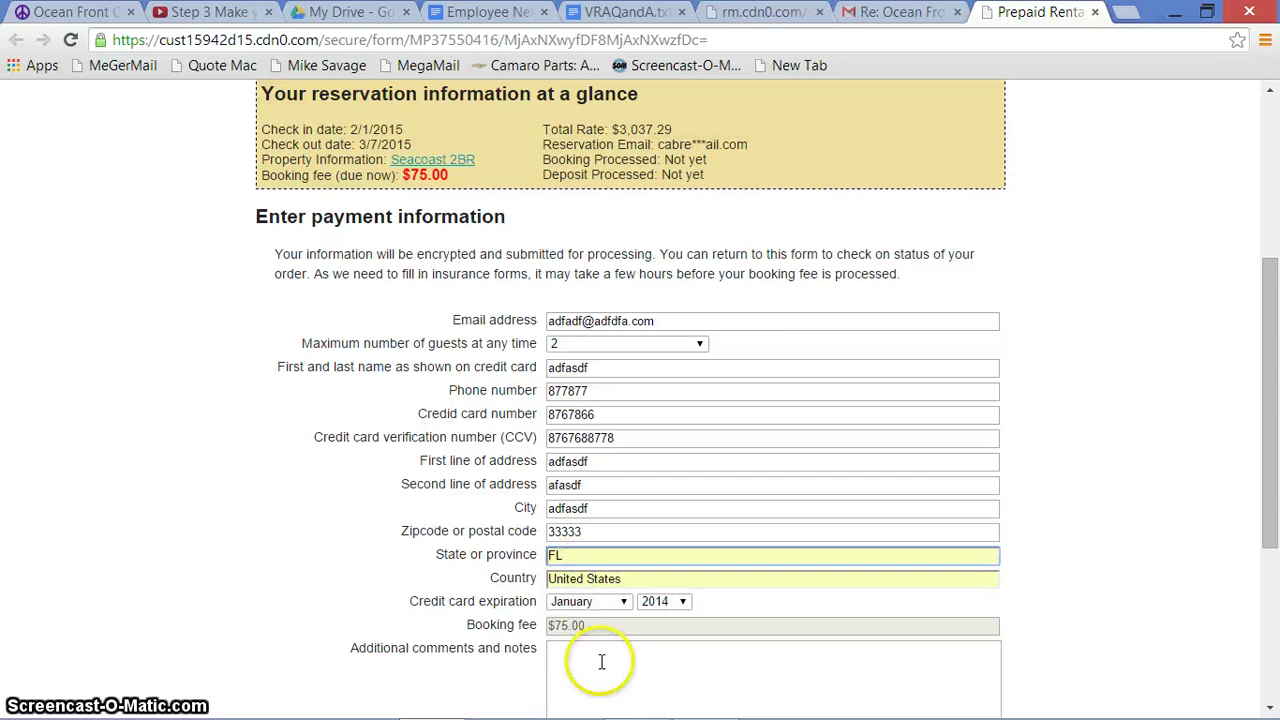
{"action": "type", "text": "adfasdfasdfasdf"}
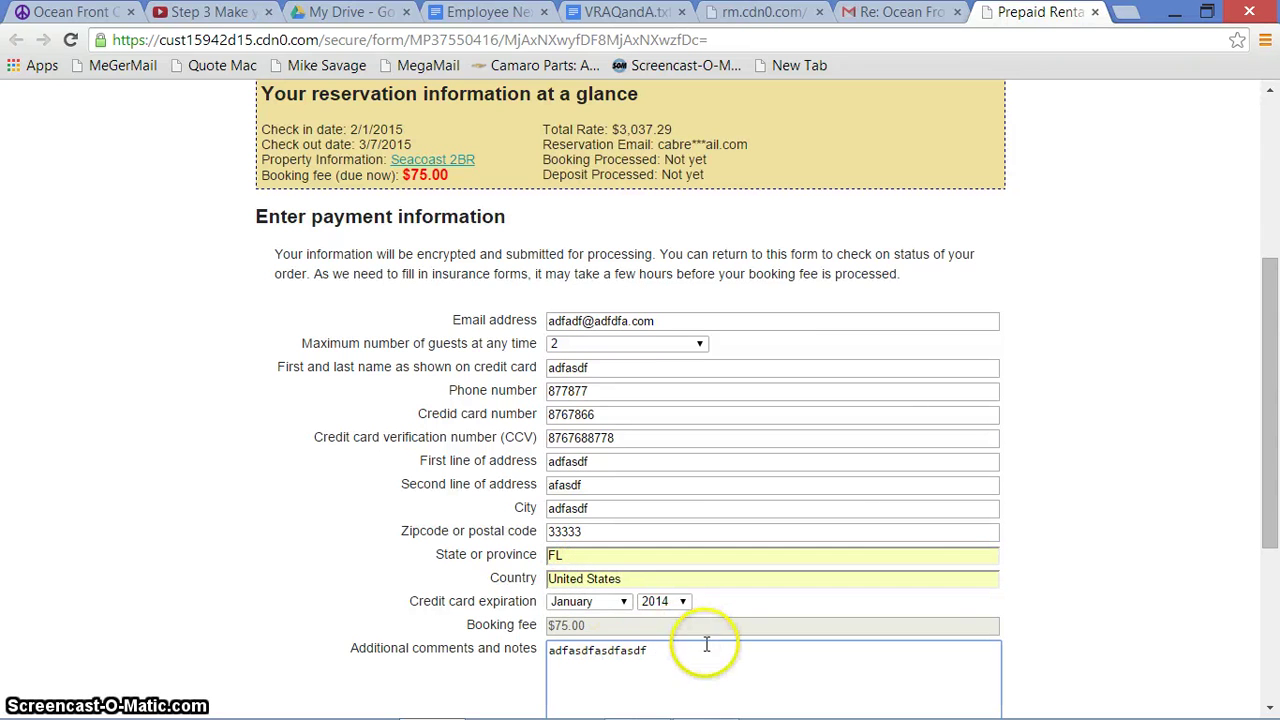
{"action": "left_click_drag", "start_coordinate": [1265, 457], "coordinate": [1265, 610]}
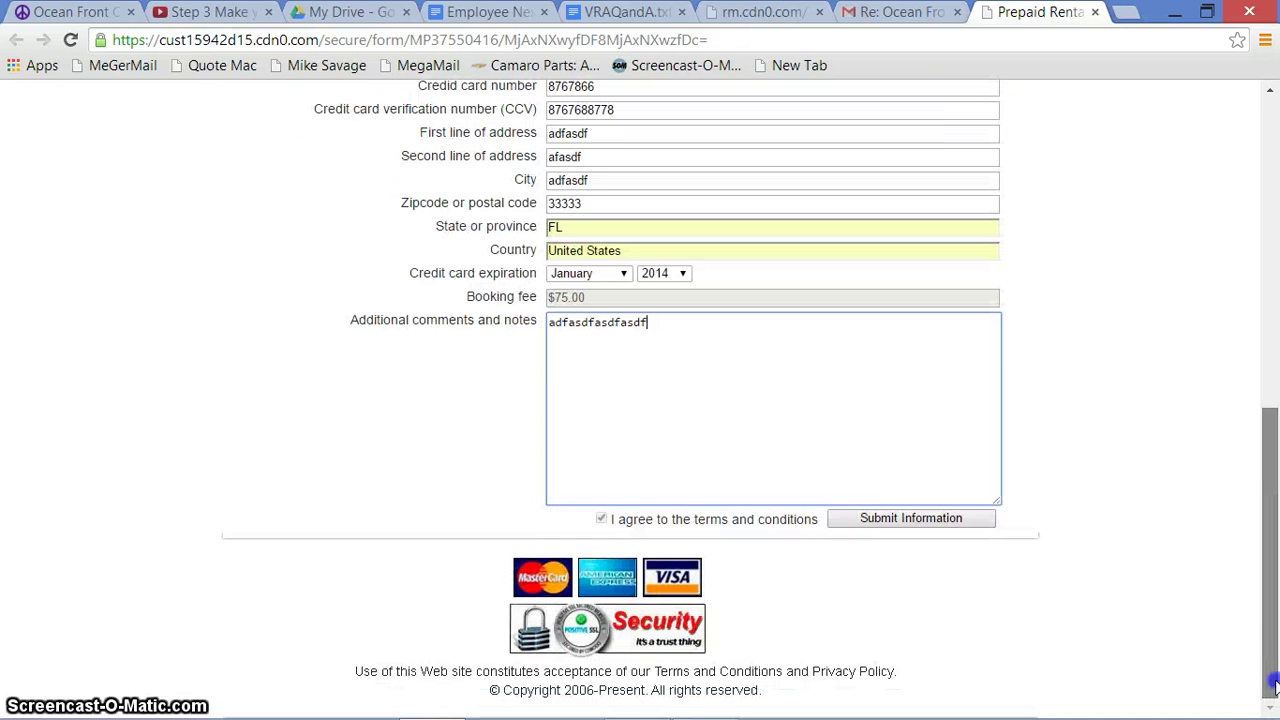
{"action": "left_click", "coordinate": [907, 520]}
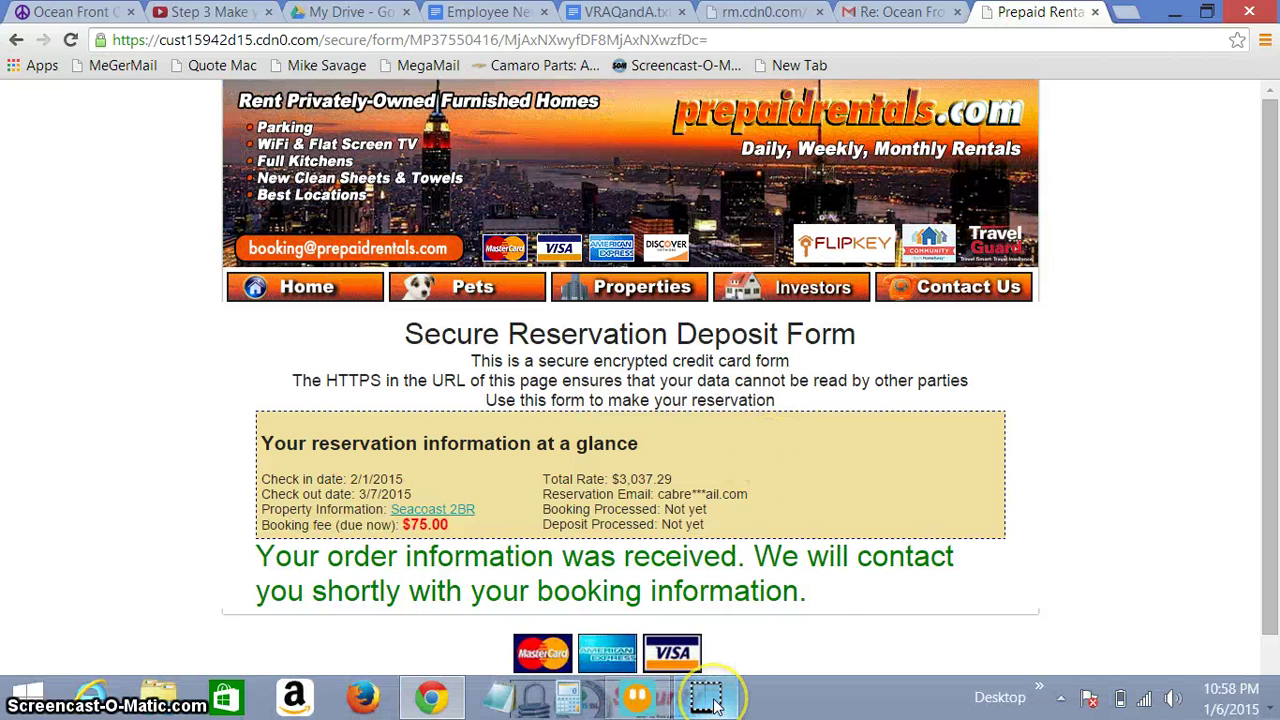
Open My Quotes to see the Seacoast 2BR order marked booking paid on 1/6/2015
{"action": "mouse_move", "coordinate": [712, 704]}
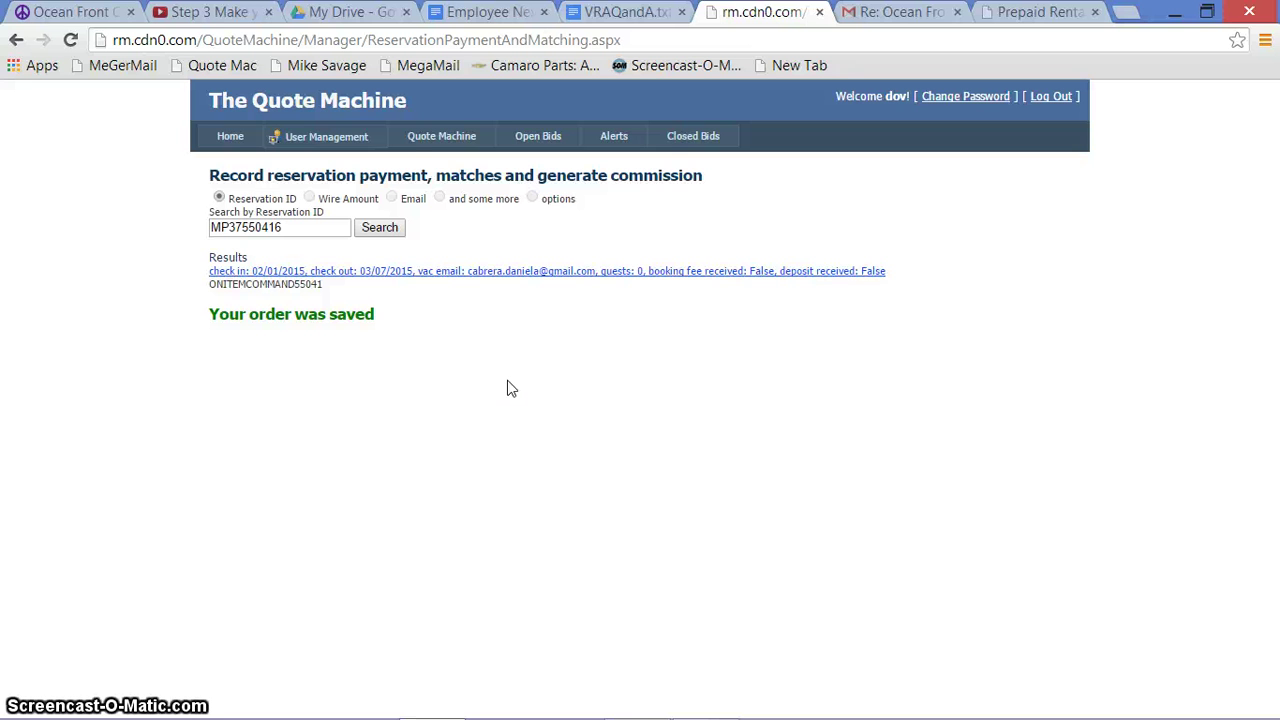
{"action": "left_click", "coordinate": [478, 310]}
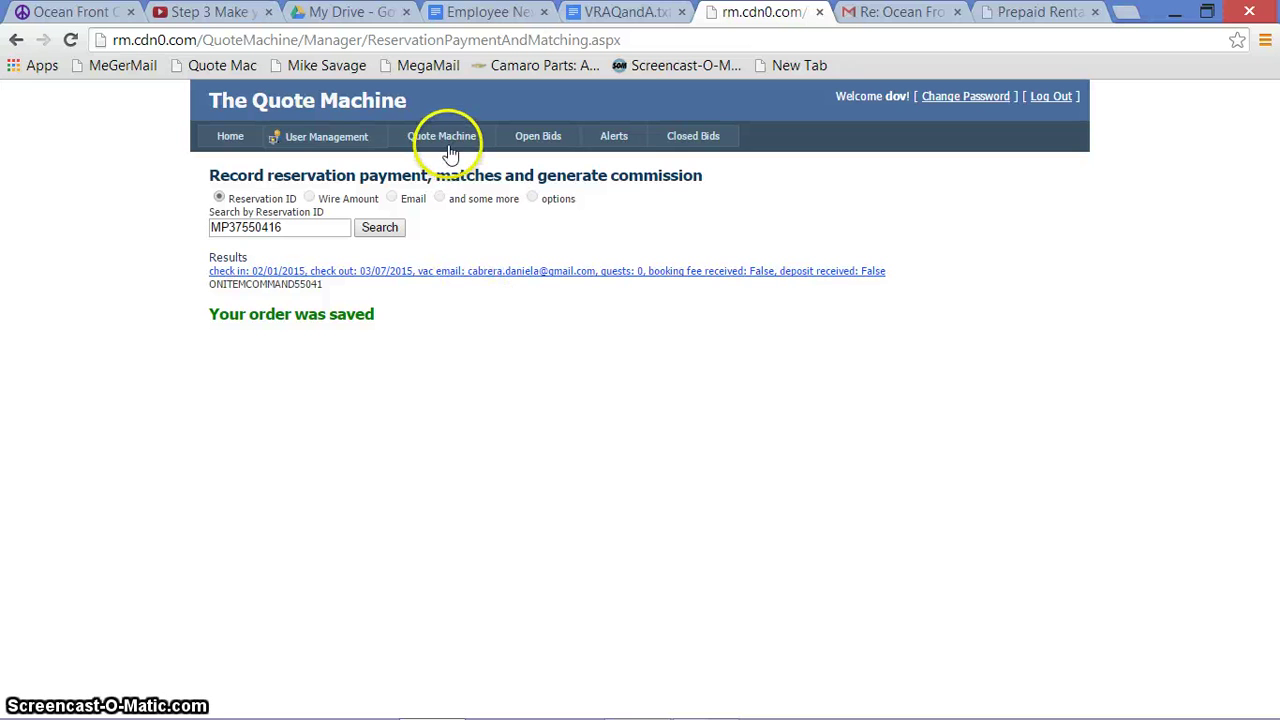
{"action": "mouse_move", "coordinate": [452, 150]}
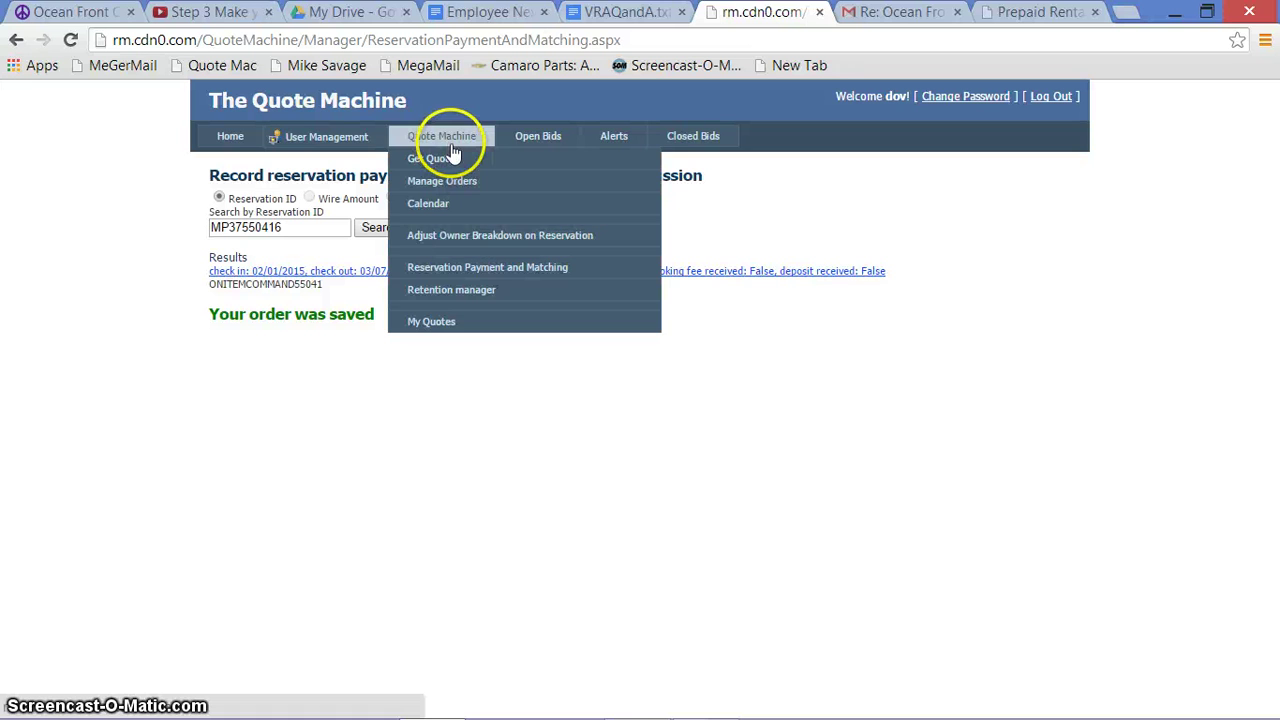
{"action": "left_click", "coordinate": [433, 322]}
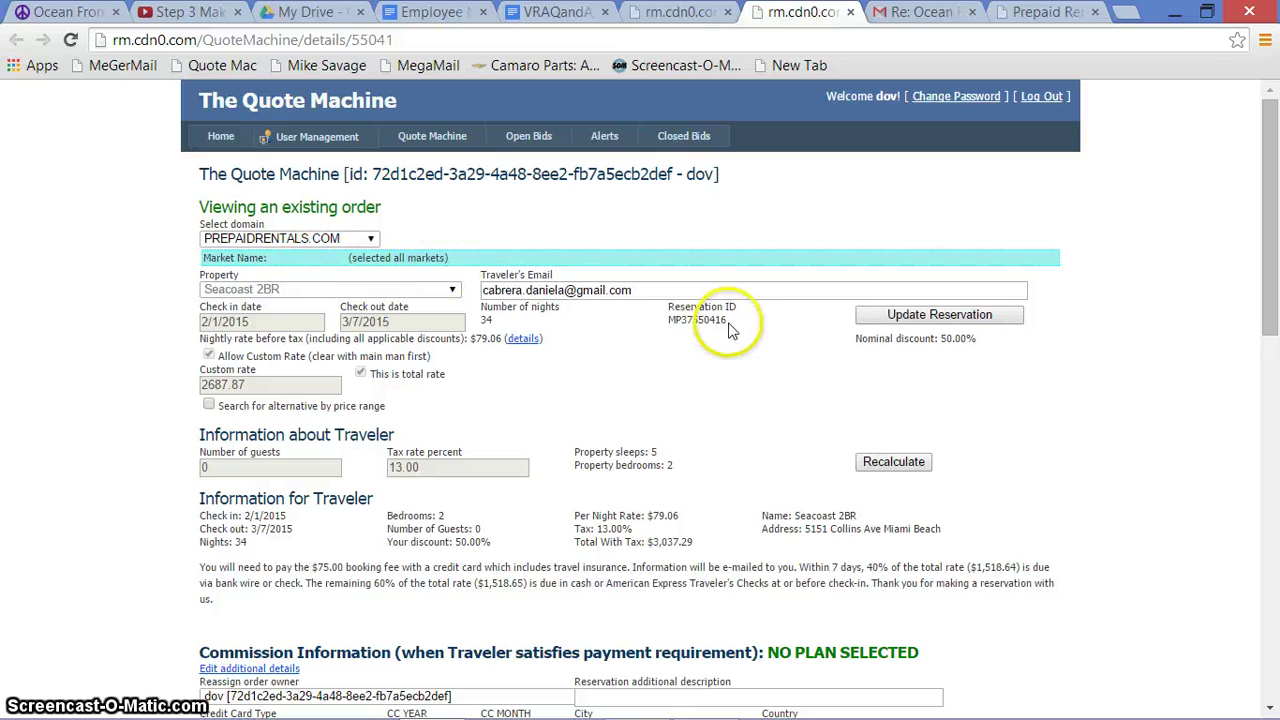
{"action": "mouse_move", "coordinate": [432, 136]}
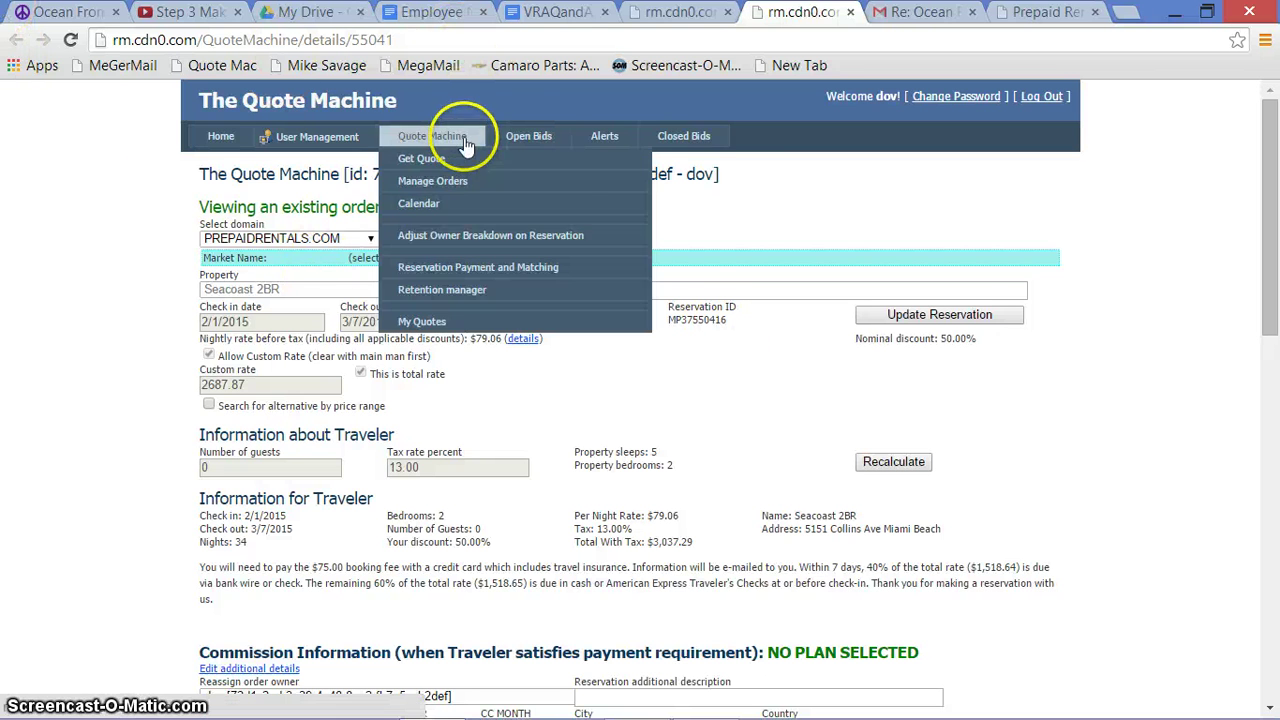
{"action": "left_click", "coordinate": [428, 320]}
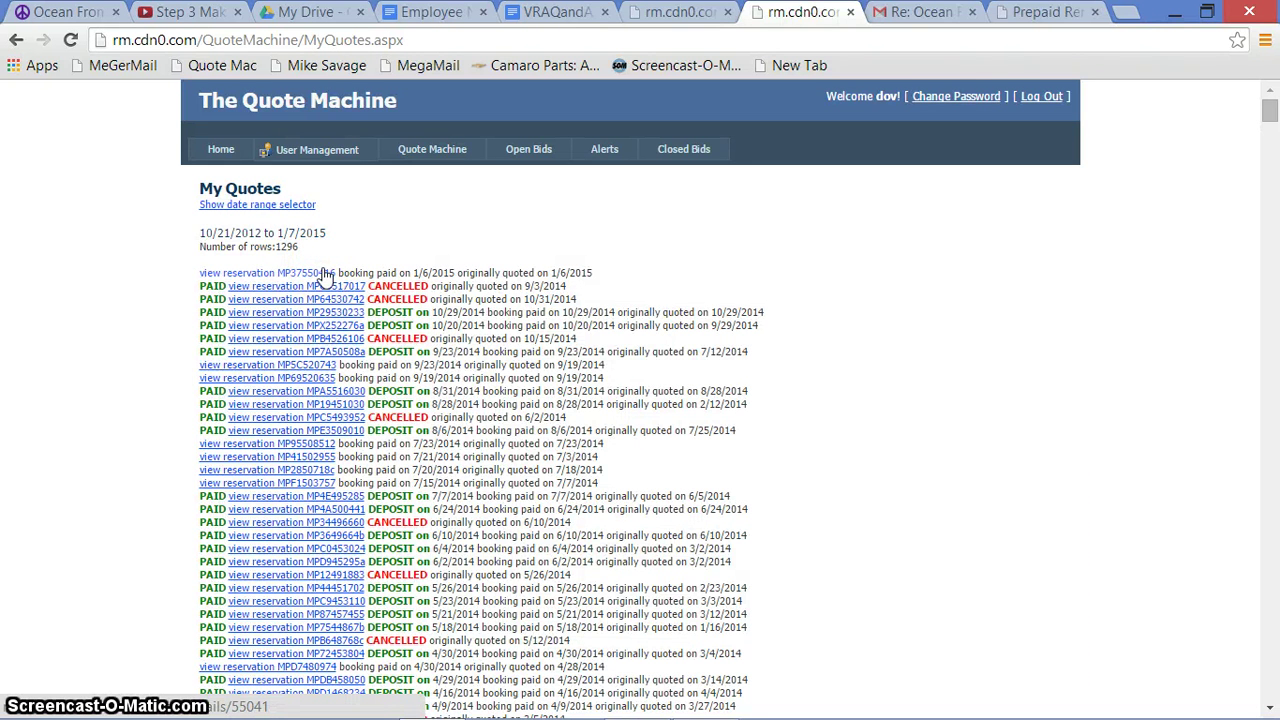
{"action": "left_click_drag", "start_coordinate": [337, 272], "coordinate": [362, 268]}
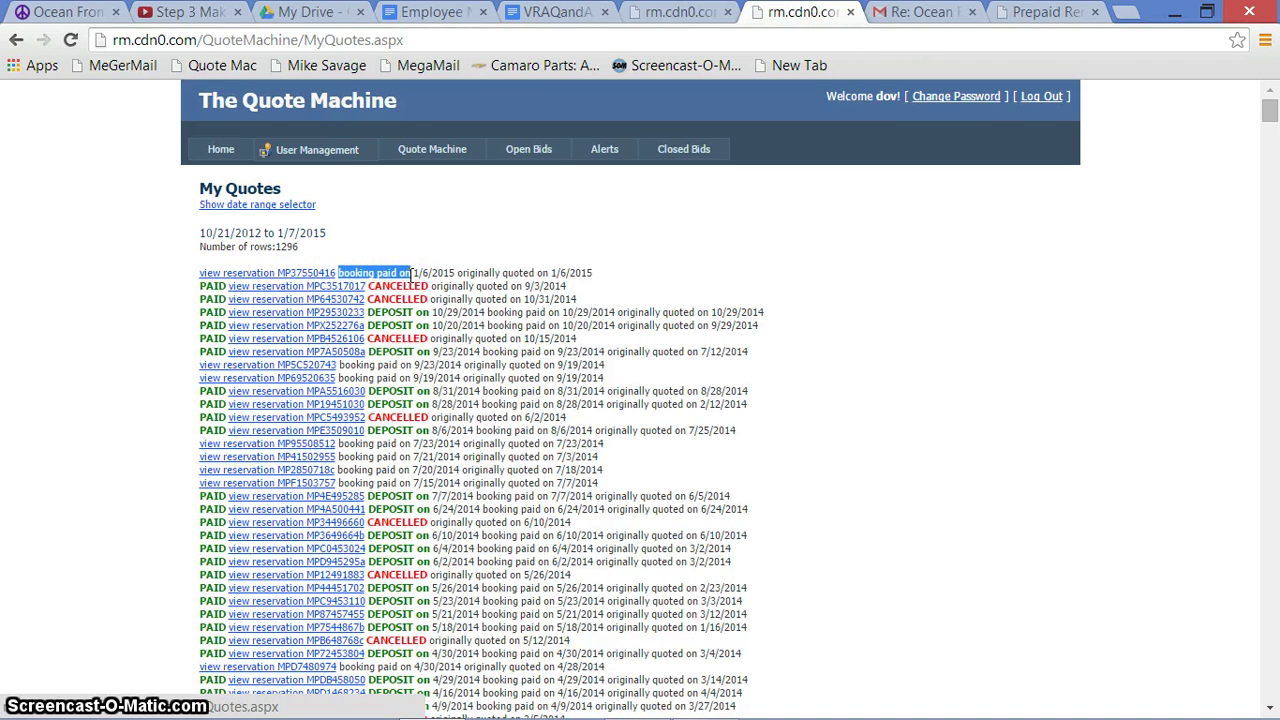
{"action": "left_click_drag", "start_coordinate": [367, 312], "coordinate": [404, 313]}
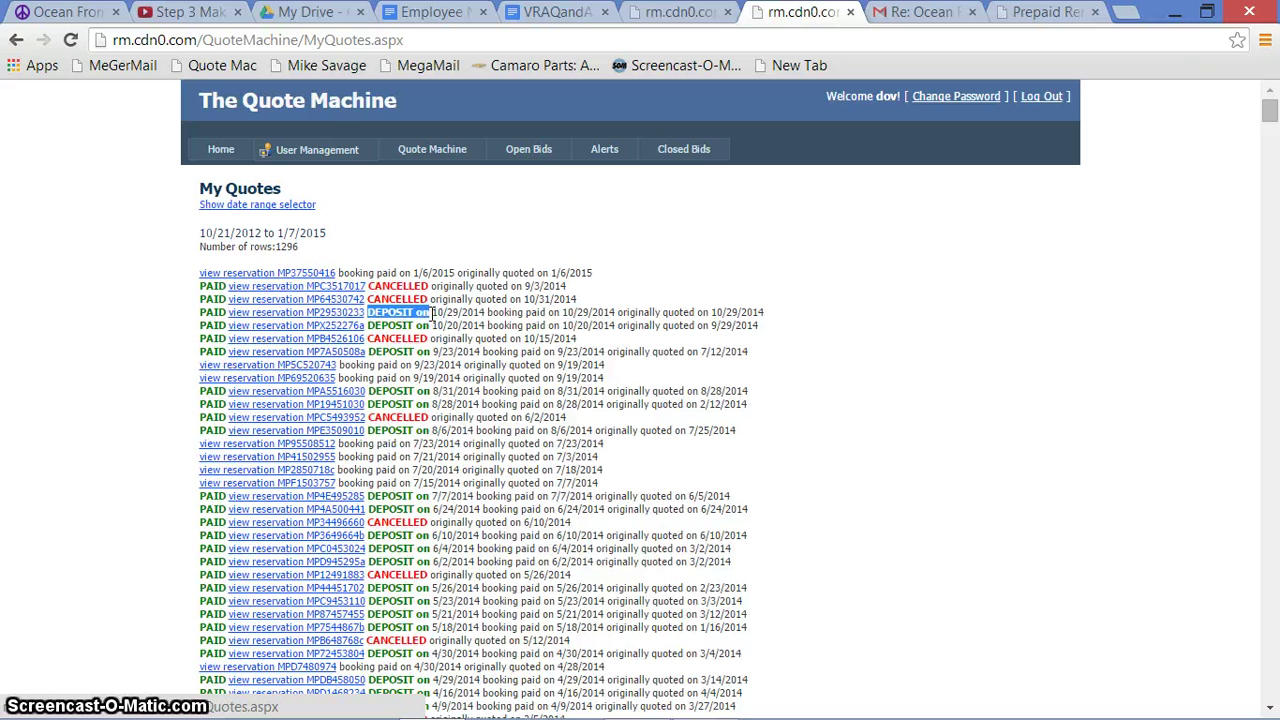
{"action": "left_click", "coordinate": [915, 12]}
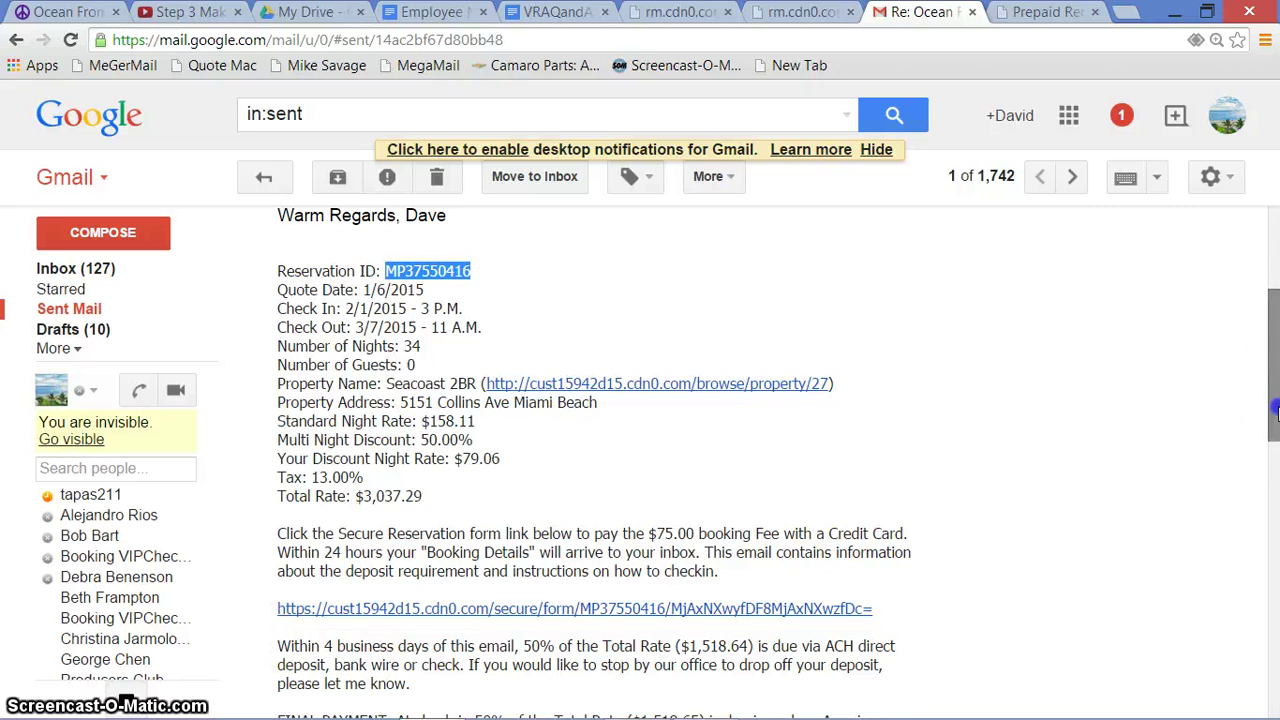
{"action": "left_click_drag", "start_coordinate": [1271, 380], "coordinate": [1271, 455]}
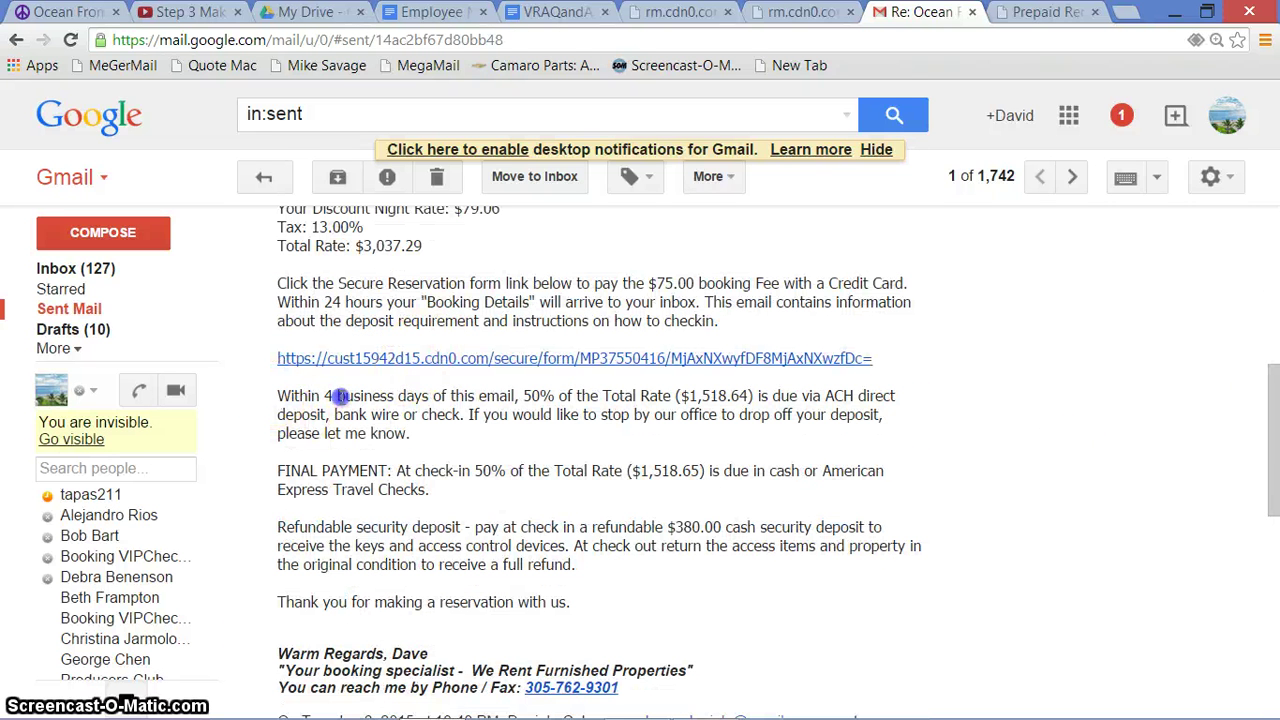
{"action": "left_click_drag", "start_coordinate": [290, 396], "coordinate": [448, 450]}
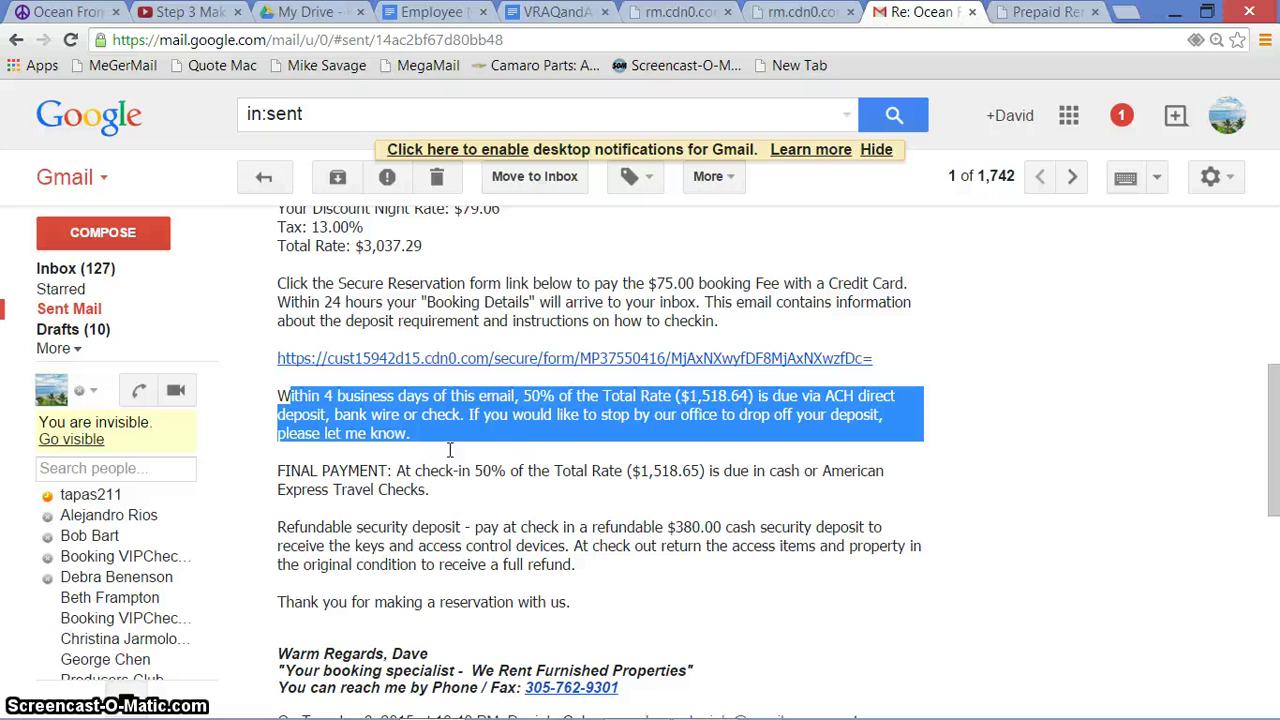
{"action": "left_click", "coordinate": [787, 17]}
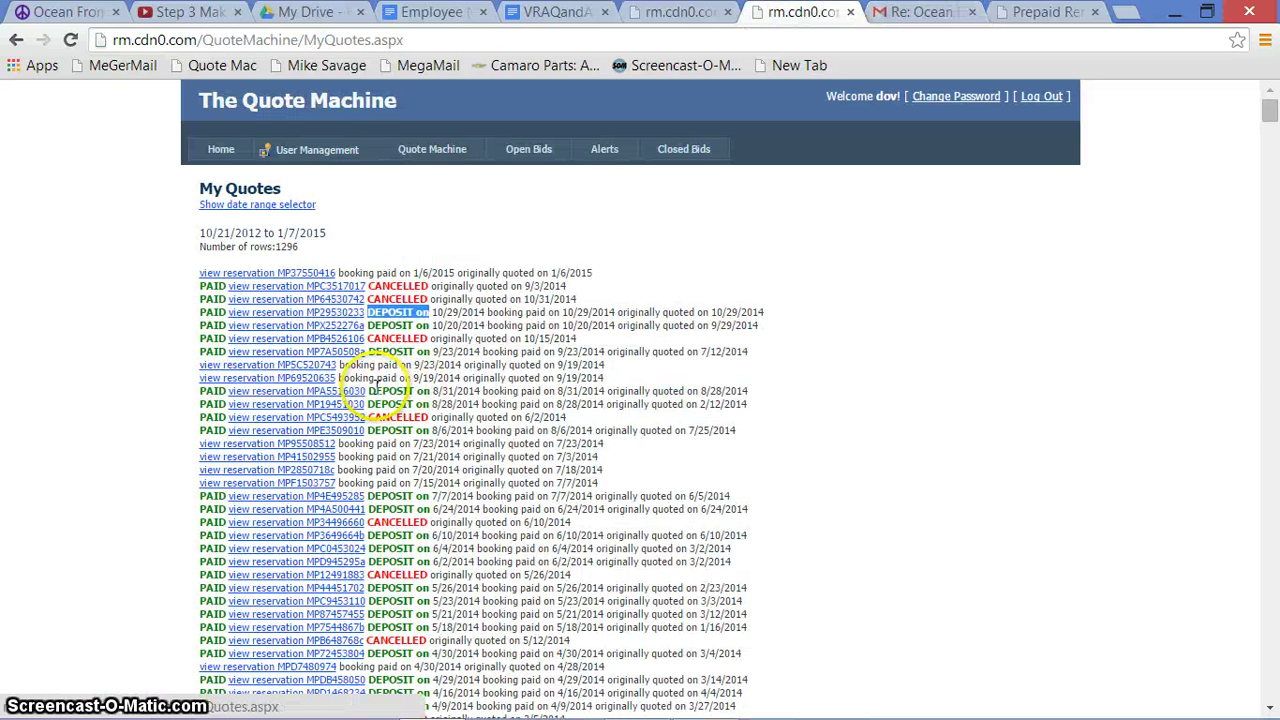
{"action": "double_click", "coordinate": [392, 391]}
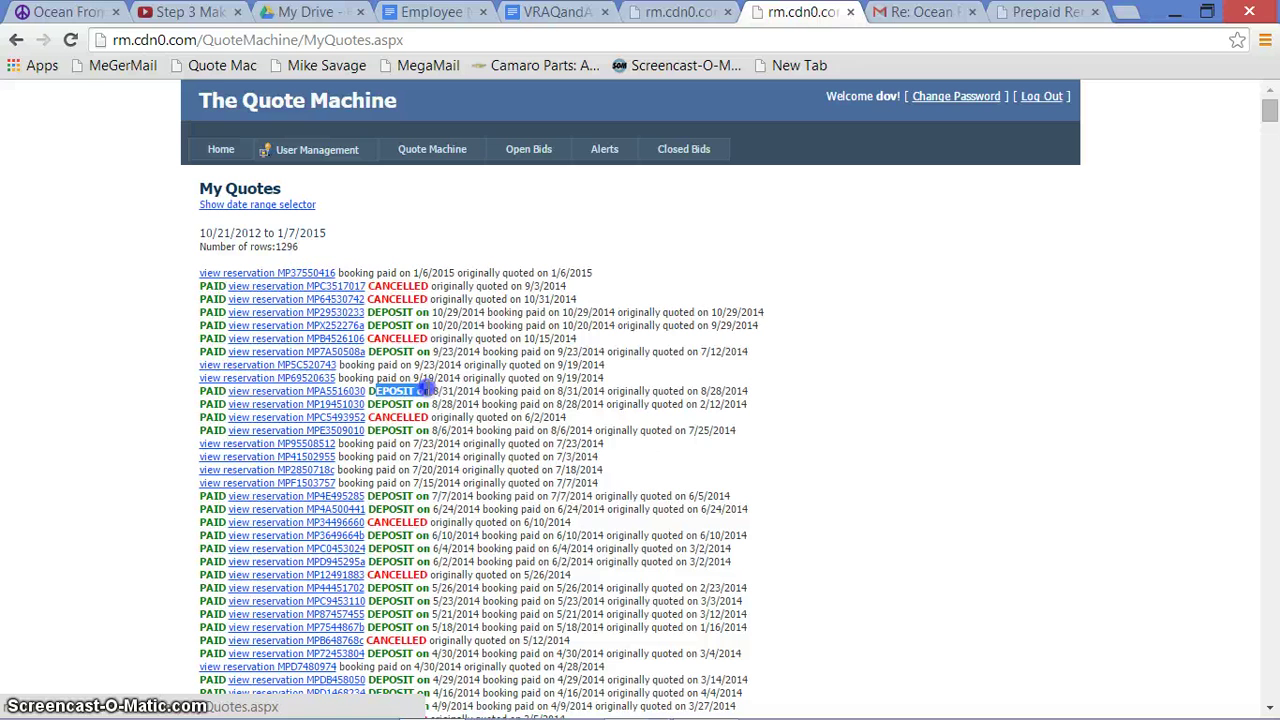
{"action": "left_click", "coordinate": [207, 391]}
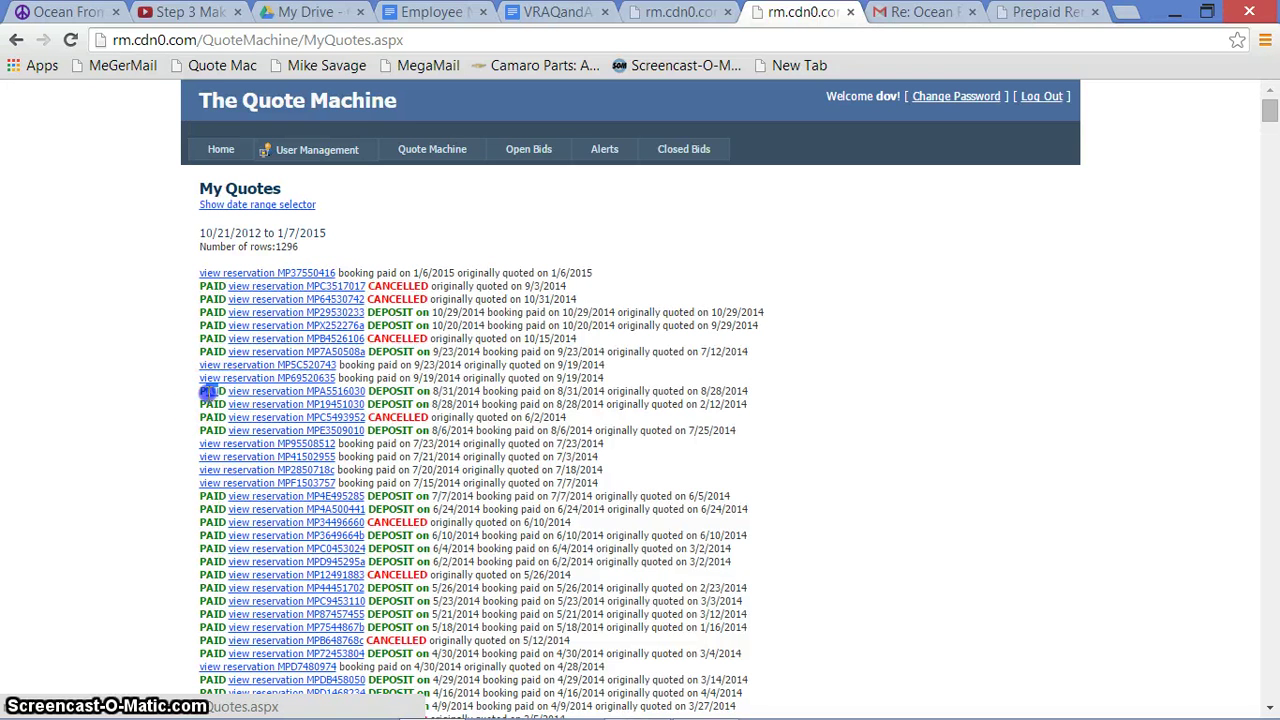
{"action": "left_click", "coordinate": [355, 368]}
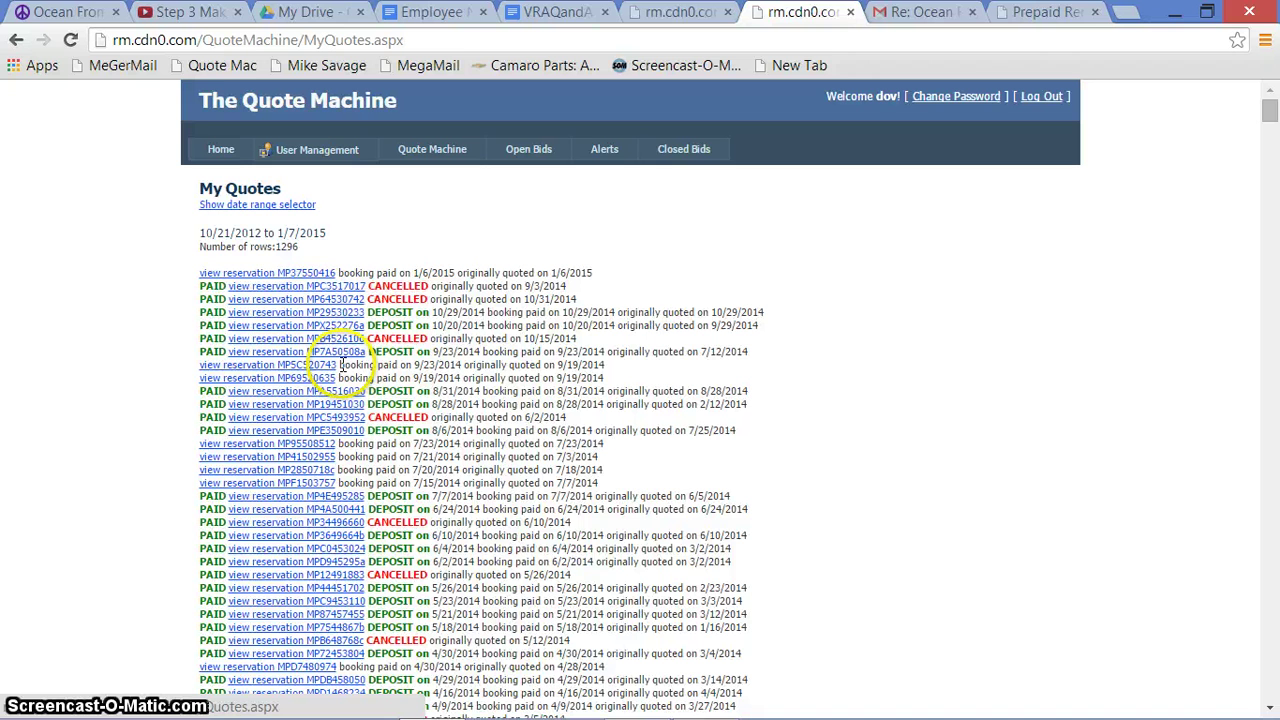
{"action": "left_click", "coordinate": [340, 282]}
{"action": "left_click", "coordinate": [342, 272]}
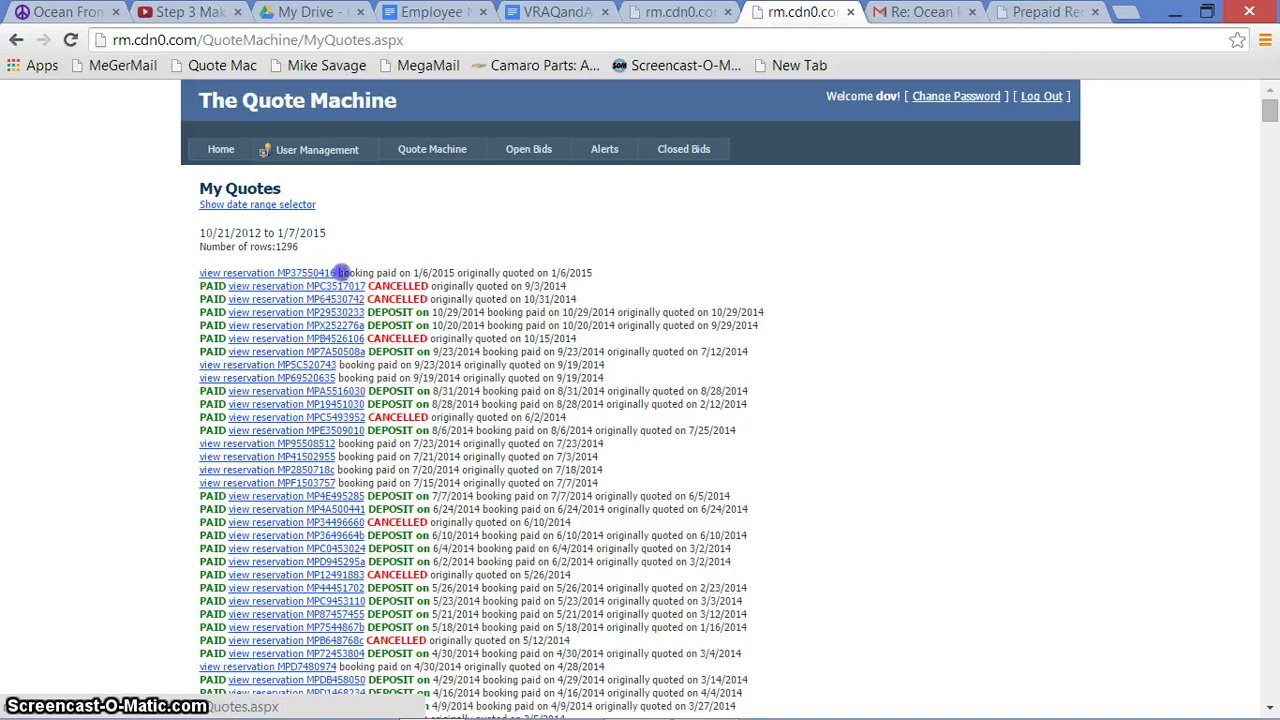
{"action": "left_click_drag", "start_coordinate": [423, 273], "coordinate": [524, 273]}
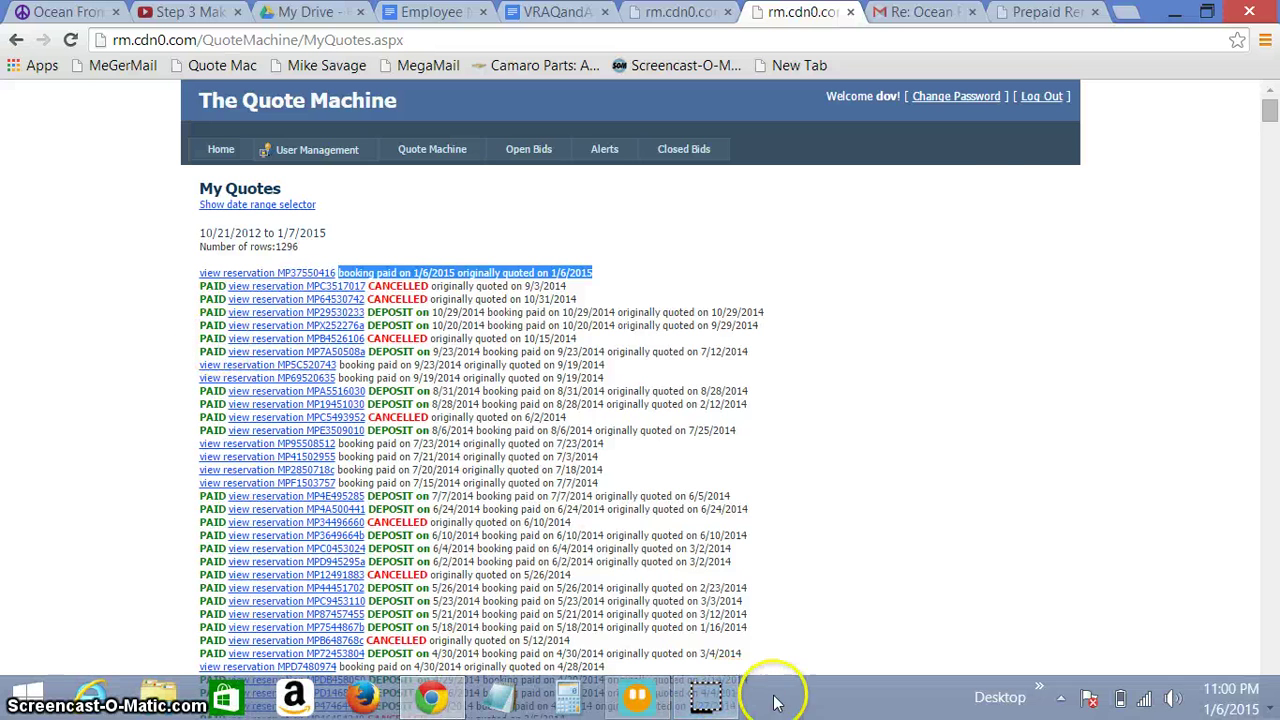
Return to the sent Gmail quote reply and review its Booking Details section
{"action": "key", "text": "ctrl+Tab"}
{"action": "left_click_drag", "start_coordinate": [1273, 527], "coordinate": [1275, 460]}
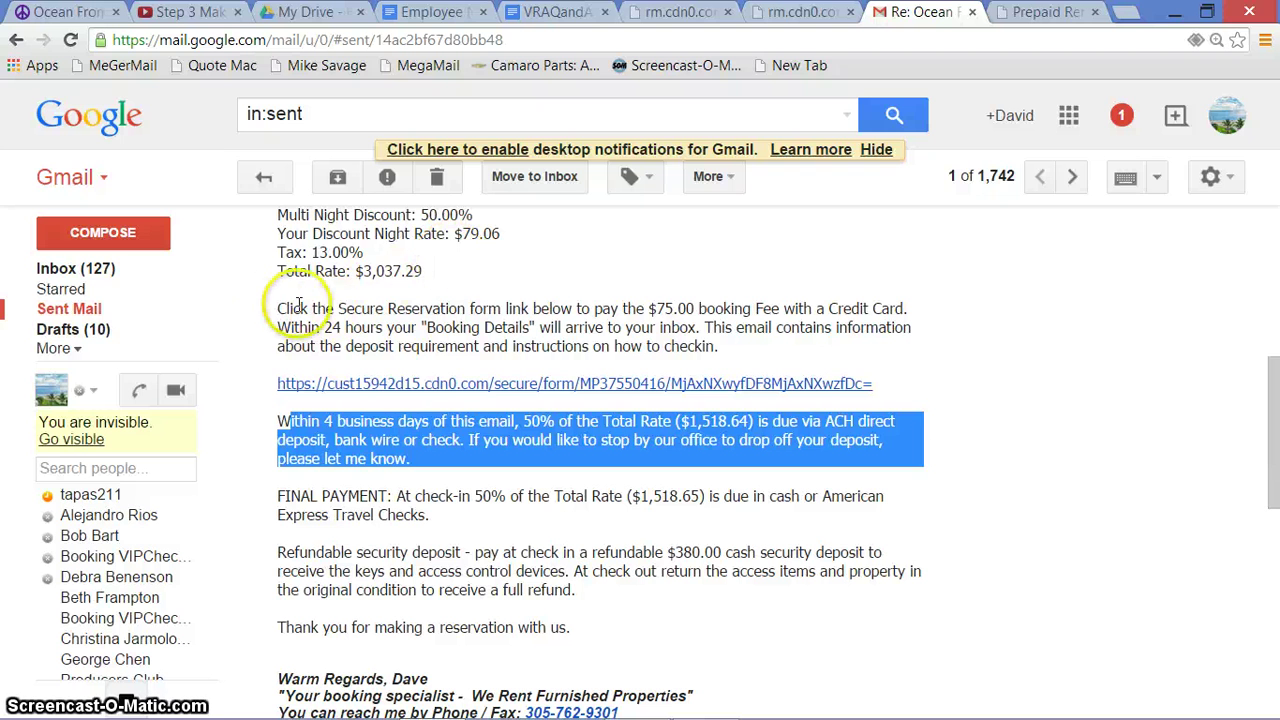
{"action": "left_click_drag", "start_coordinate": [278, 292], "coordinate": [348, 296]}
{"action": "left_click", "coordinate": [381, 306]}
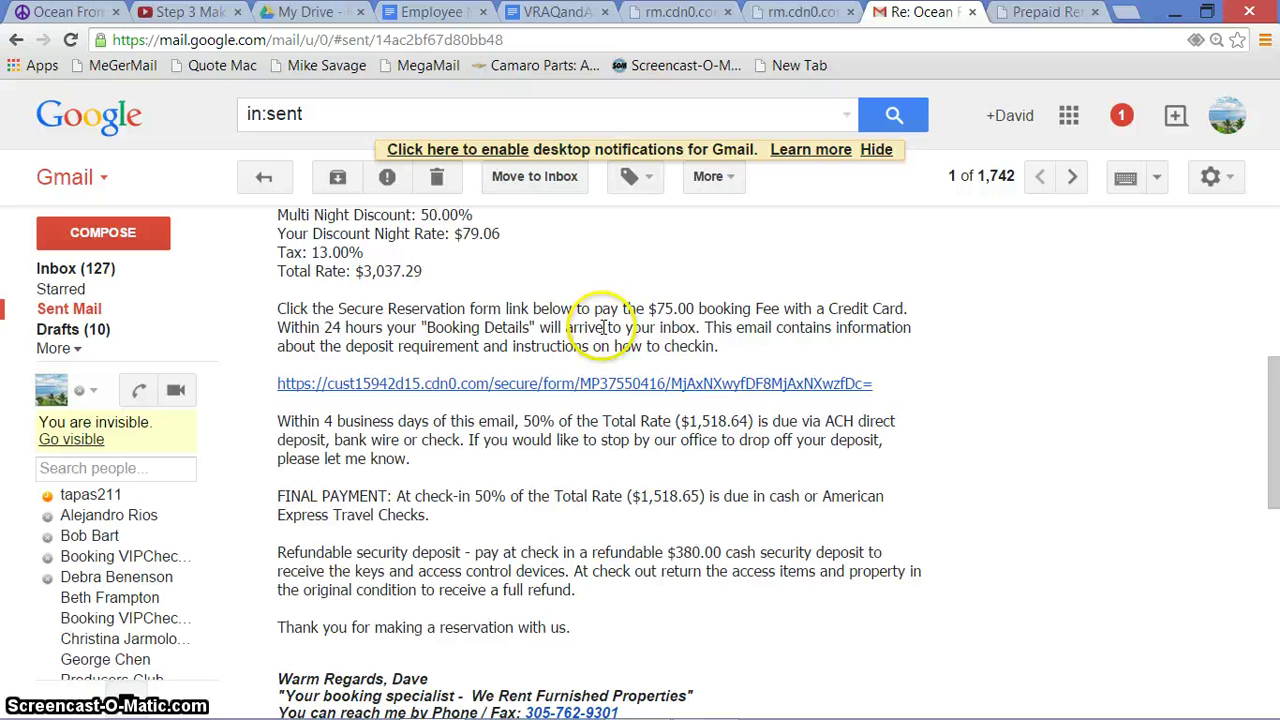
{"action": "left_click_drag", "start_coordinate": [1276, 478], "coordinate": [1274, 490]}
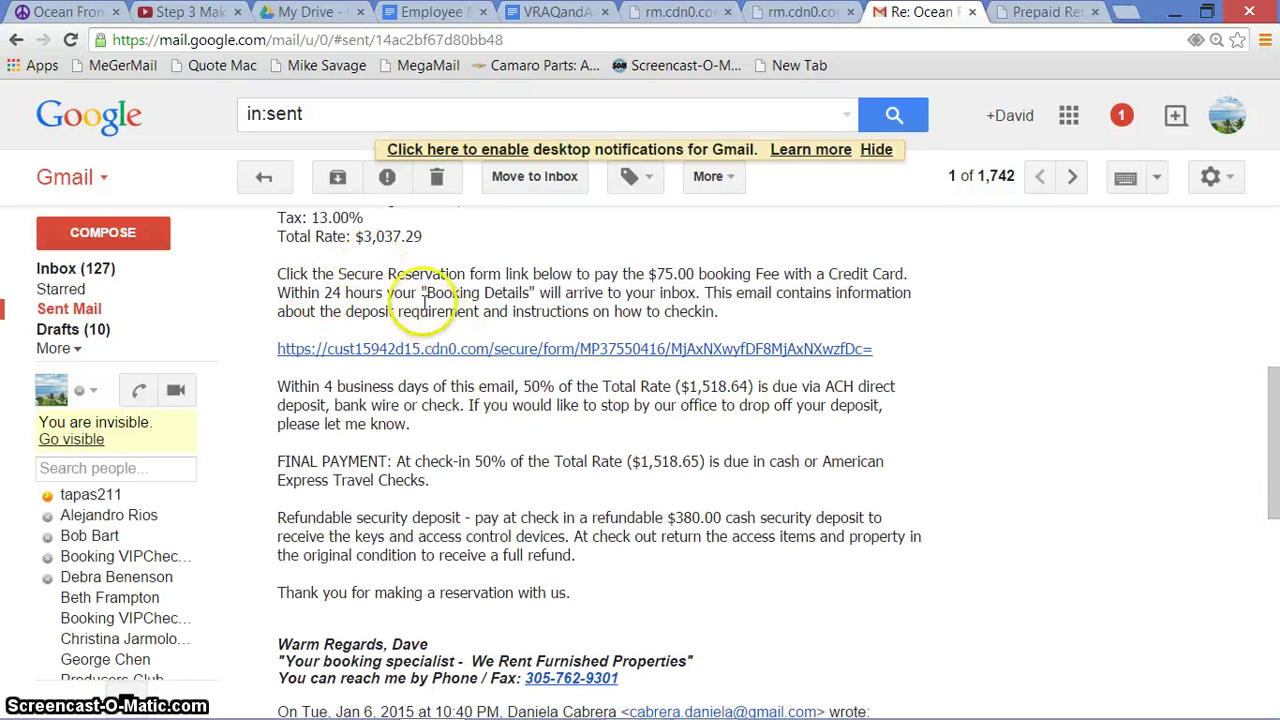
{"action": "left_click_drag", "start_coordinate": [428, 290], "coordinate": [532, 292]}
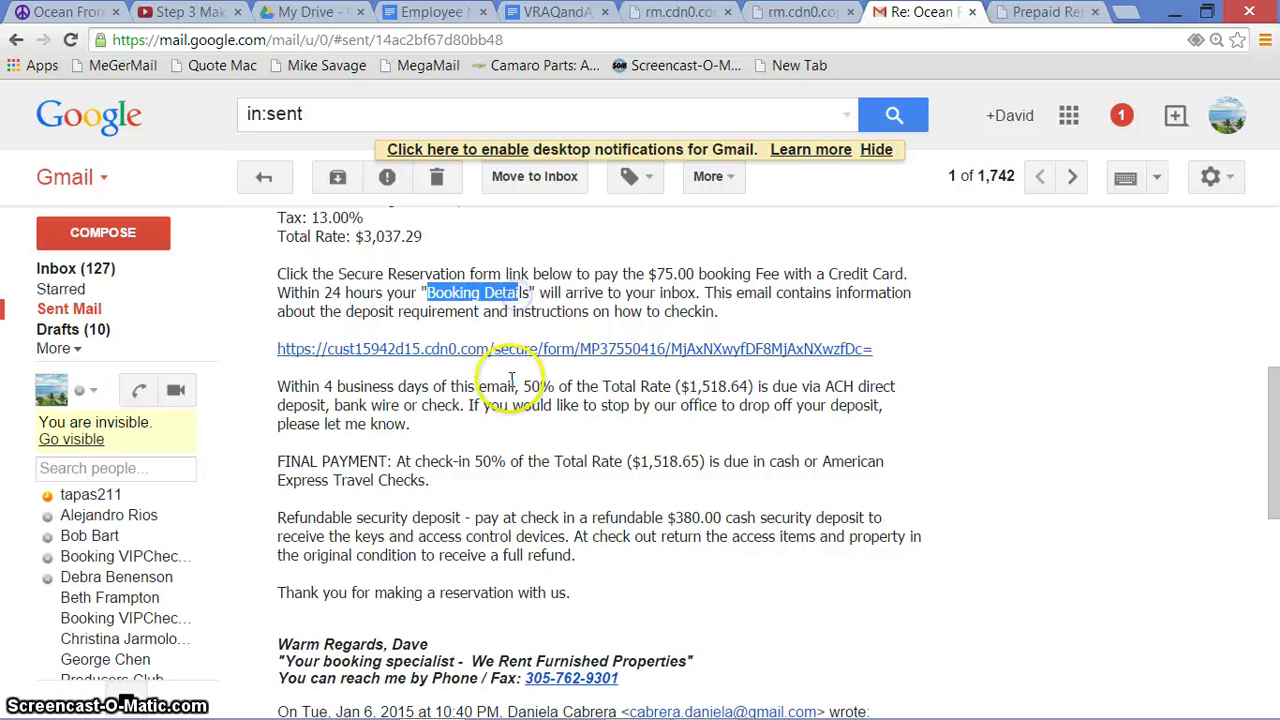
{"action": "left_click", "coordinate": [510, 380]}
Review the 50% deposit and FINAL PAYMENT paragraphs, then scroll down to the original inquiry
{"action": "left_click_drag", "start_coordinate": [280, 380], "coordinate": [441, 437]}
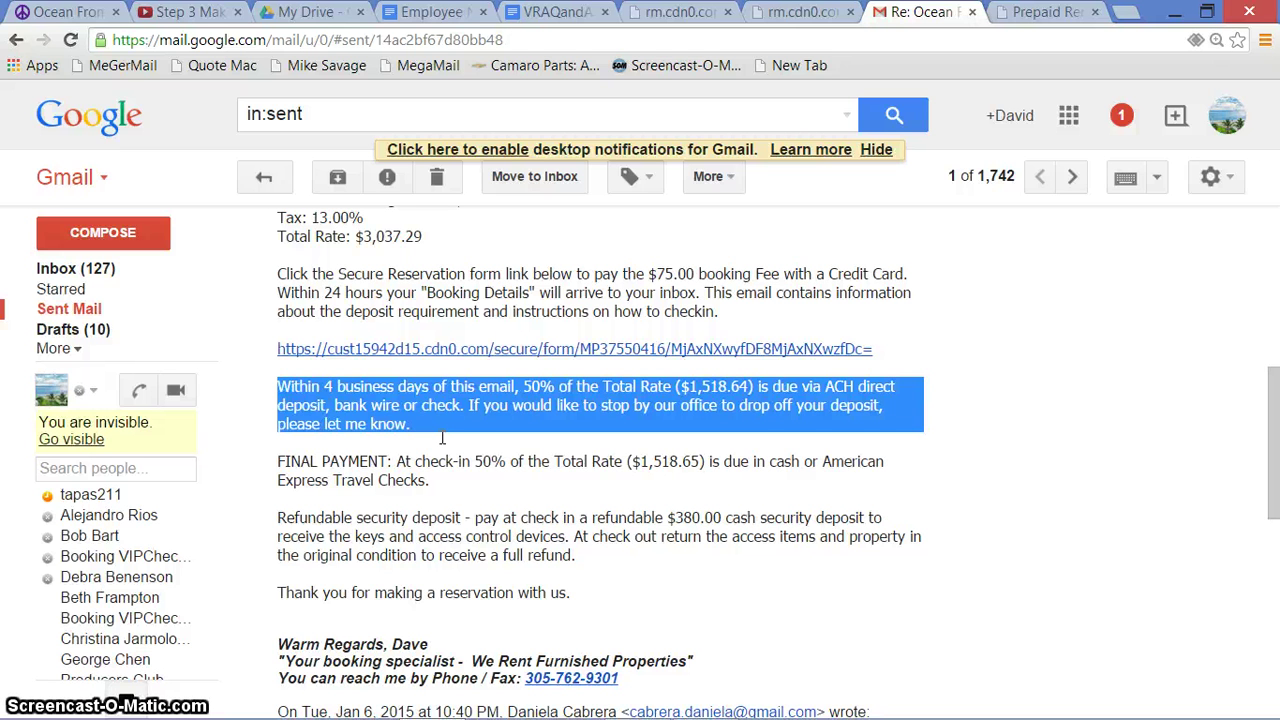
{"action": "left_click", "coordinate": [476, 402]}
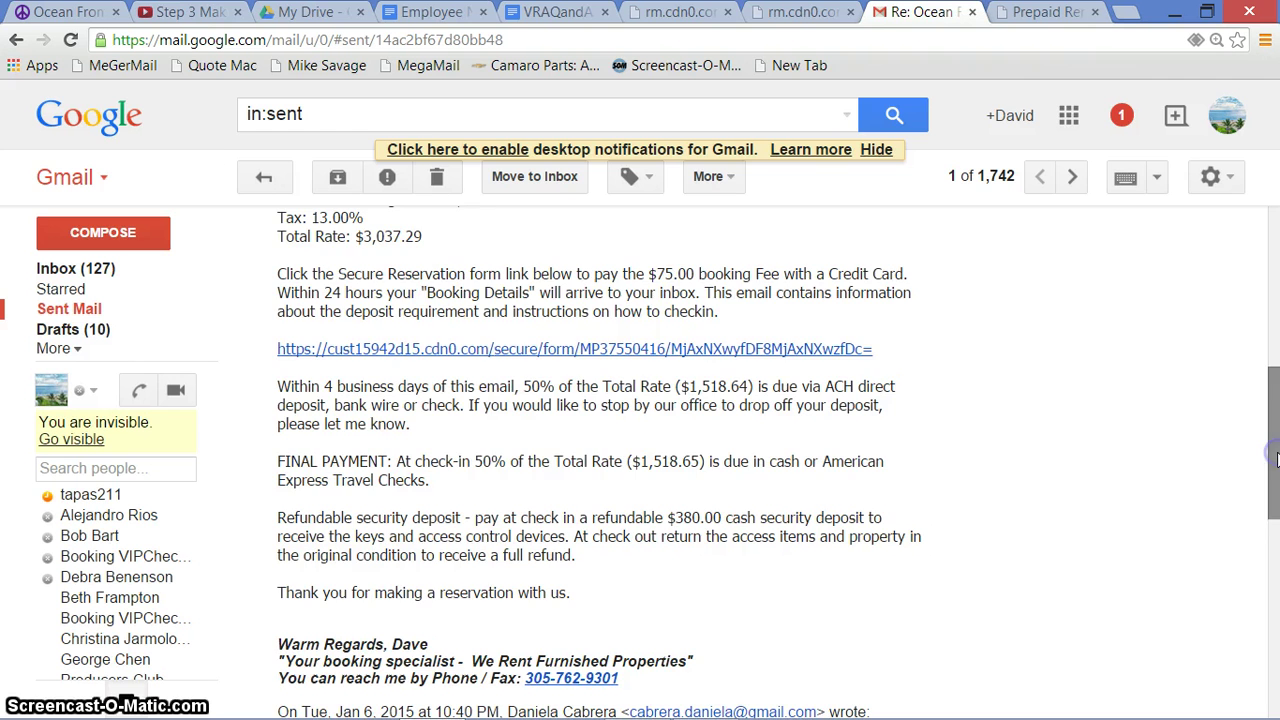
{"action": "scroll", "coordinate": [435, 330], "scroll_direction": "down", "scroll_amount": 2}
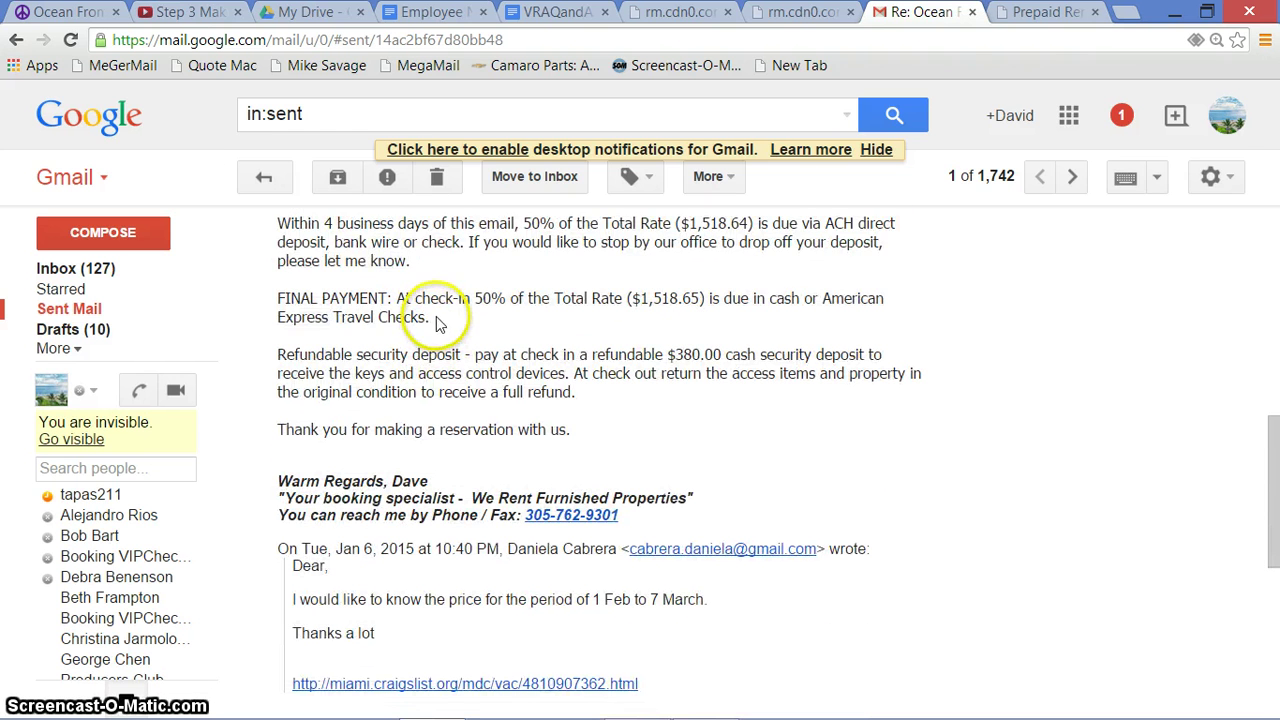
{"action": "left_click_drag", "start_coordinate": [435, 330], "coordinate": [303, 300]}
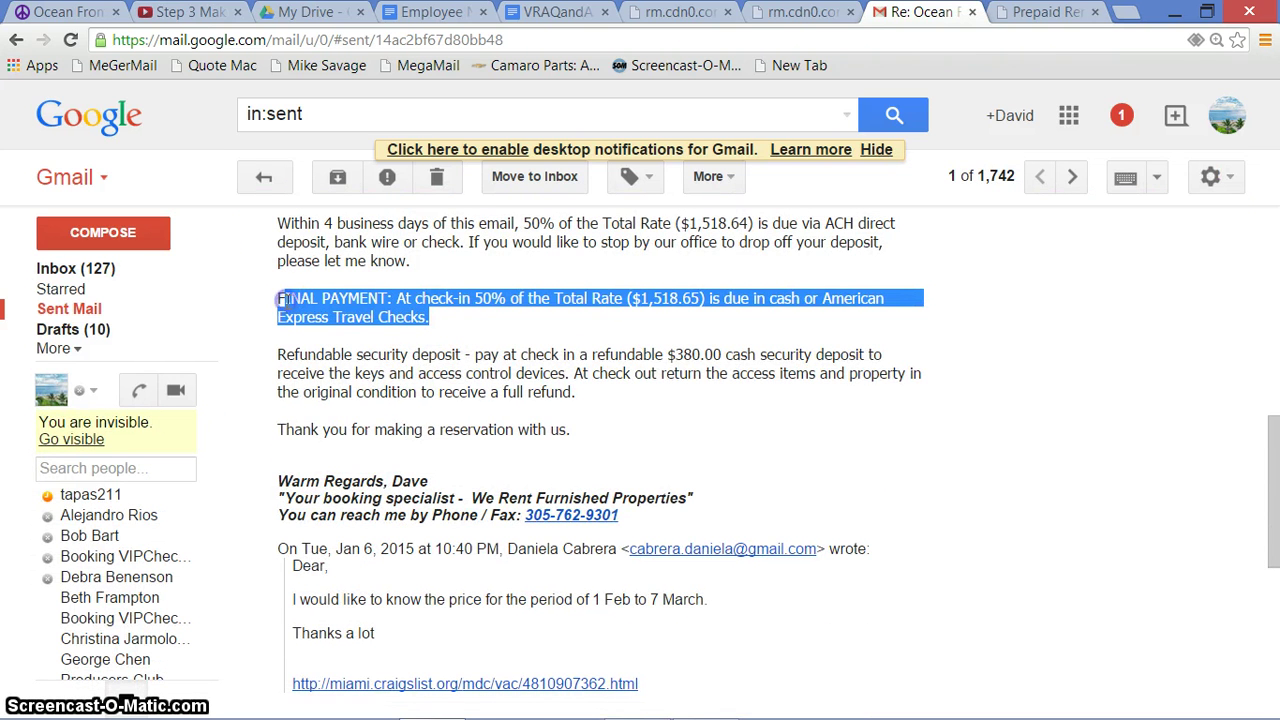
{"action": "left_click", "coordinate": [436, 299]}
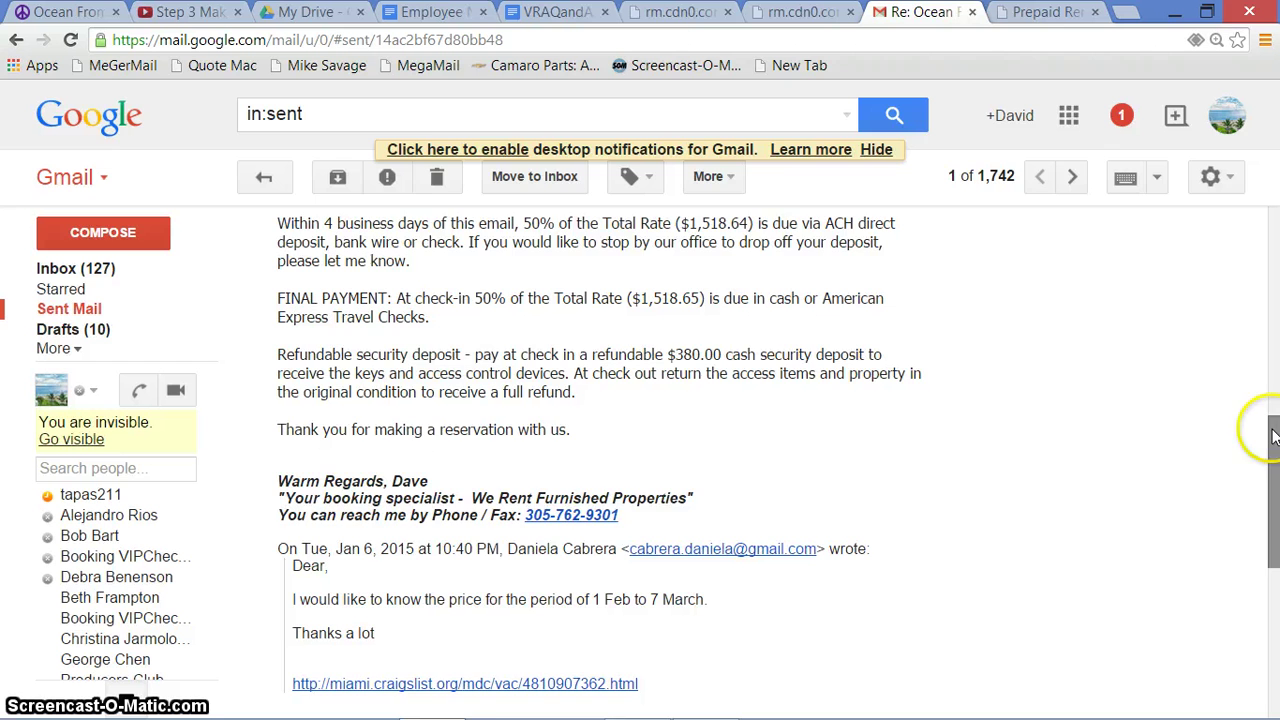
{"action": "left_click_drag", "start_coordinate": [1273, 435], "coordinate": [1274, 408]}
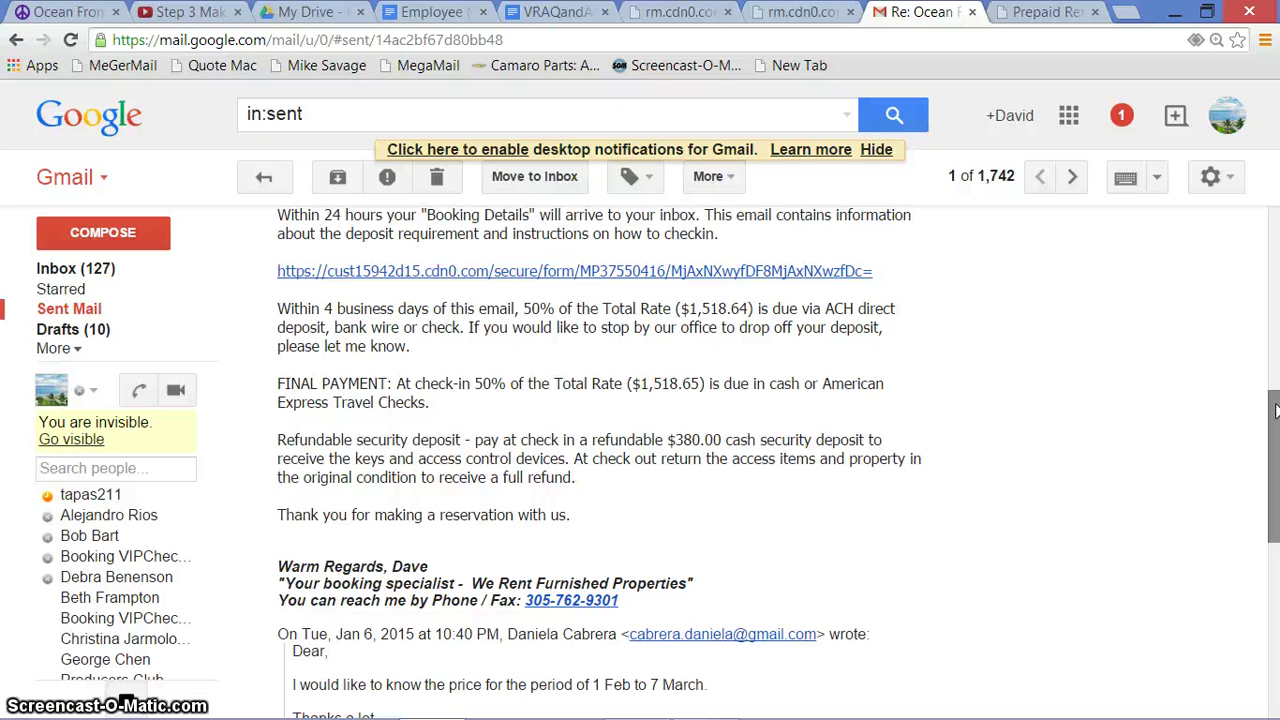
{"action": "left_click_drag", "start_coordinate": [1275, 410], "coordinate": [1275, 497]}
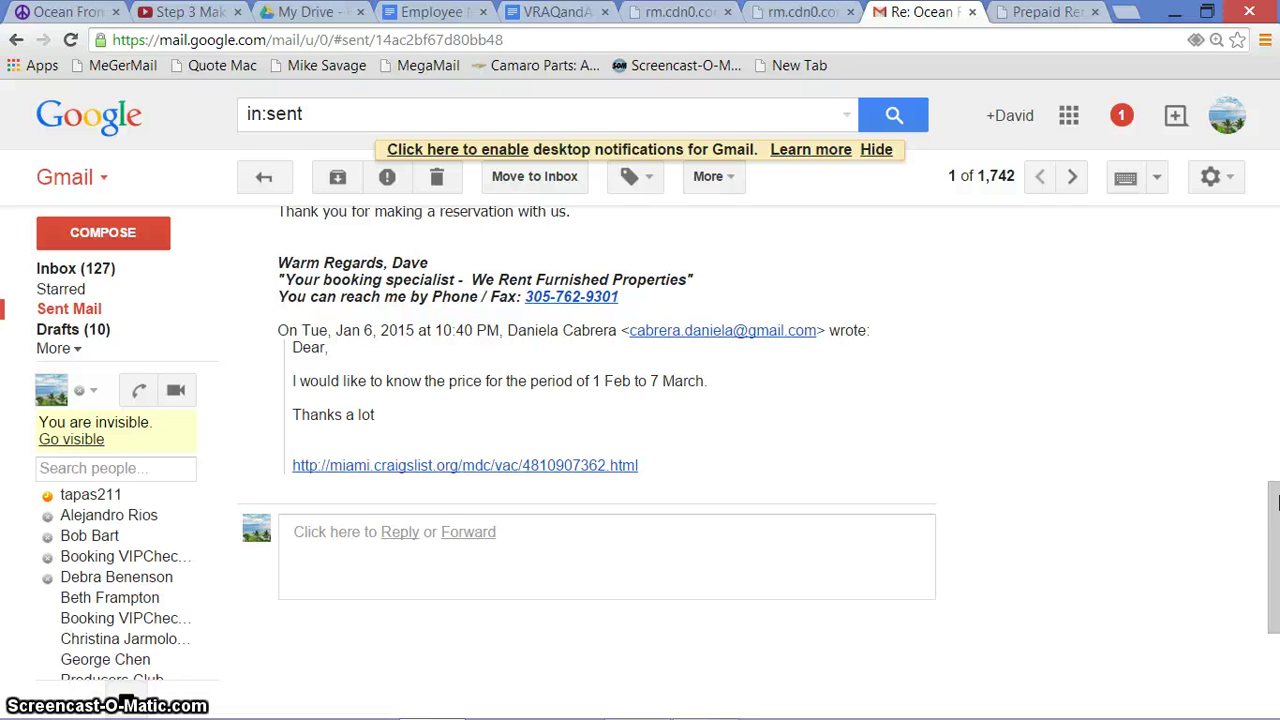
{"action": "left_click", "coordinate": [1276, 532]}
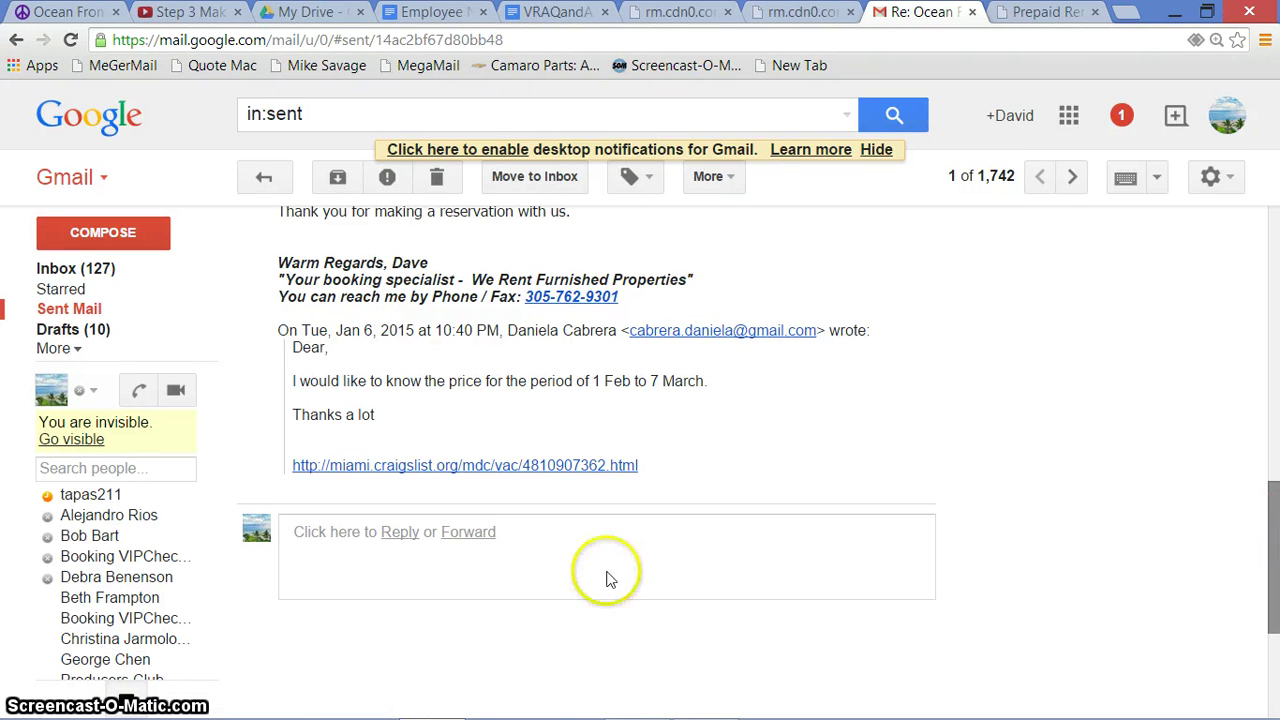